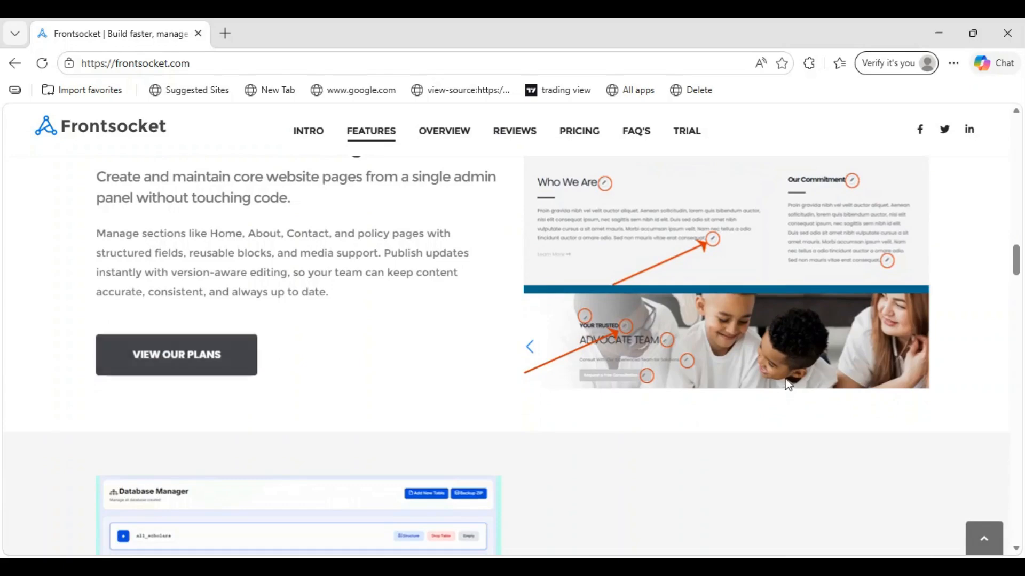
Browse the Features section and advance the Overview carousel by two slides.
scroll(542, 354, "down", 4)
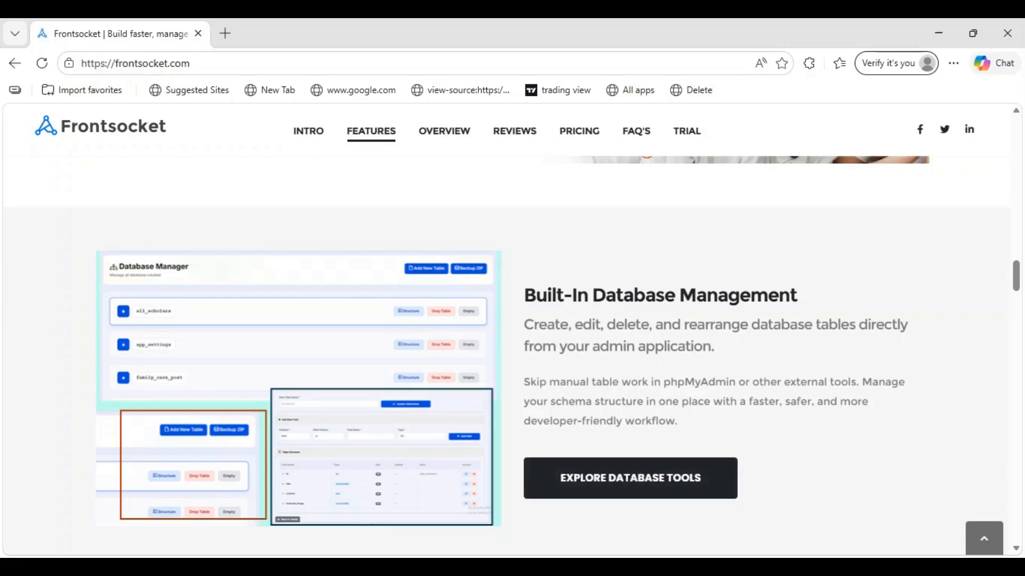
scroll(603, 342, "up", 2)
scroll(602, 342, "down", 3)
scroll(603, 342, "up", 1)
scroll(602, 342, "down", 4)
scroll(607, 334, "down", 4)
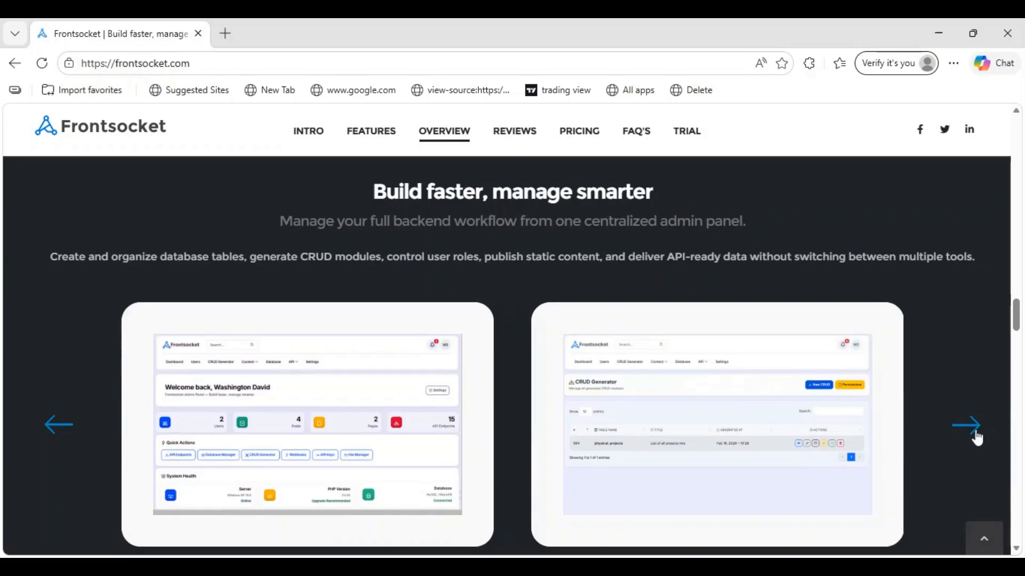
left_click(977, 438)
left_click(977, 437)
Scroll through Reviews and Pricing, then launch TRY DEMO to reach the demo login page.
scroll(918, 251, "down", 7)
scroll(922, 258, "down", 3)
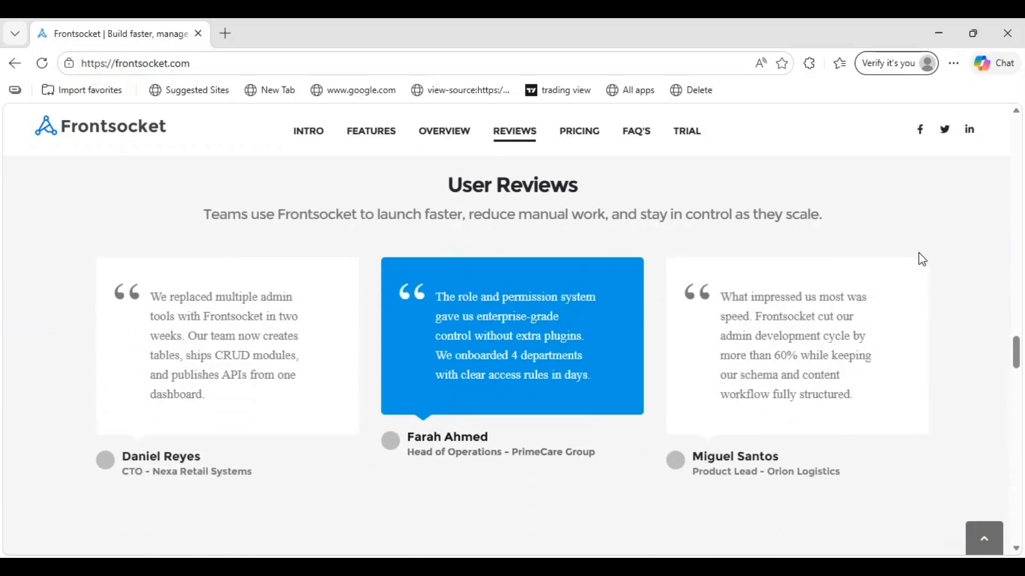
scroll(920, 255, "down", 5)
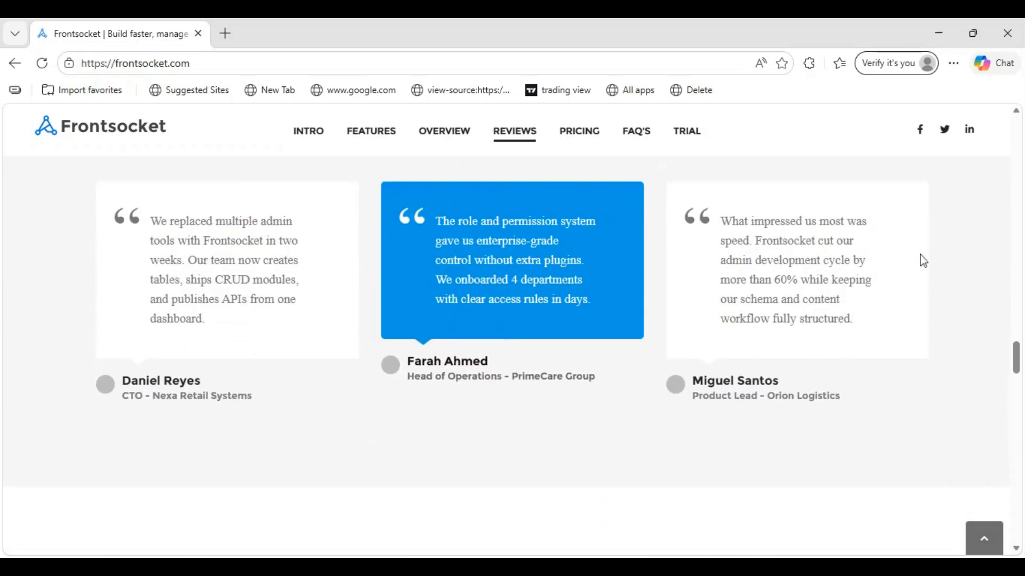
scroll(920, 255, "up", 8)
scroll(923, 322, "down", 10)
scroll(923, 320, "down", 5)
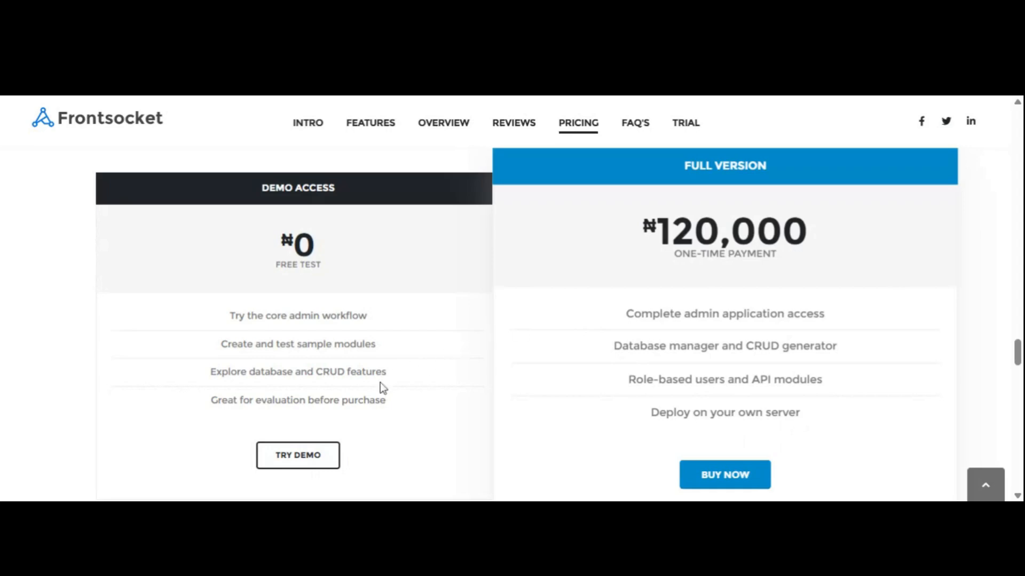
left_click(297, 456)
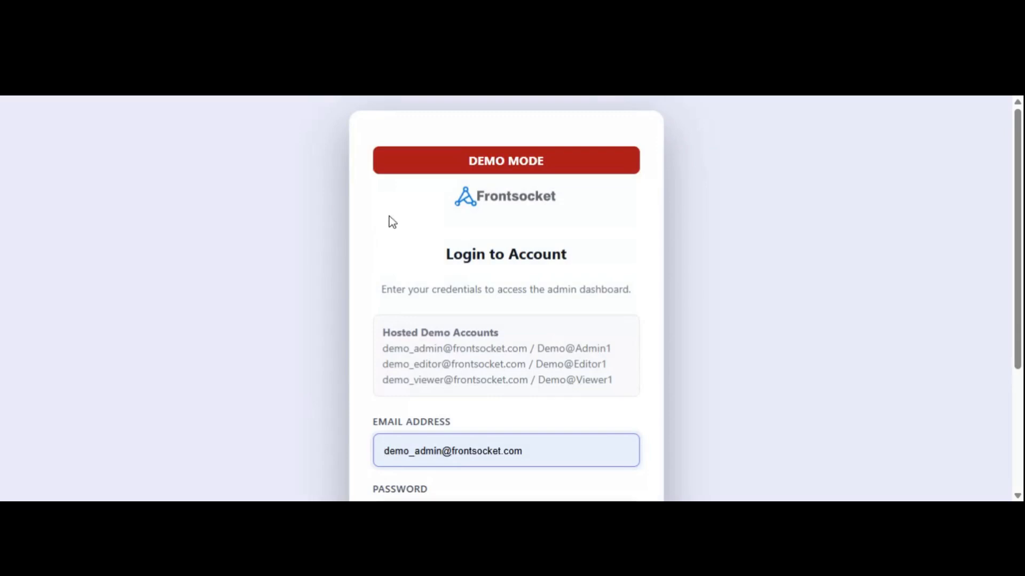
Copy the admin demo account's e-mail from Hosted Demo Accounts into the Email field.
scroll(389, 222, "down", 1)
scroll(389, 219, "up", 1)
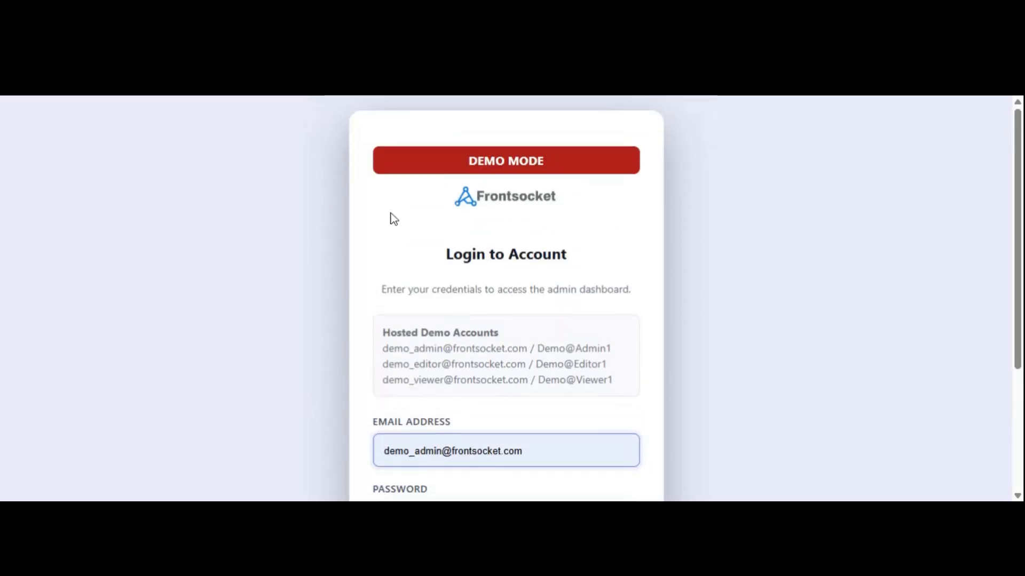
left_click_drag(383, 333, 502, 337)
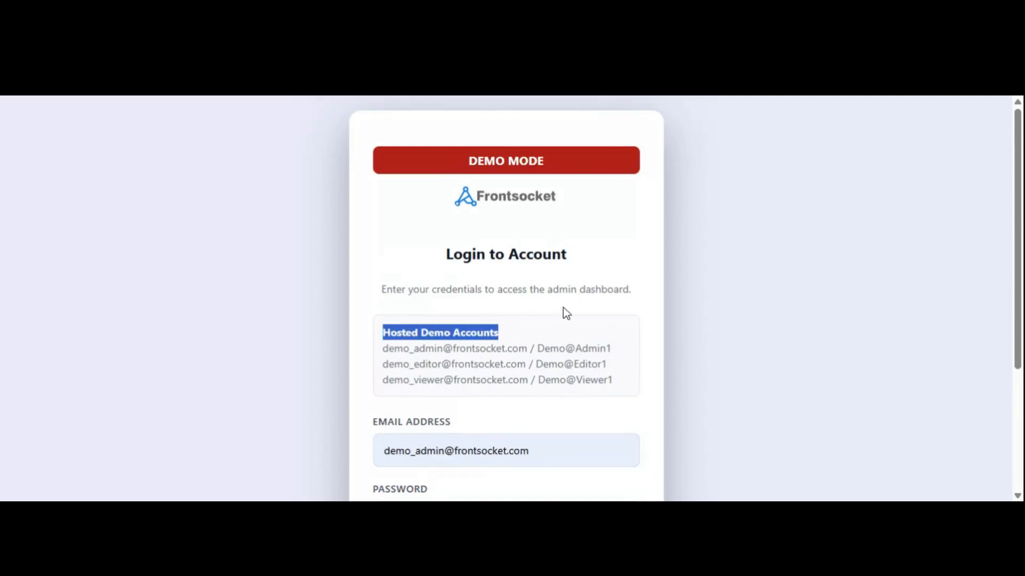
left_click(533, 325)
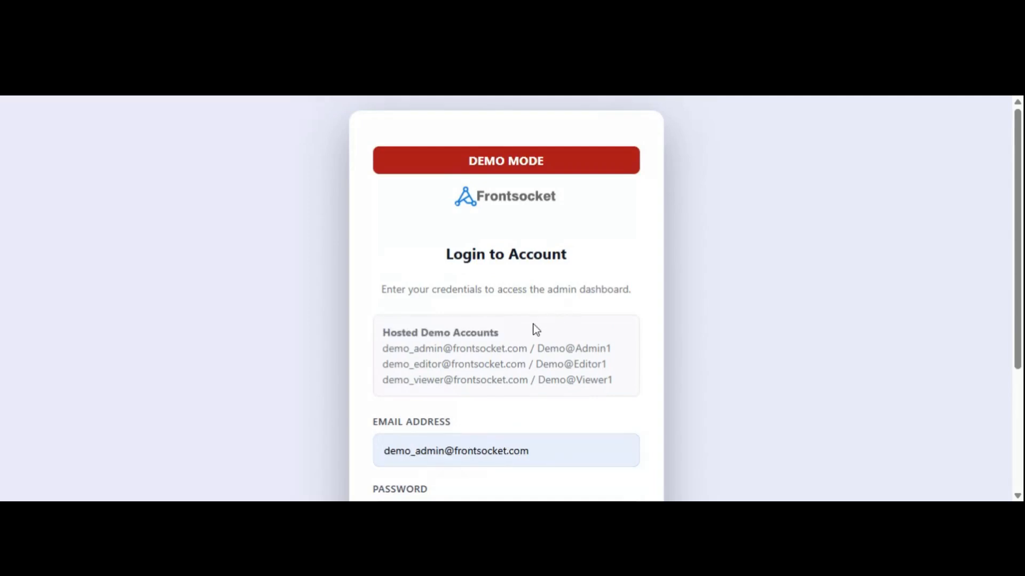
left_click_drag(383, 350, 443, 349)
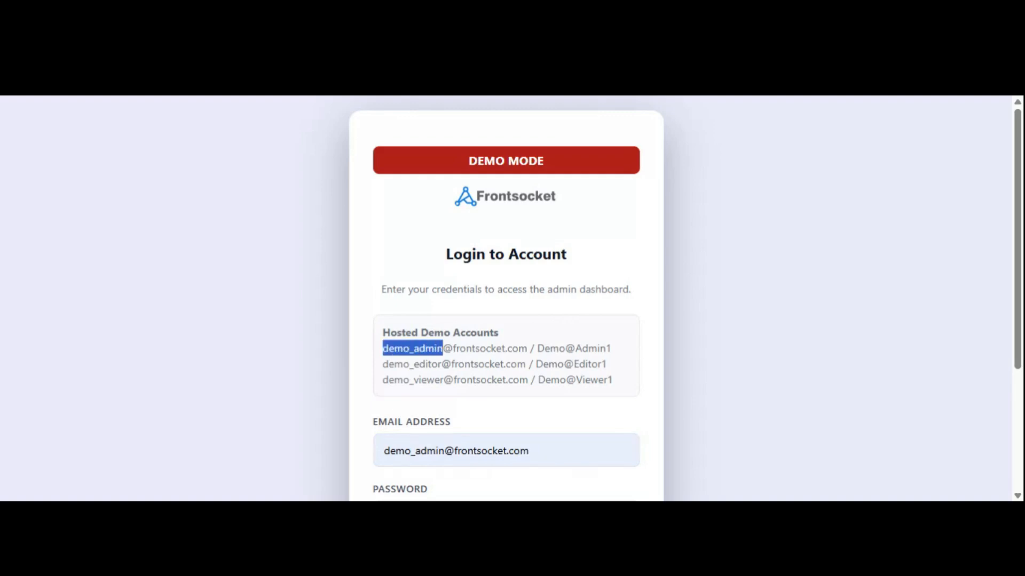
left_click_drag(383, 365, 443, 381)
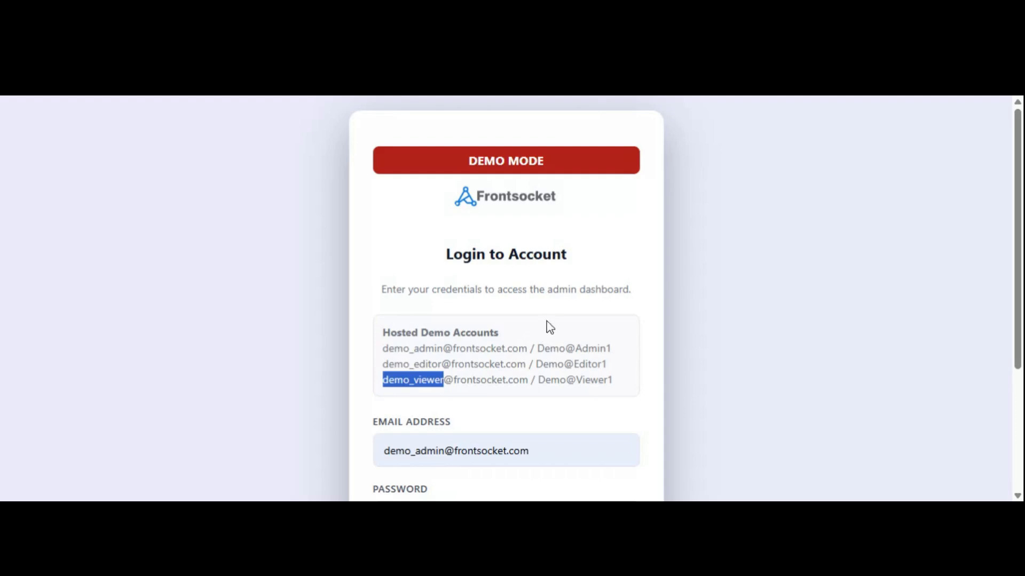
scroll(571, 300, "down", 2)
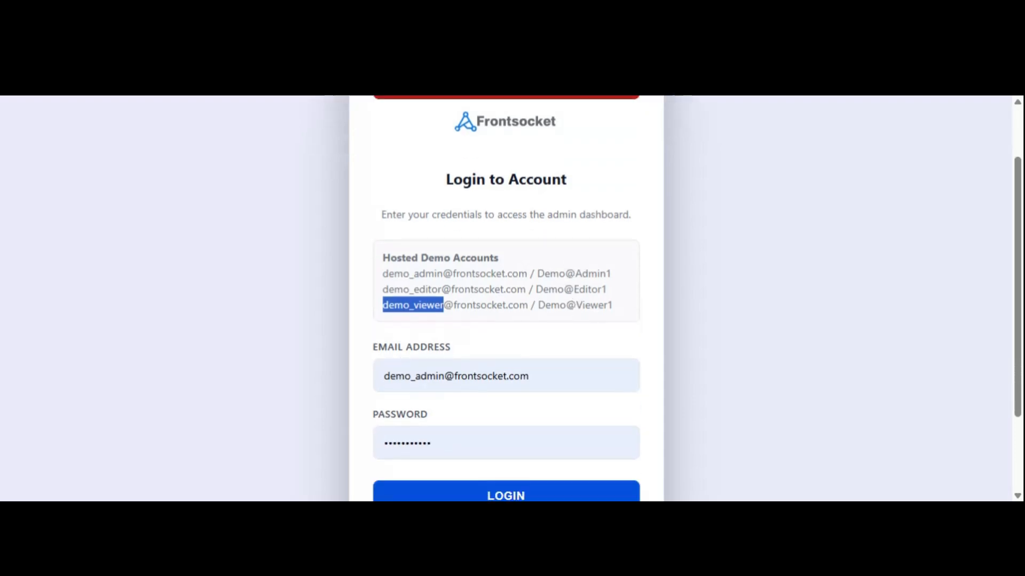
left_click_drag(382, 273, 527, 273)
key("ctrl+c")
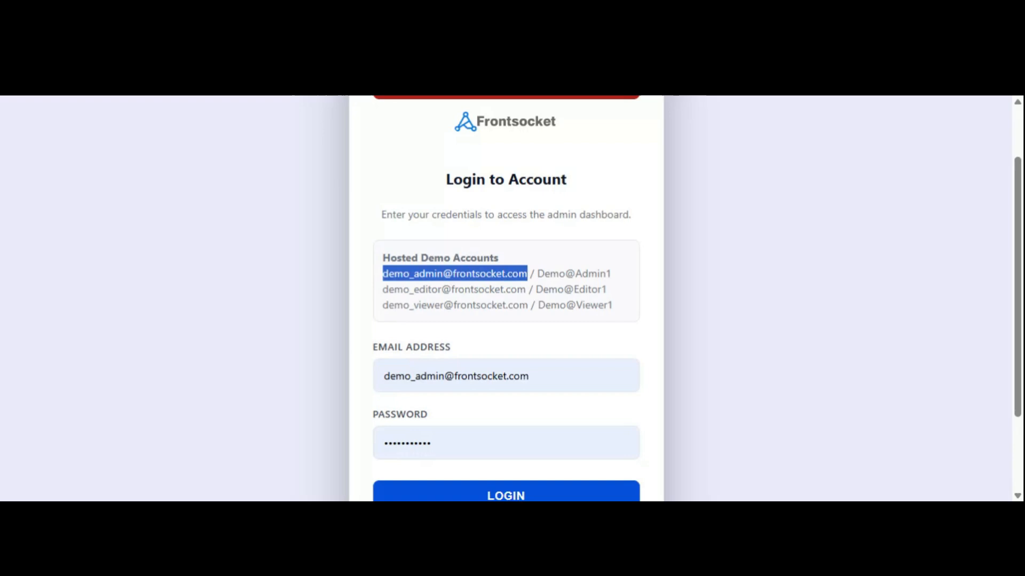
left_click(529, 377)
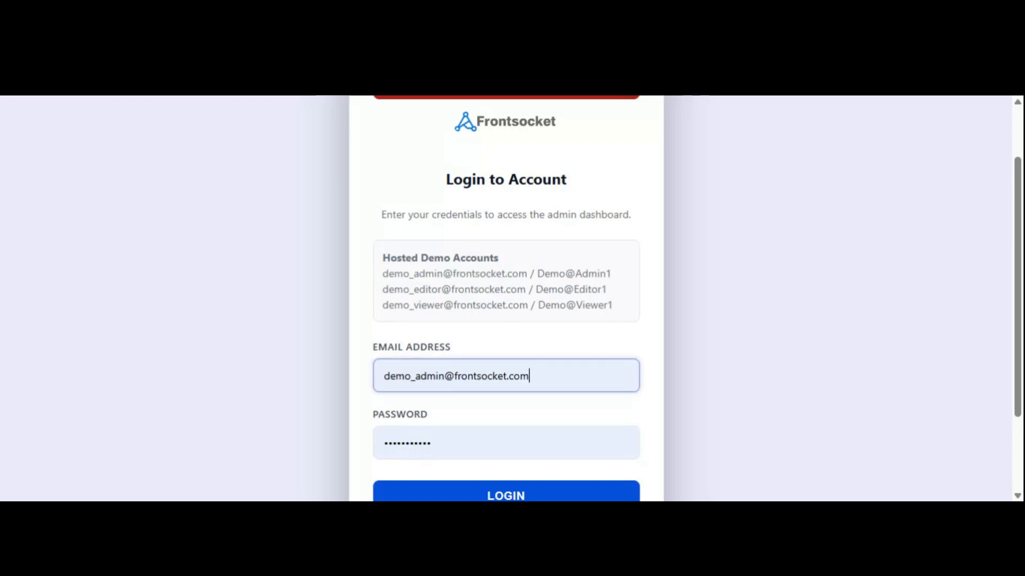
key("BackSpace")
key("BackSpace")
key("BackSpace")
key("BackSpace")
key("BackSpace")
key("BackSpace")
key("BackSpace")
key("BackSpace")
key("BackSpace")
key("BackSpace")
key("BackSpace")
key("BackSpace")
key("BackSpace")
key("BackSpace")
key("BackSpace")
key("BackSpace")
key("BackSpace")
key("BackSpace")
key("BackSpace")
key("BackSpace")
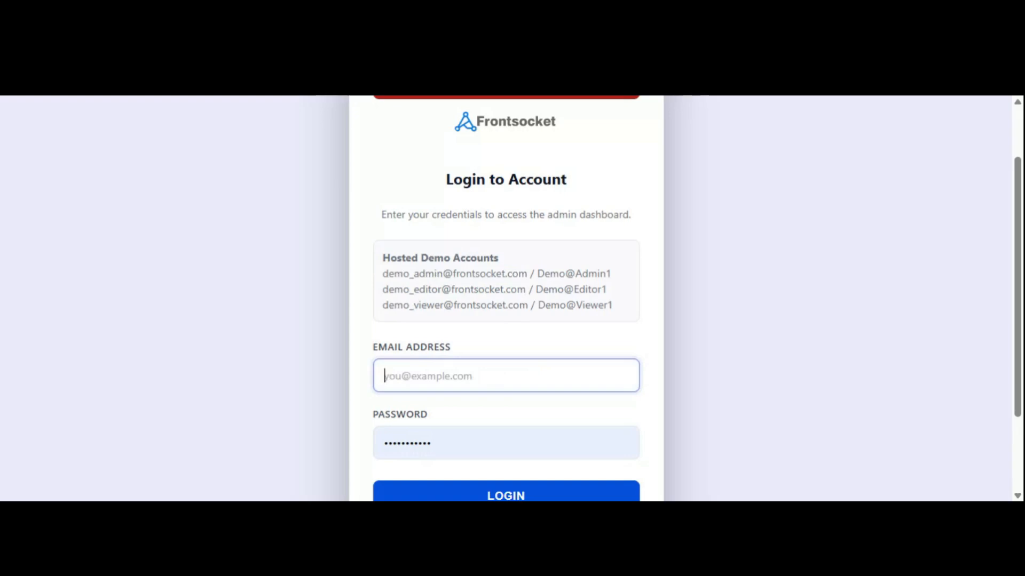
key("ctrl+v")
Replace the prefilled password with the admin demo password and log in.
left_click_drag(538, 274, 611, 275)
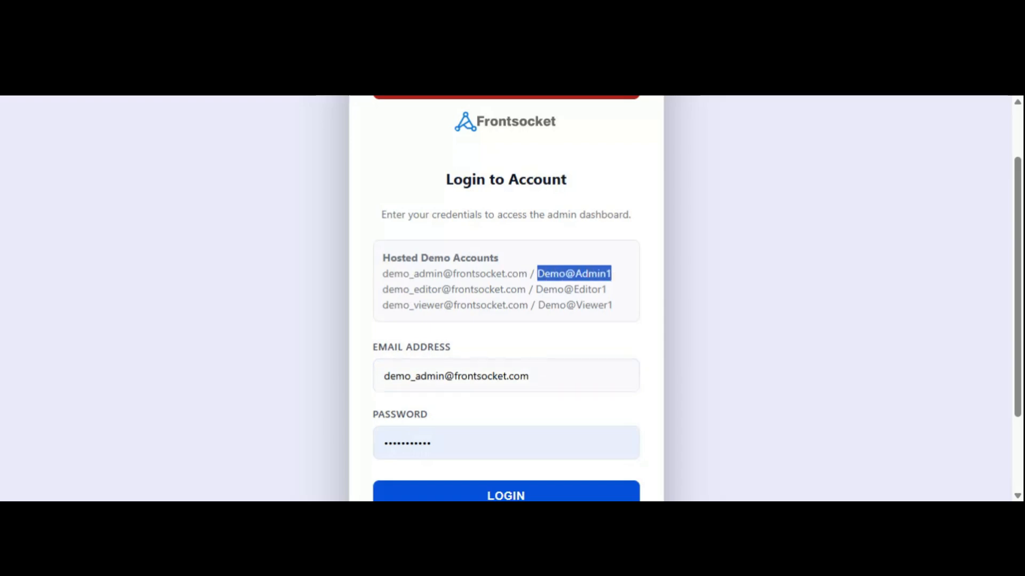
left_click(456, 445)
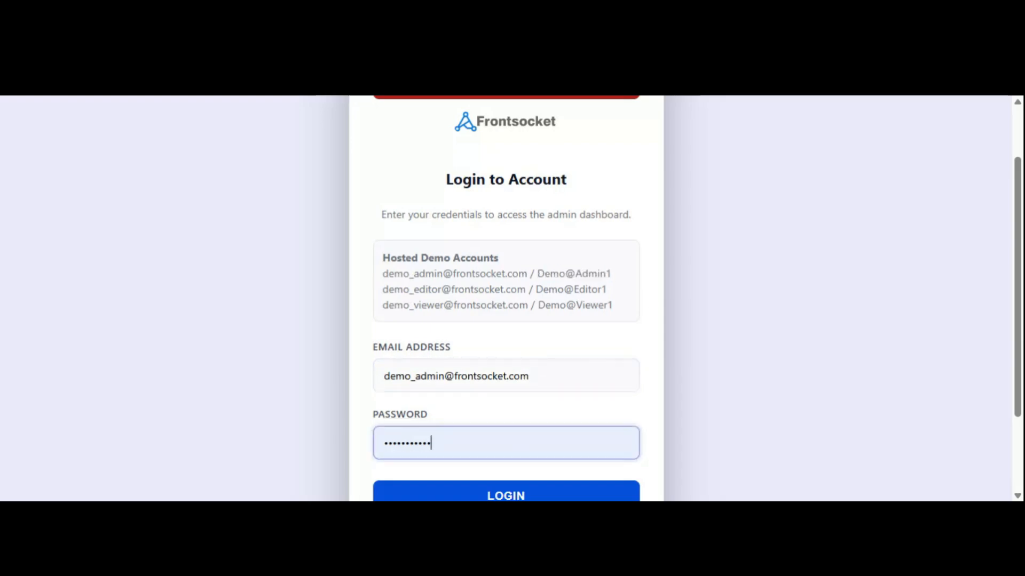
key("BackSpace")
key("ctrl+a")
key("BackSpace")
key("ctrl+v")
scroll(466, 411, "down", 2)
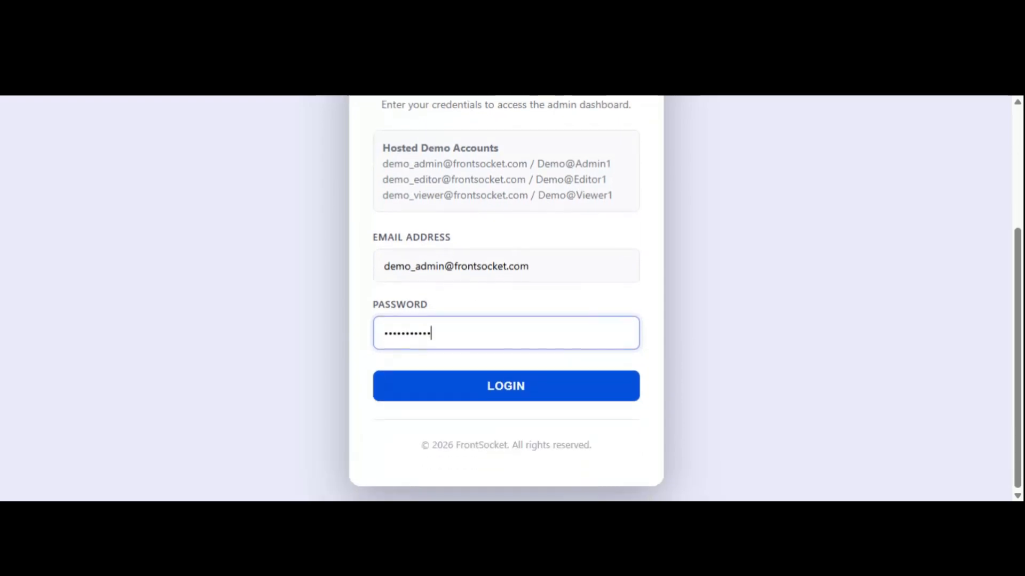
left_click(547, 383)
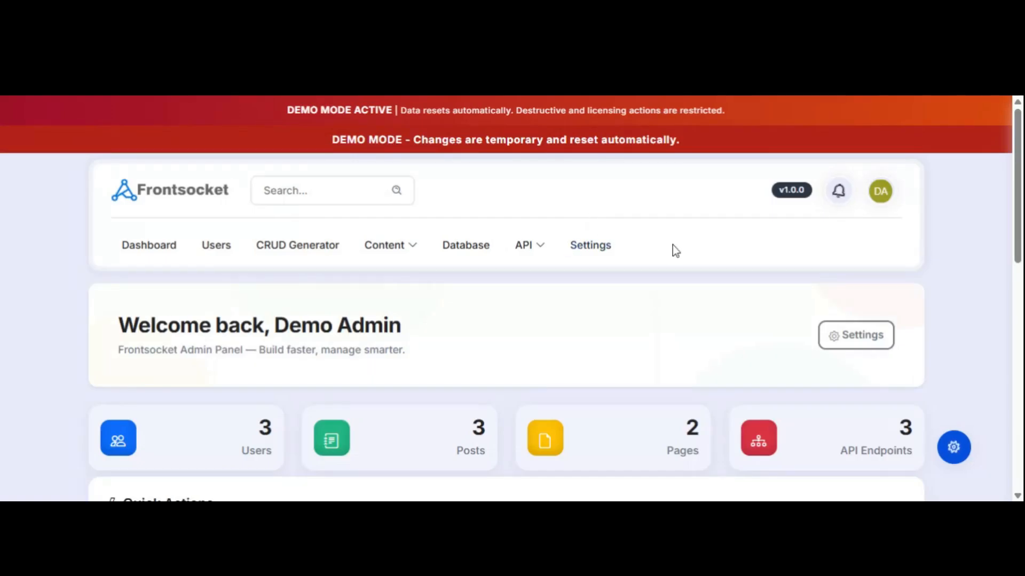
scroll(672, 245, "down", 1)
scroll(676, 264, "down", 5)
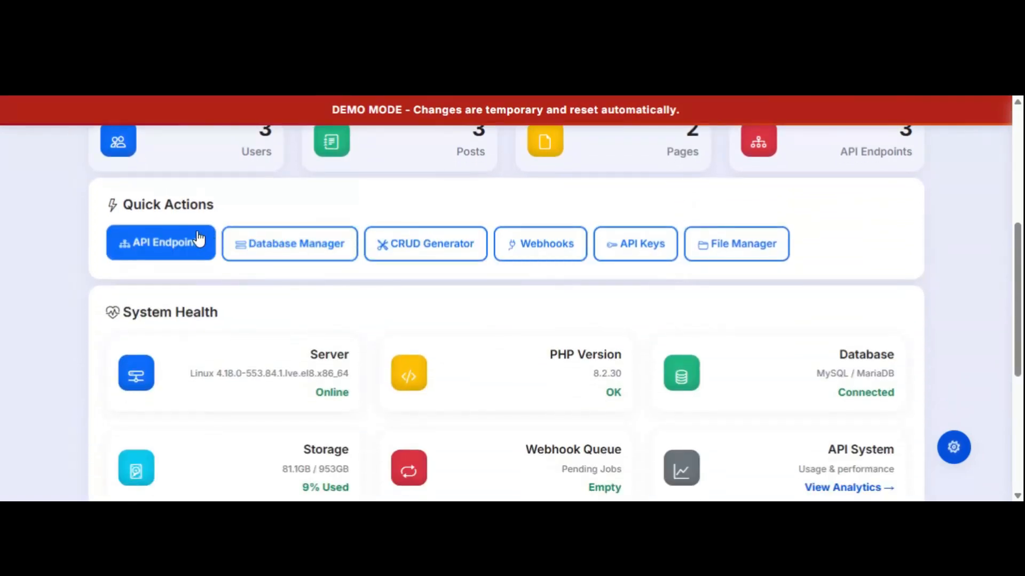
scroll(518, 324, "down", 2)
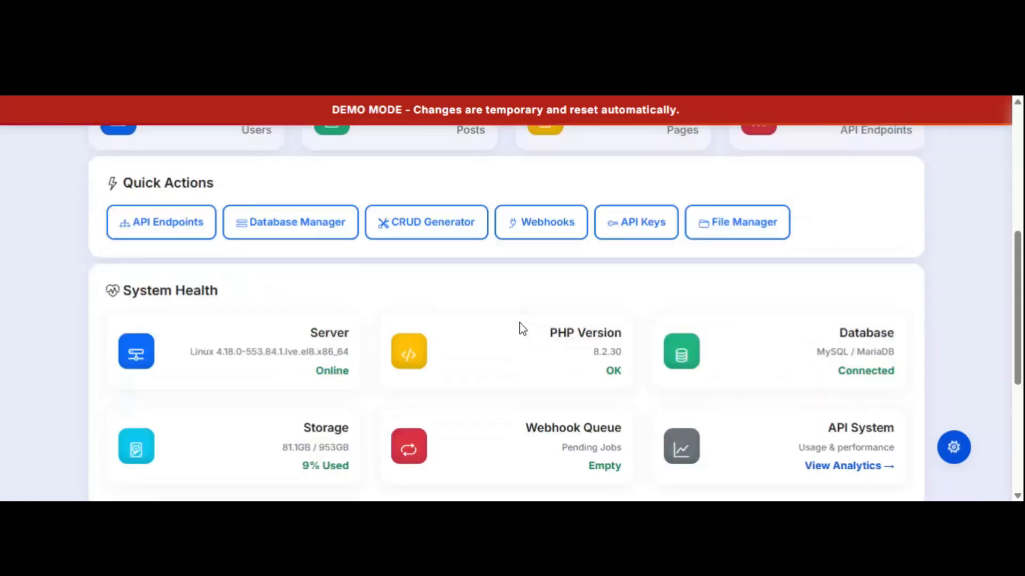
scroll(520, 322, "up", 8)
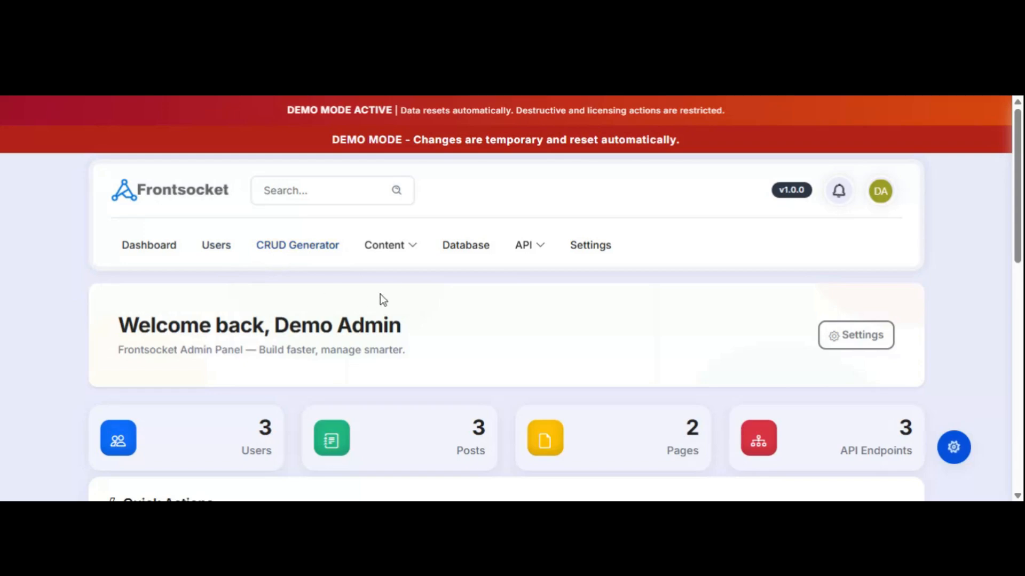
left_click(395, 256)
left_click(525, 248)
scroll(632, 277, "down", 3)
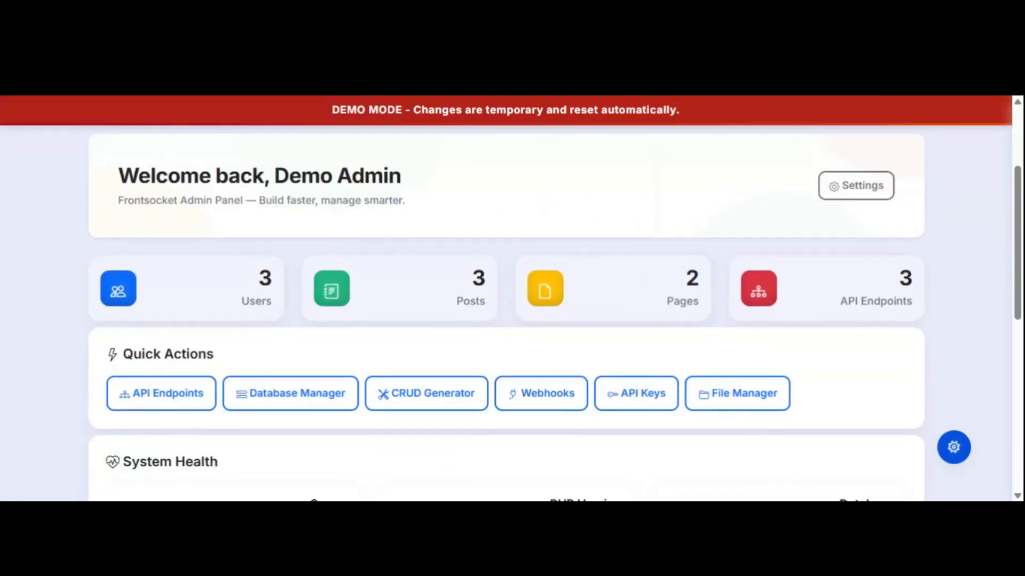
left_click_drag(139, 177, 167, 177)
left_click(168, 176)
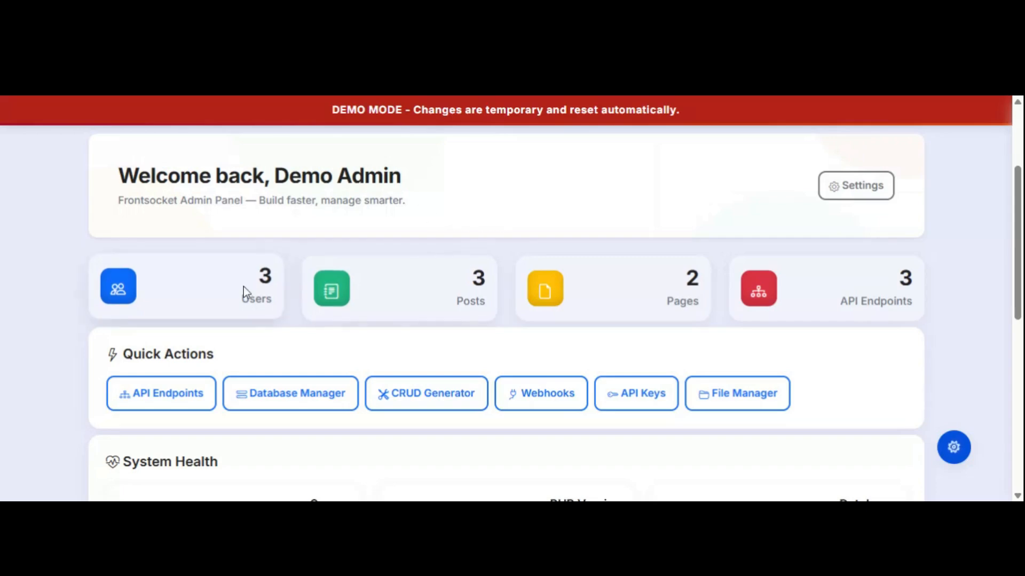
scroll(243, 286, "up", 3)
scroll(243, 287, "down", 3)
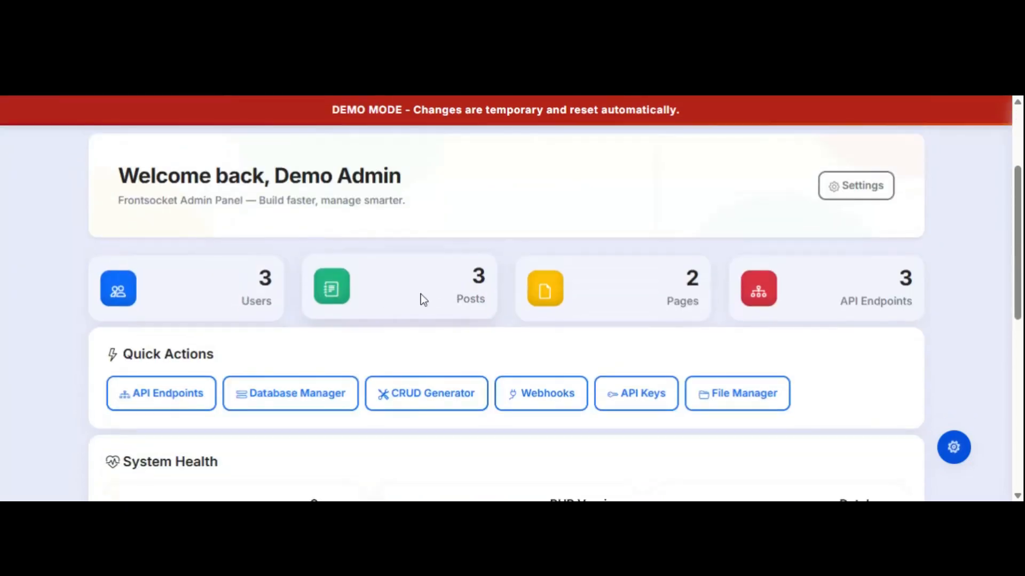
left_click(476, 280)
double_click(692, 276)
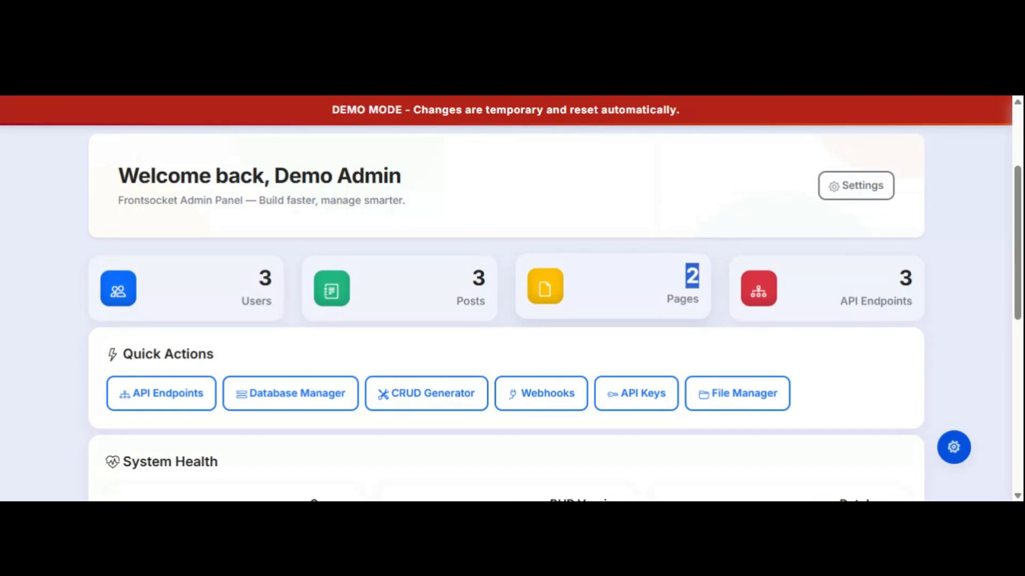
left_click(643, 299)
scroll(677, 263, "up", 1)
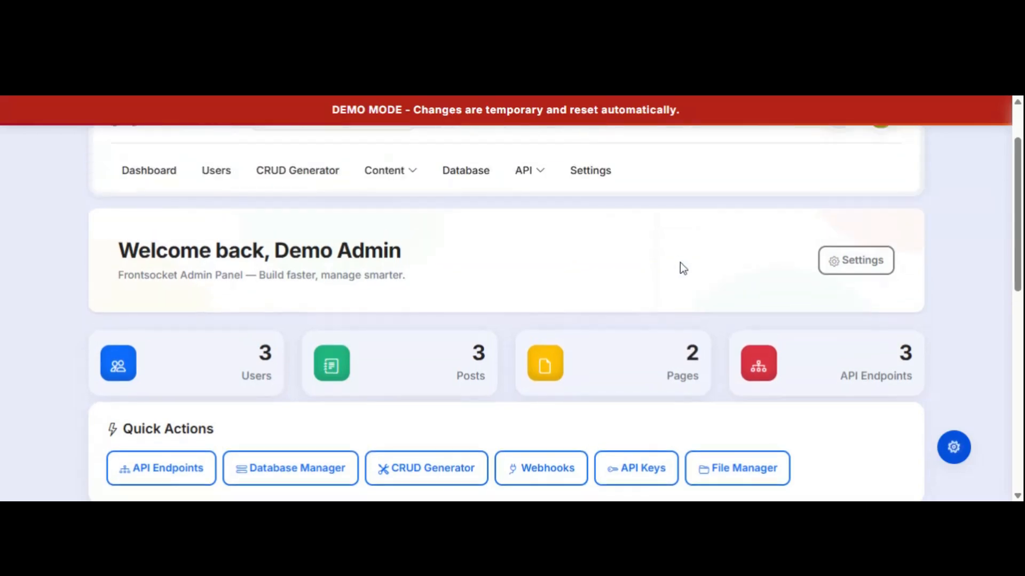
double_click(905, 351)
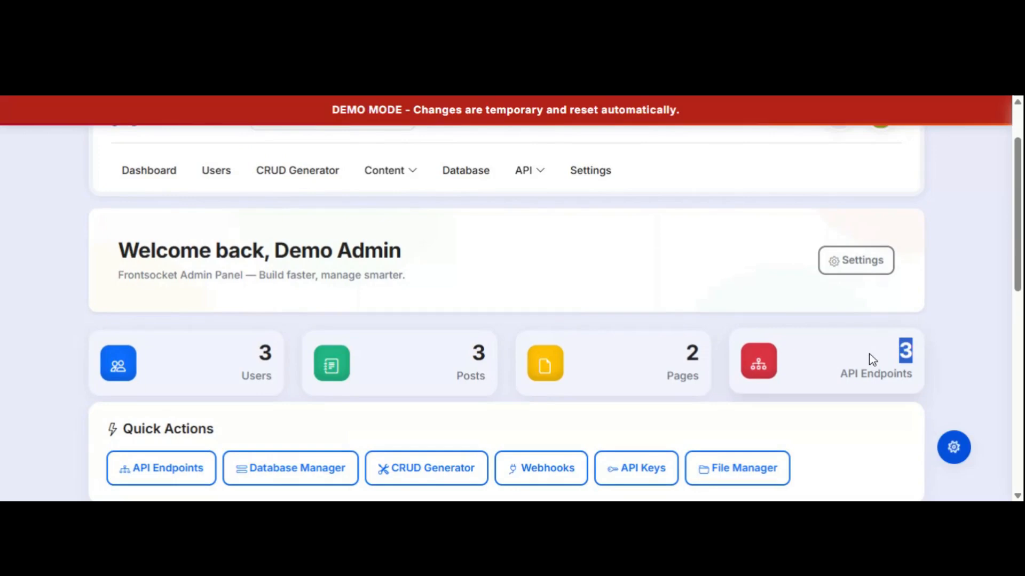
left_click(828, 354)
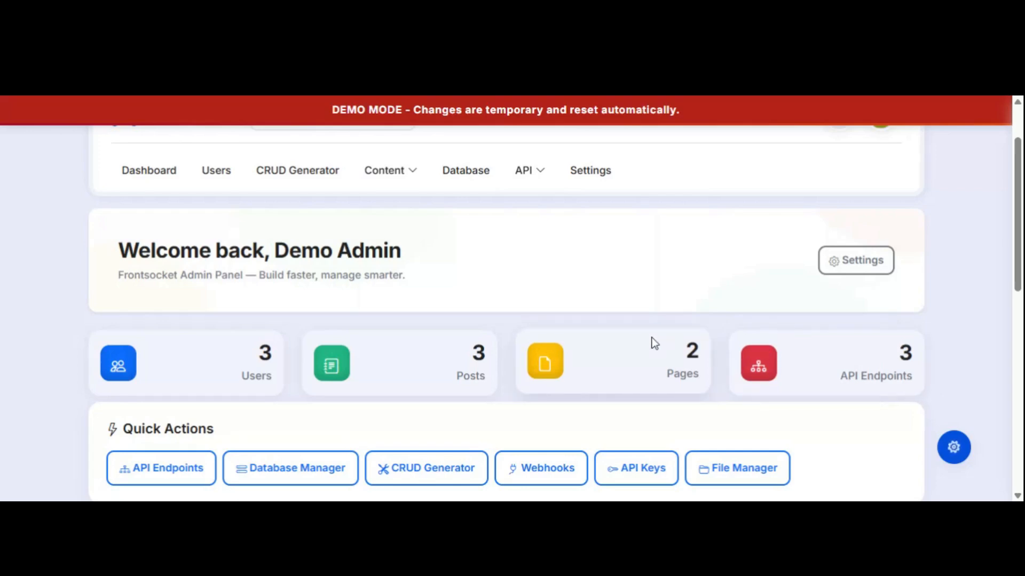
scroll(654, 343, "down", 1)
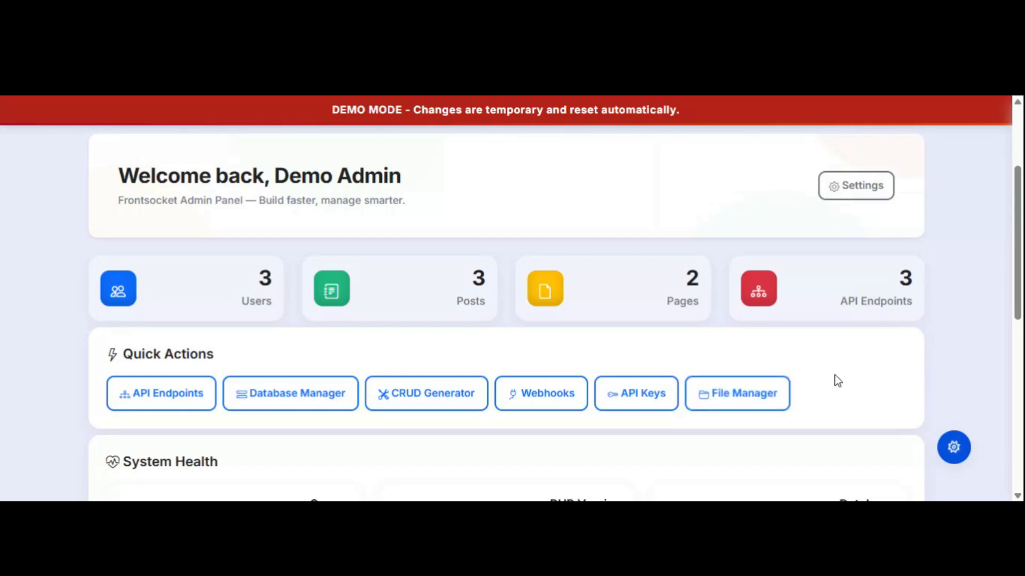
scroll(835, 382, "down", 5)
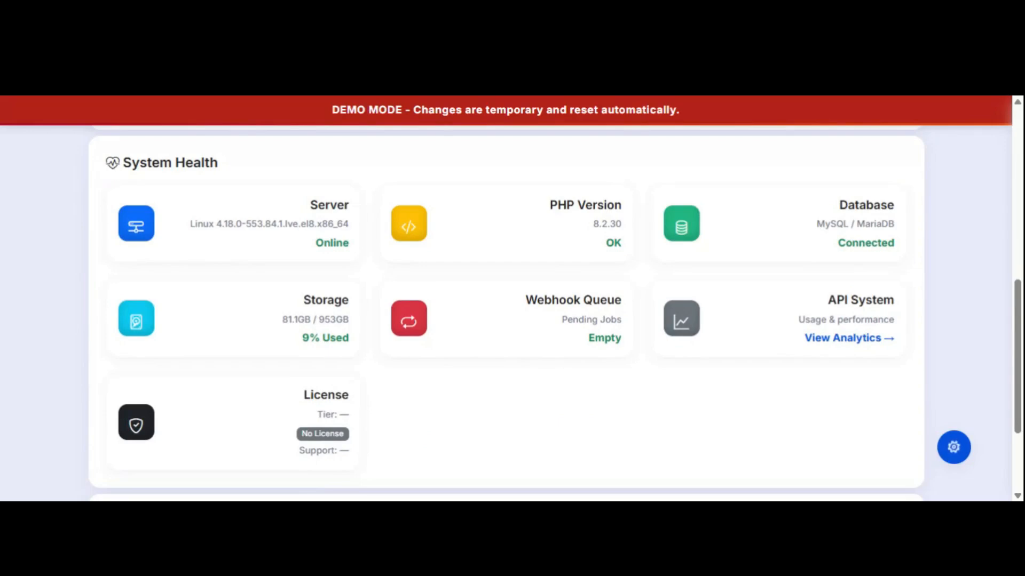
triple_click(176, 168)
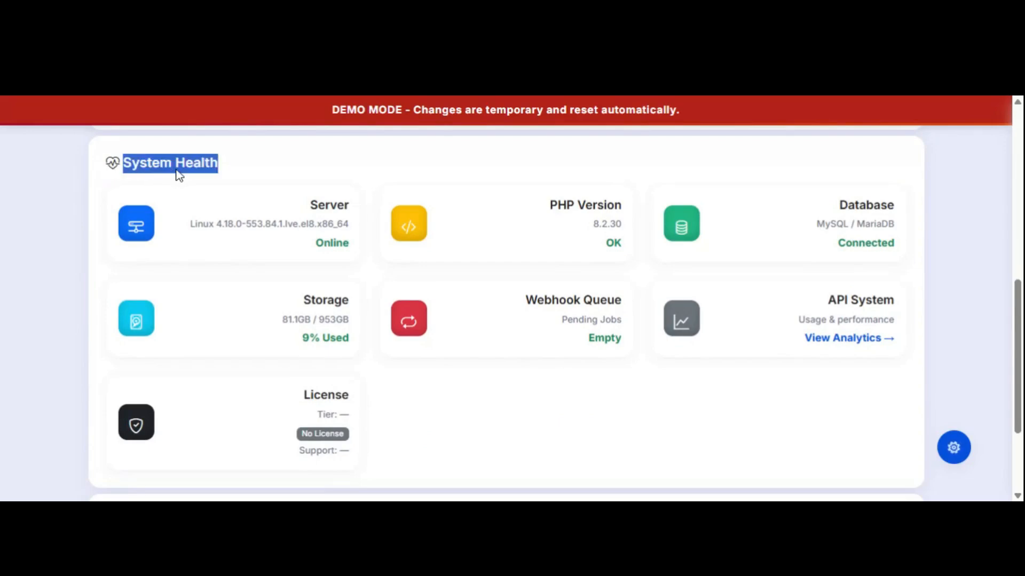
left_click(254, 165)
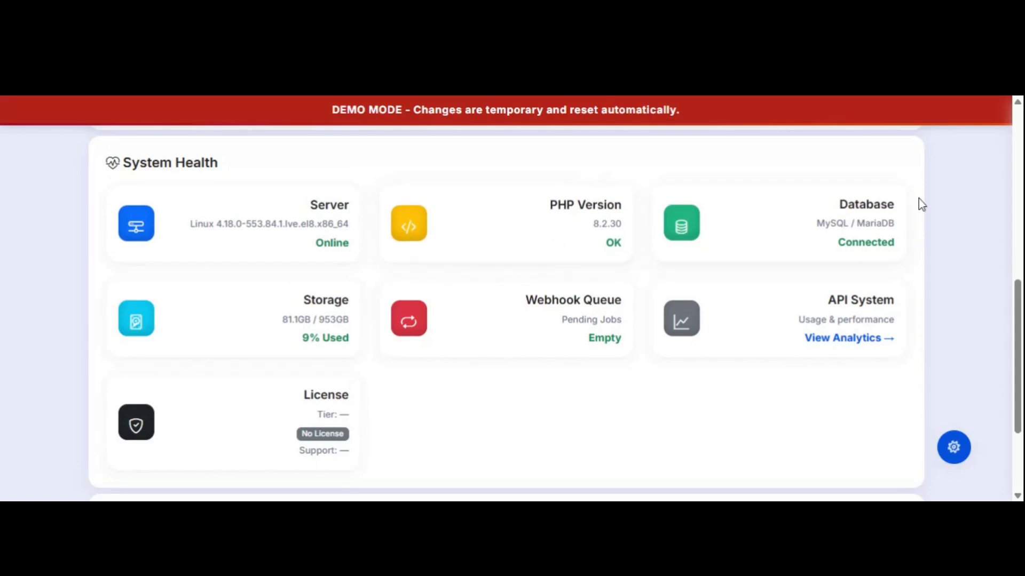
left_click_drag(816, 222, 896, 221)
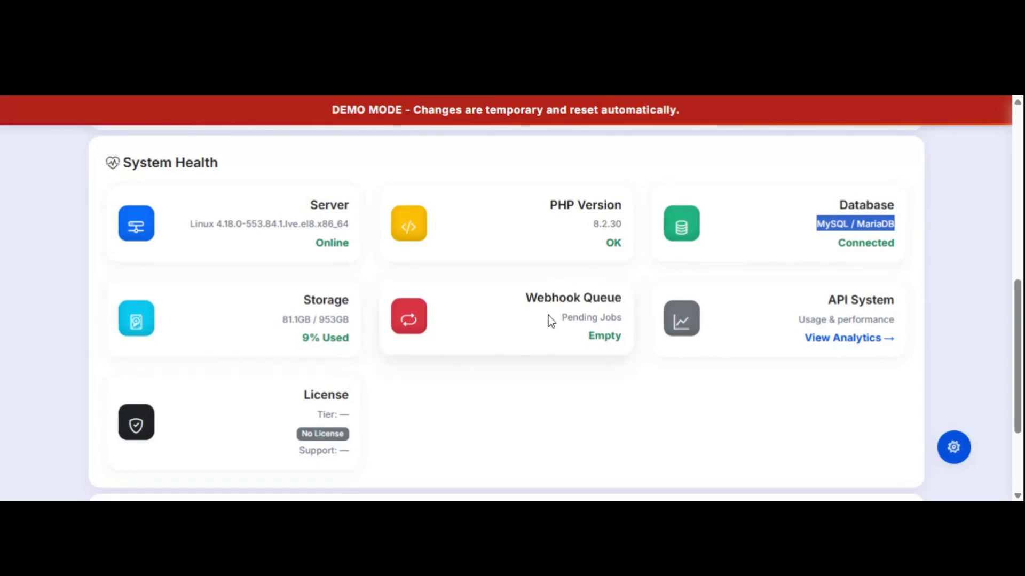
left_click_drag(522, 300, 623, 326)
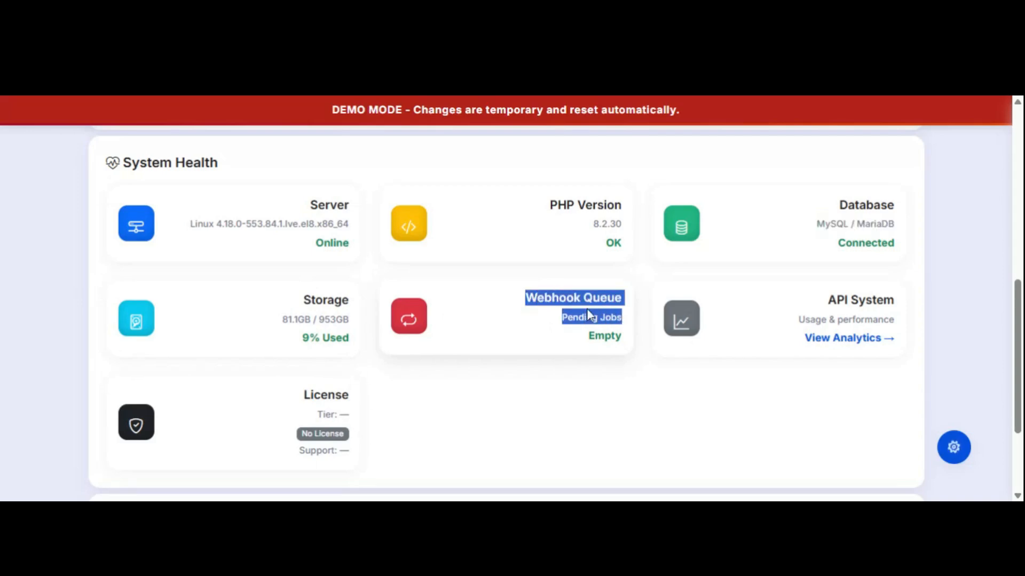
left_click(549, 335)
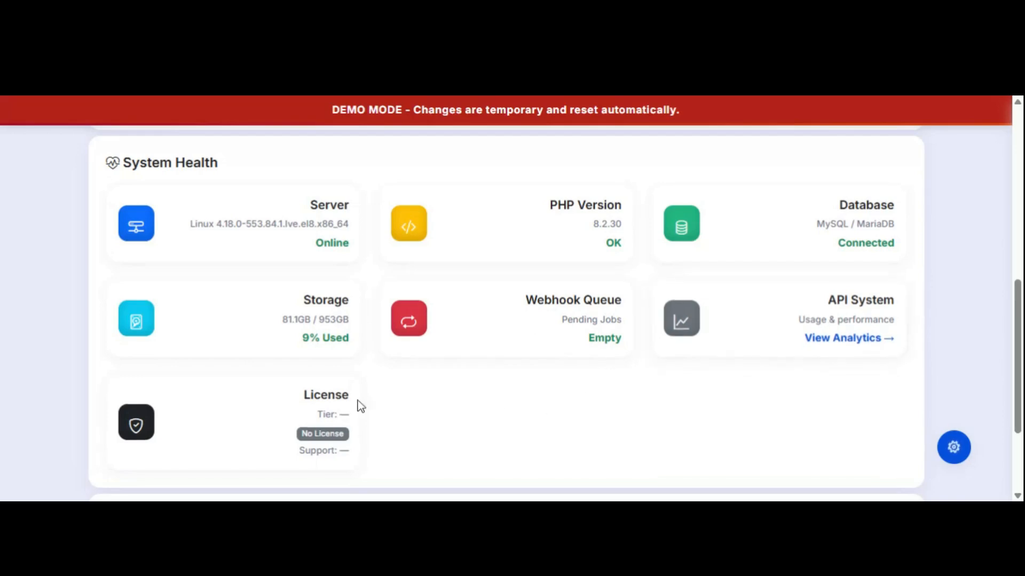
scroll(455, 410, "up", 5)
Open the DA avatar account menu and close it again.
scroll(455, 411, "up", 3)
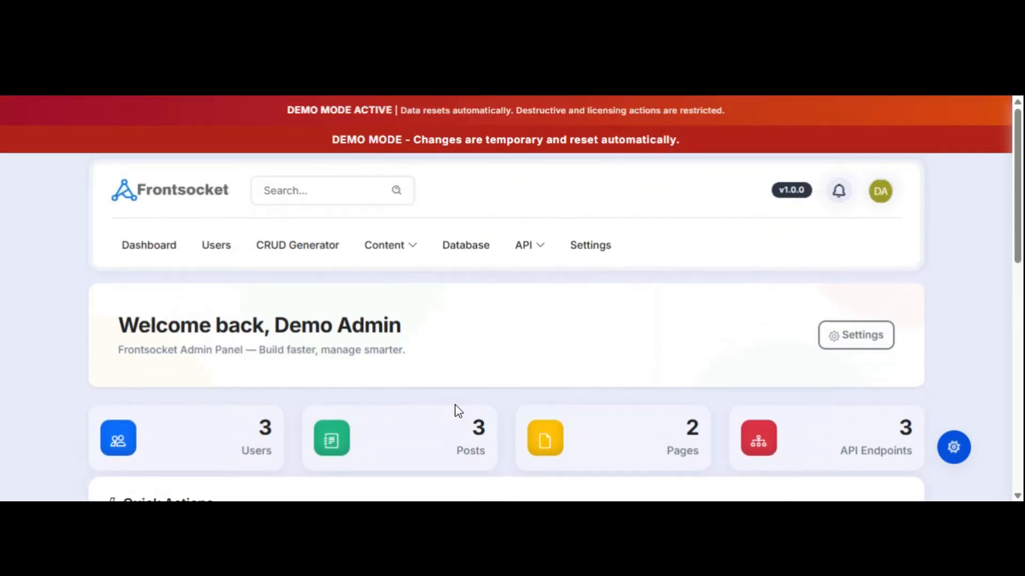
left_click(876, 196)
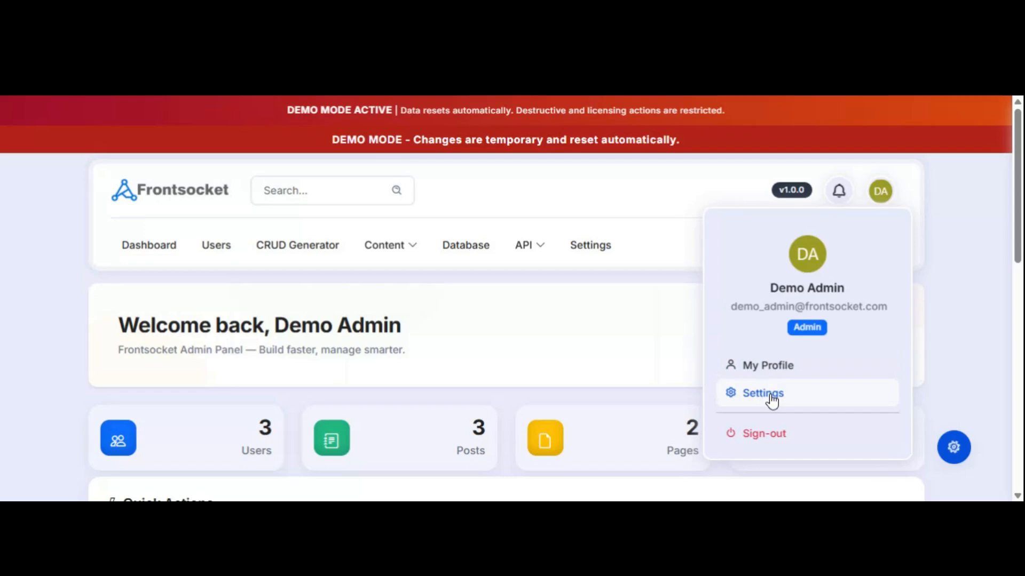
left_click(672, 322)
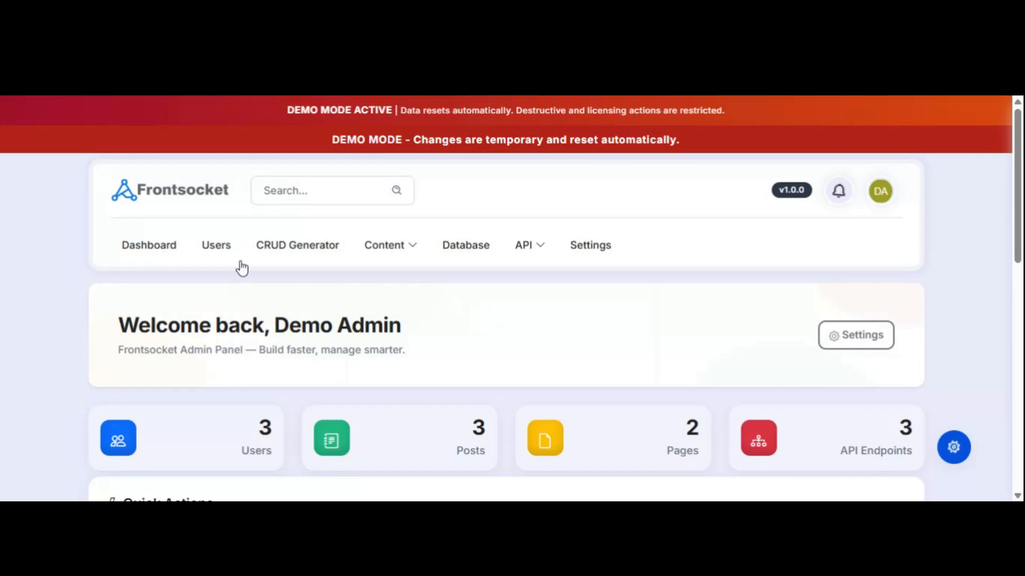
left_click(218, 254)
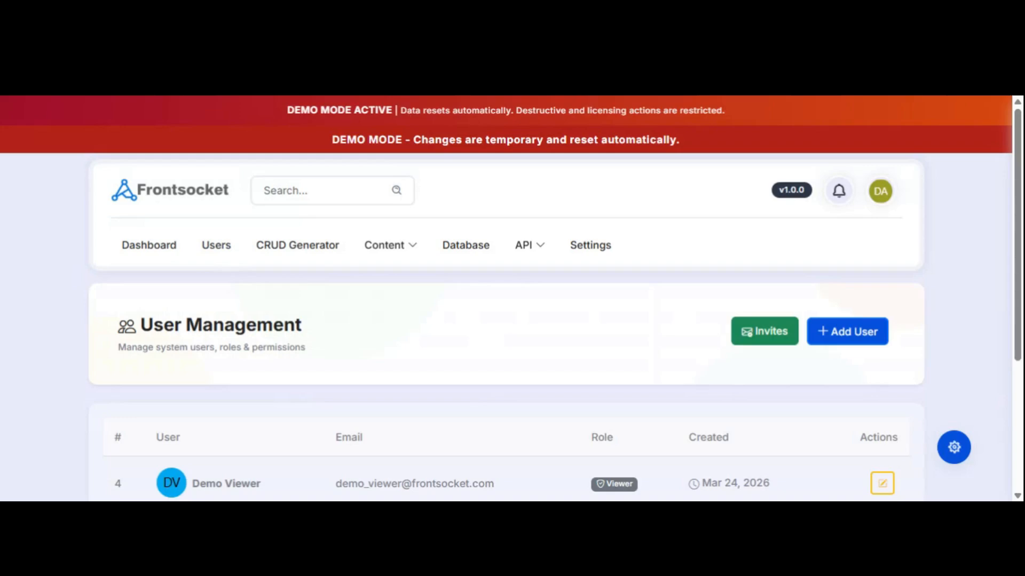
scroll(646, 286, "down", 2)
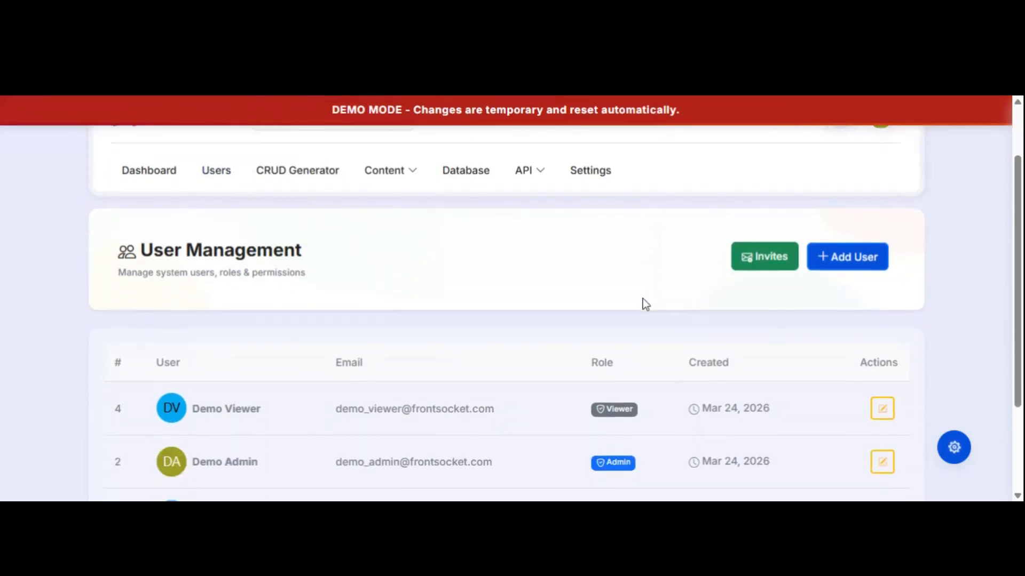
left_click(852, 260)
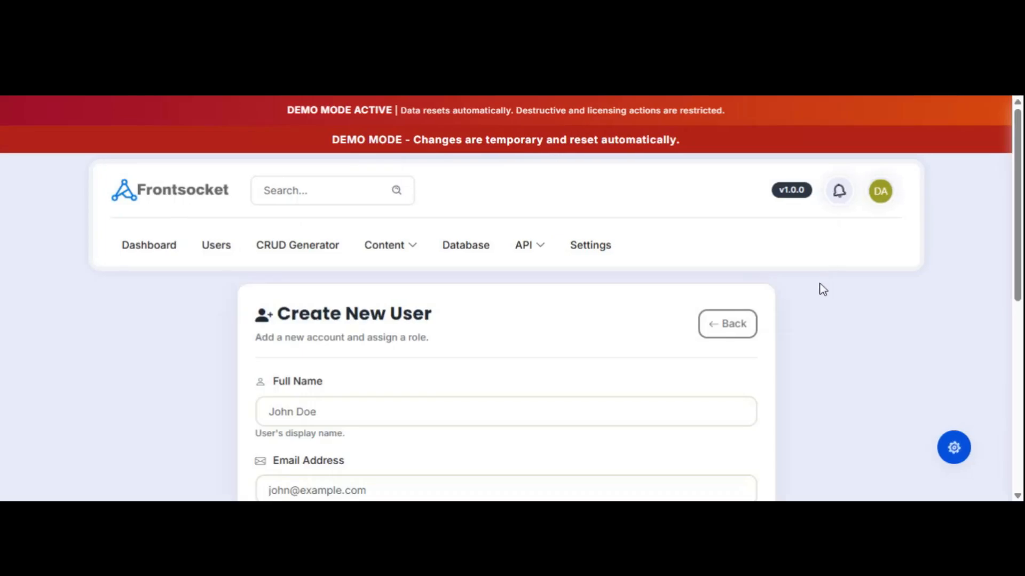
scroll(575, 306, "down", 4)
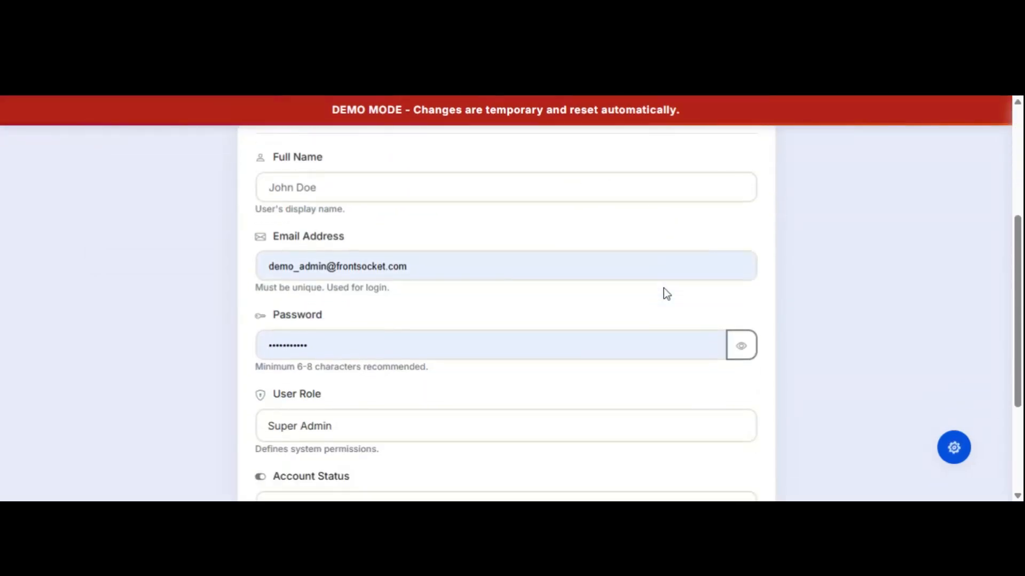
left_click(452, 201)
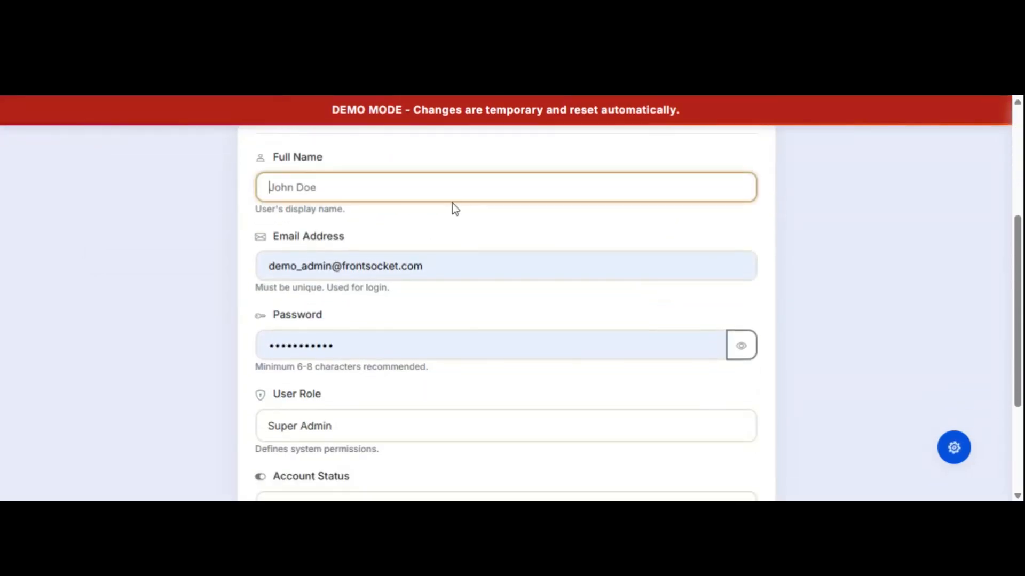
scroll(464, 222, "up", 3)
scroll(515, 286, "down", 3)
scroll(521, 329, "down", 3)
left_click(369, 286)
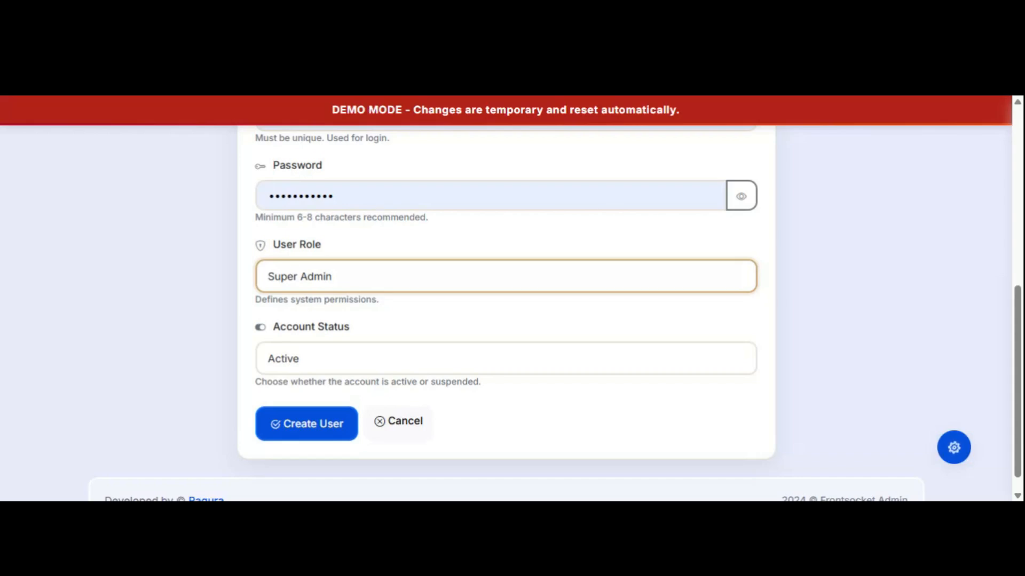
left_click(567, 430)
scroll(618, 377, "up", 4)
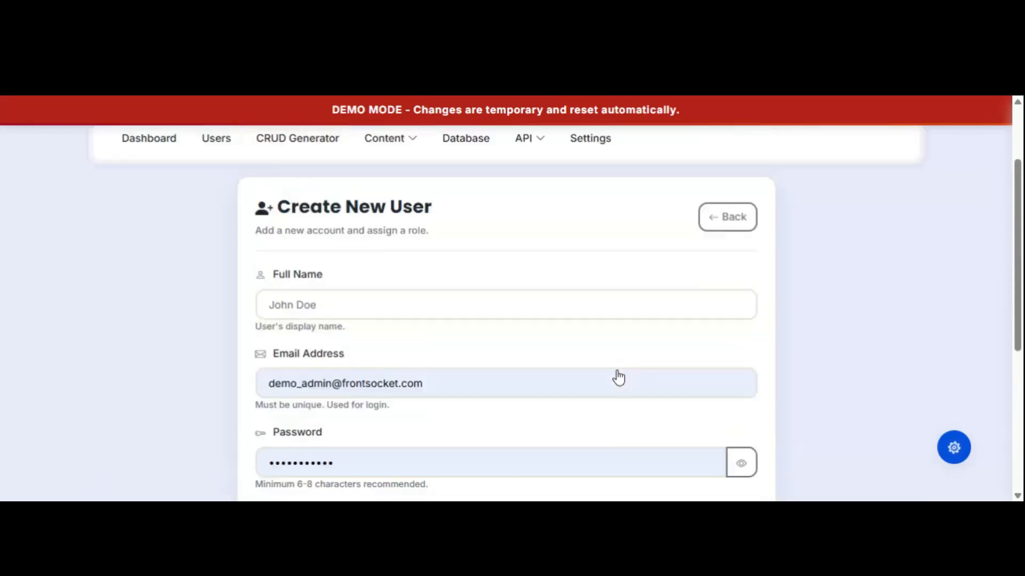
scroll(619, 373, "up", 3)
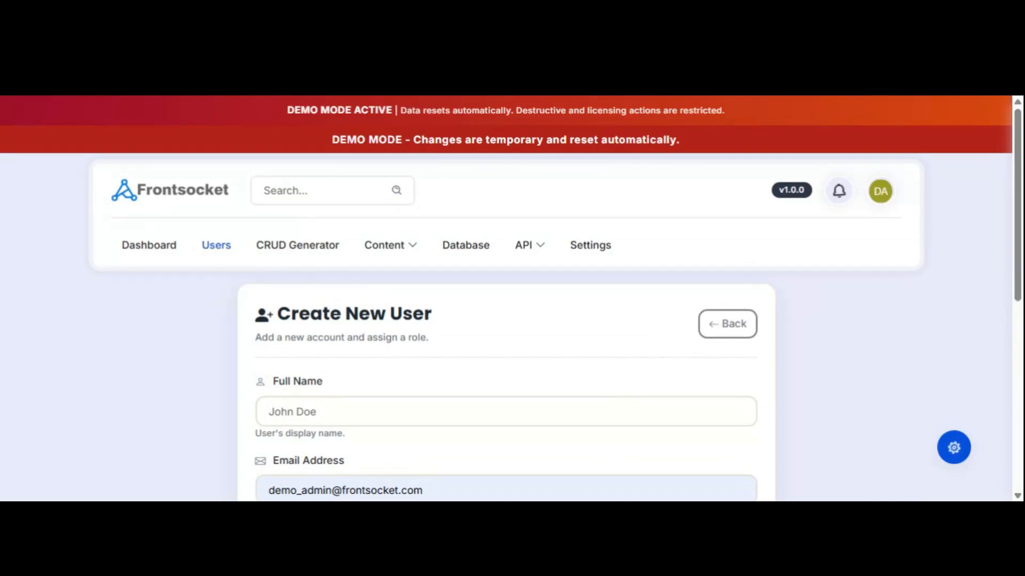
left_click(216, 245)
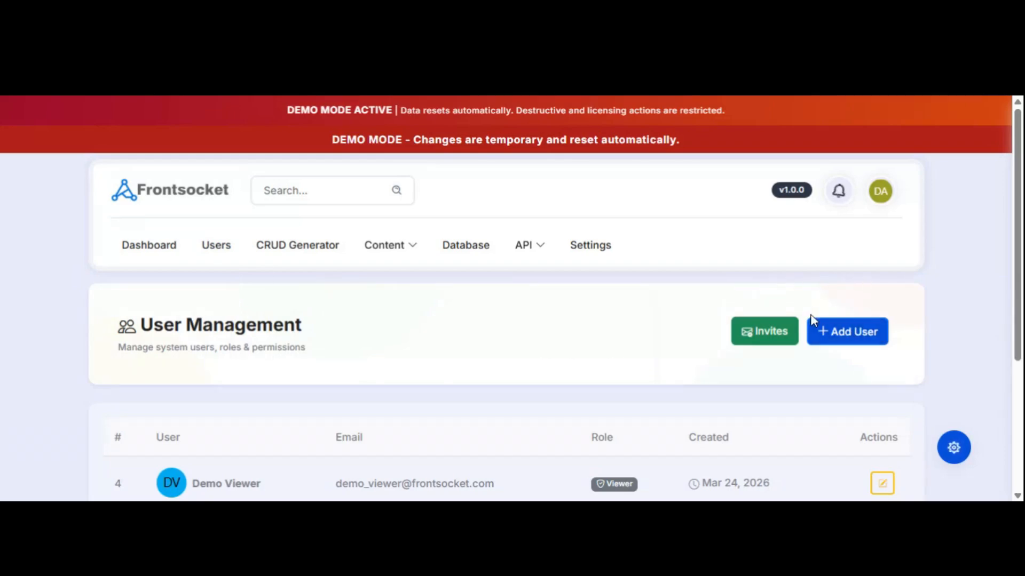
Open Invite Management and start a New Invite, entering then clearing an e-mail.
left_click(769, 334)
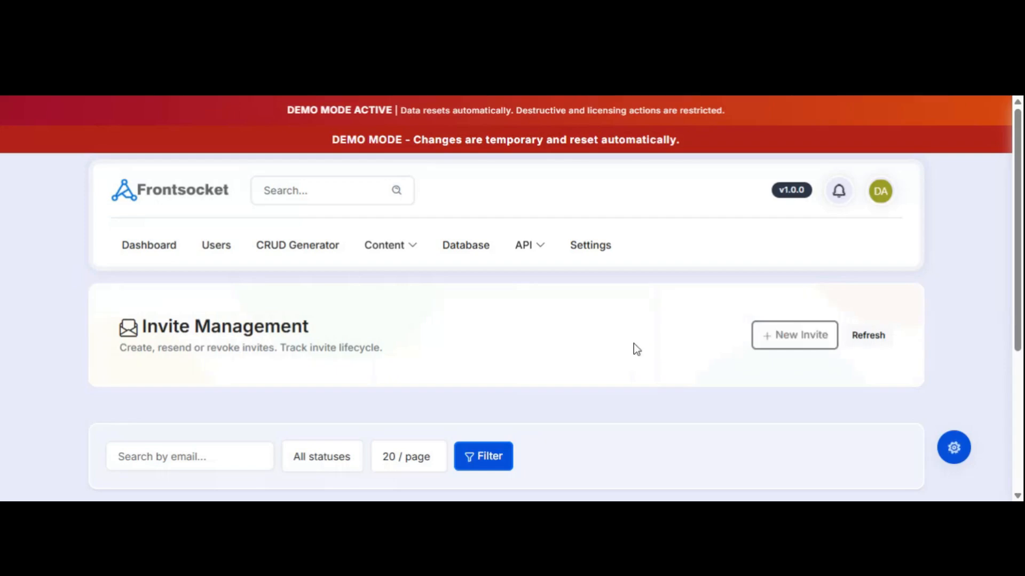
scroll(635, 346, "down", 3)
left_click(785, 185)
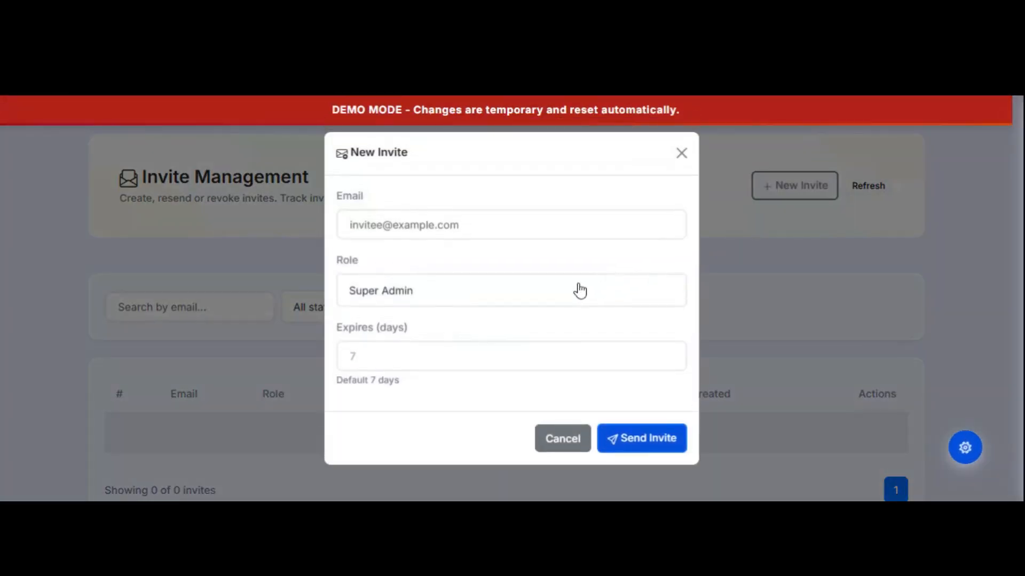
left_click(511, 224)
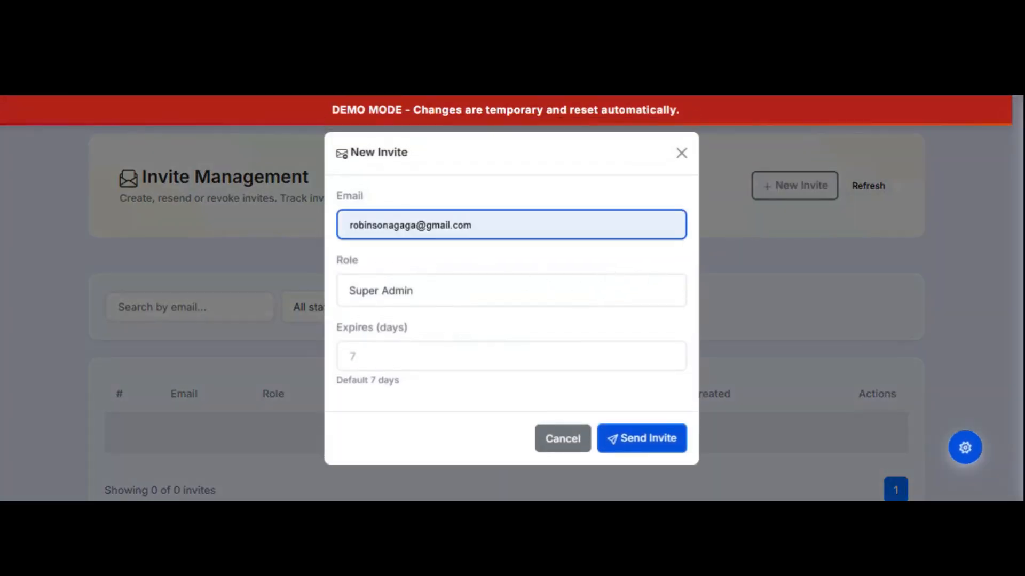
key("Return")
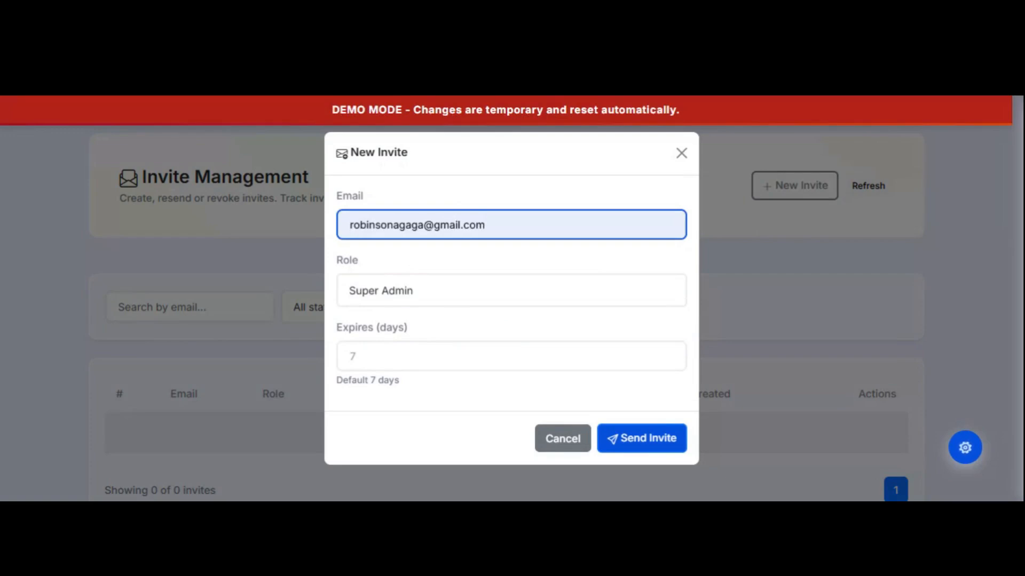
key("BackSpace")
key("BackSpace")
key("BackSpace")
key("BackSpace")
key("BackSpace")
key("BackSpace")
key("BackSpace")
key("BackSpace")
key("BackSpace")
key("BackSpace")
key("BackSpace")
key("BackSpace")
key("BackSpace")
key("BackSpace")
key("BackSpace")
key("BackSpace")
key("BackSpace")
key("BackSpace")
key("BackSpace")
key("BackSpace")
key("BackSpace")
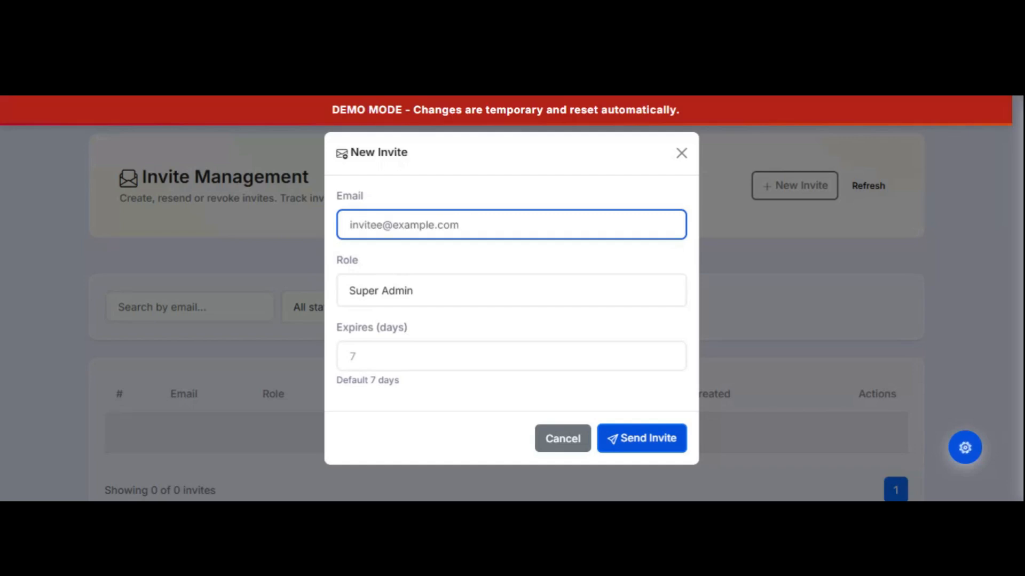
Try the Role and 7-day Expires fields, then cancel the invite unsent.
left_click(450, 286)
left_click(442, 252)
left_click(353, 357)
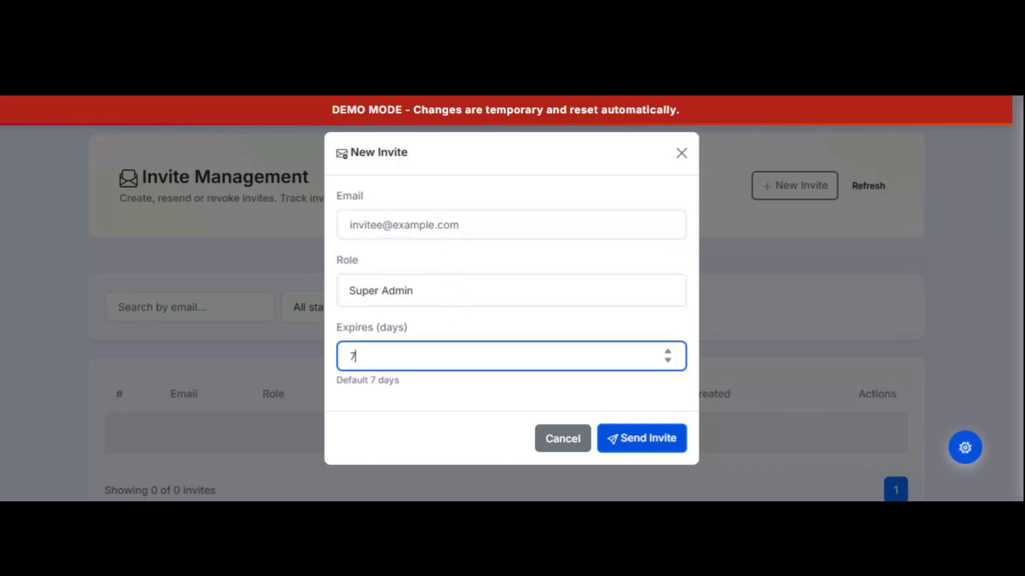
key("ctrl+a")
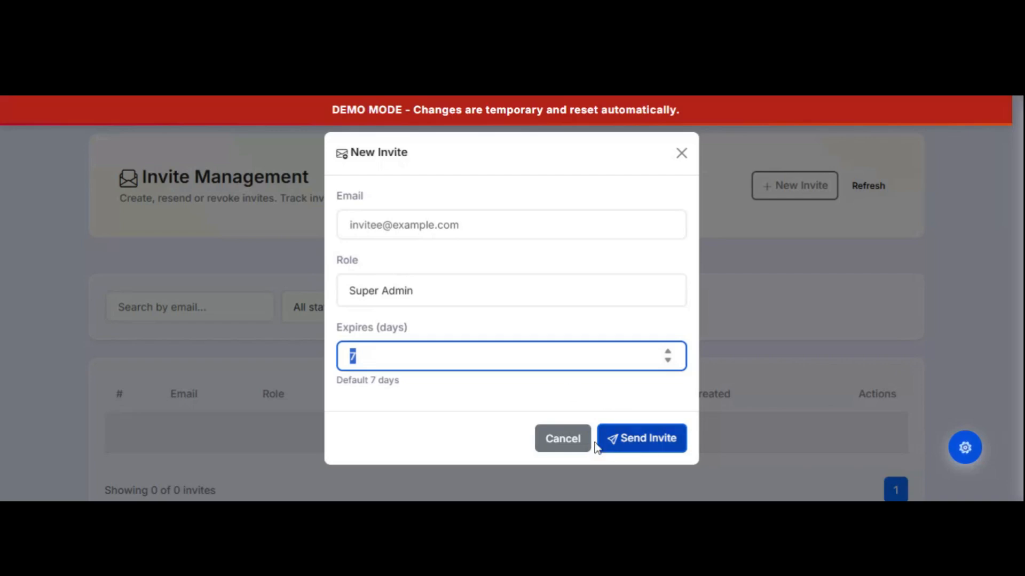
left_click(562, 438)
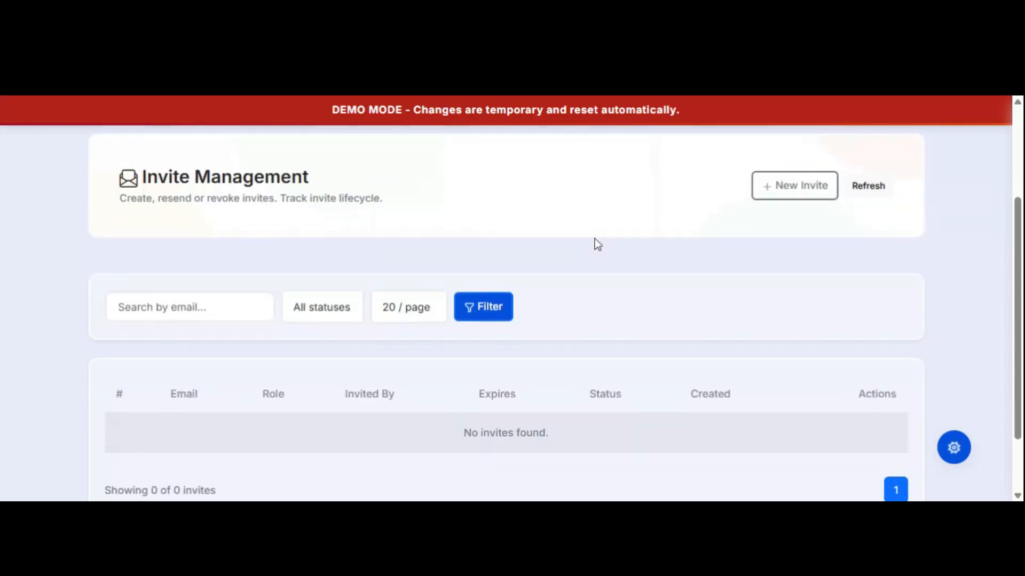
Scroll to the top and go to CRUD Generator in the navigation bar.
scroll(596, 242, "up", 3)
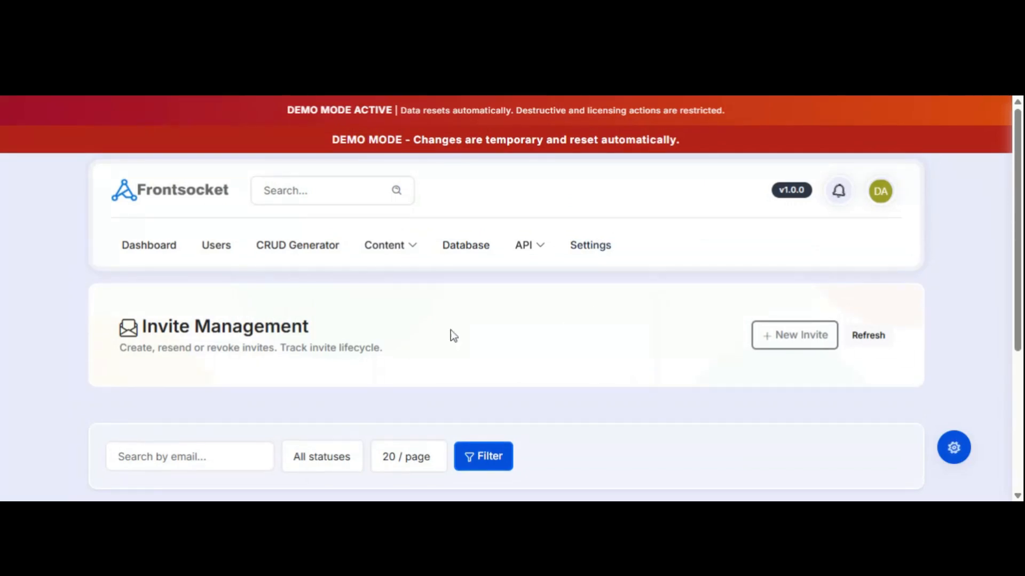
left_click(297, 256)
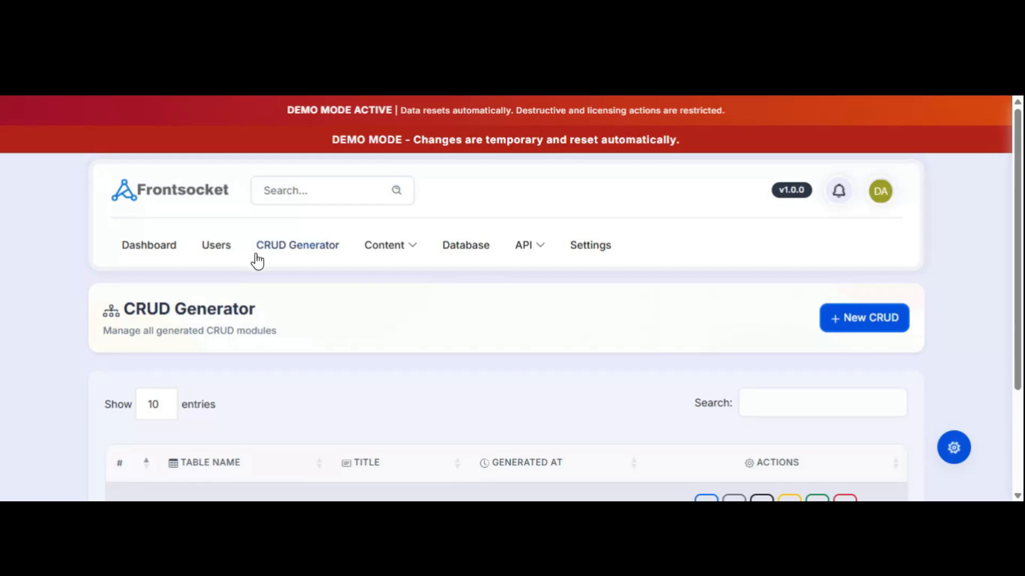
Reload CRUD Generator and review the existing product_categories module row.
left_click(280, 248)
scroll(587, 362, "down", 3)
scroll(497, 280, "up", 3)
scroll(411, 313, "down", 2)
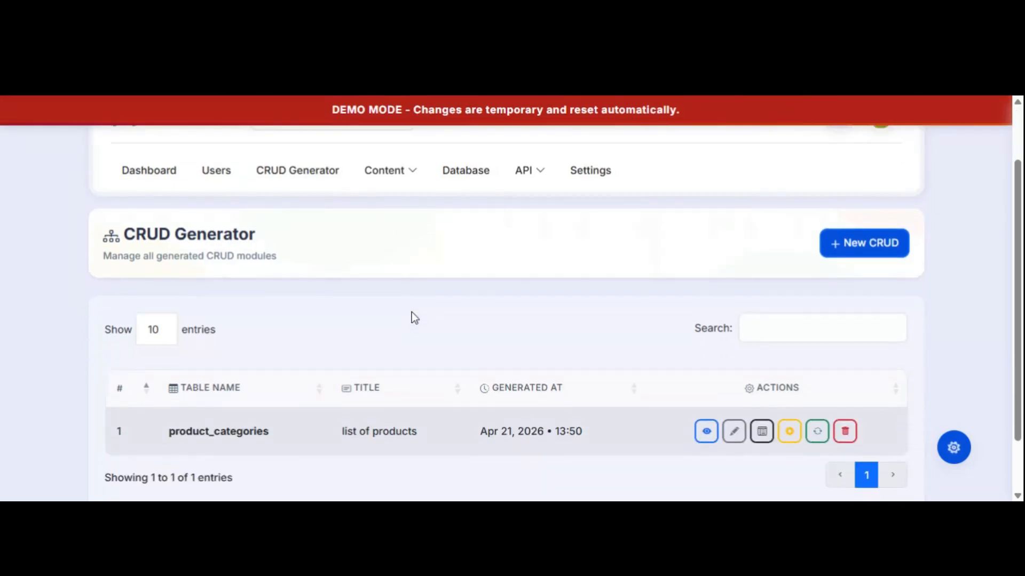
scroll(411, 312, "up", 2)
scroll(401, 290, "down", 2)
scroll(401, 297, "up", 2)
Start a + New CRUD and open the Select Database Table list.
left_click(857, 320)
scroll(515, 337, "down", 3)
left_click(184, 307)
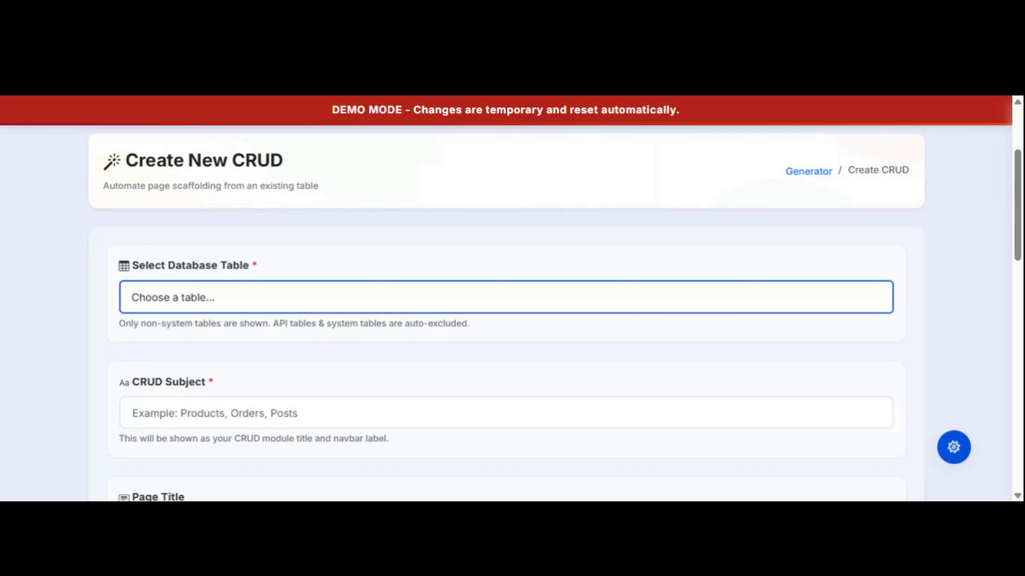
Choose the books table and set the CRUD Subject to 'list of my books'.
left_click(240, 337)
scroll(501, 291, "up", 5)
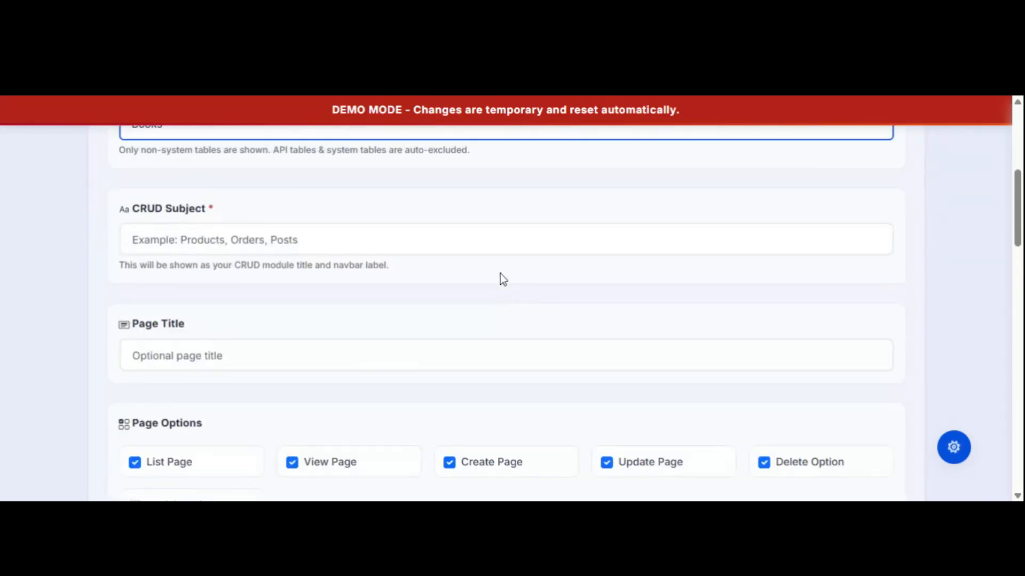
scroll(502, 281, "up", 3)
left_click(213, 389)
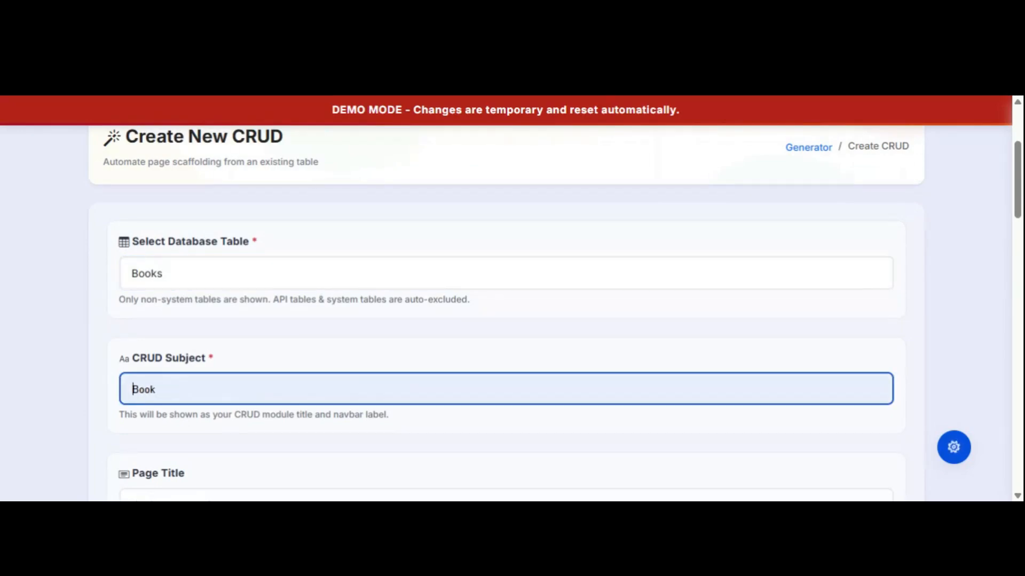
type("li")
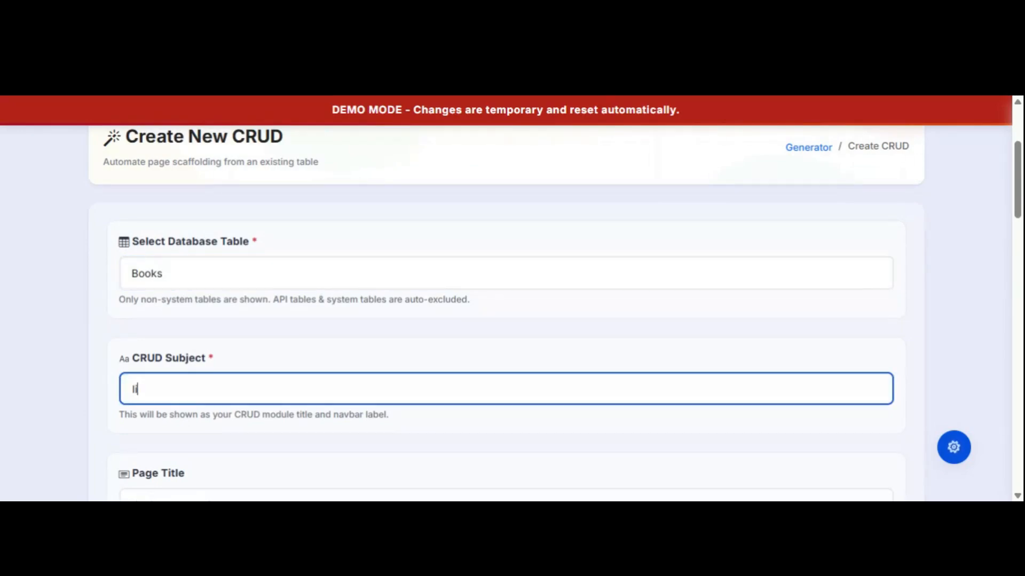
type("st of my books")
Copy the CRUD Subject text into the empty Page Title field.
scroll(83, 351, "down", 3)
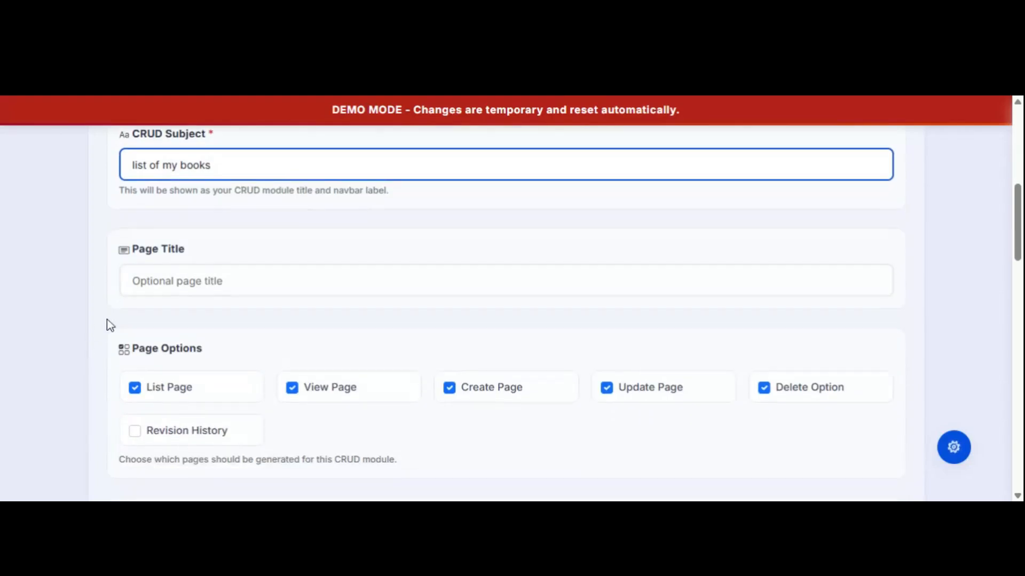
left_click_drag(172, 165, 211, 164)
key("ctrl+a")
key("ctrl+c")
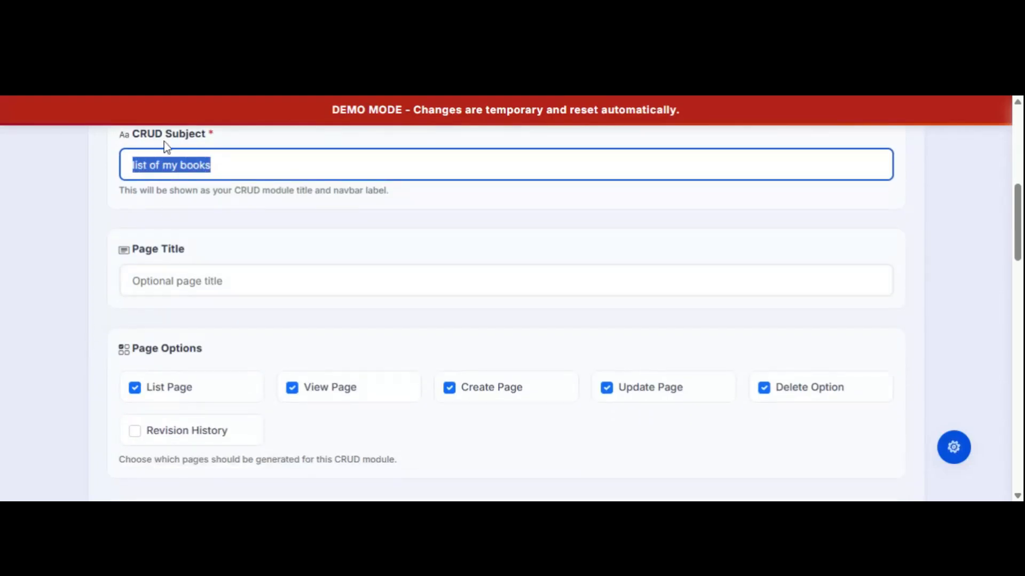
left_click(171, 280)
key("ctrl+v")
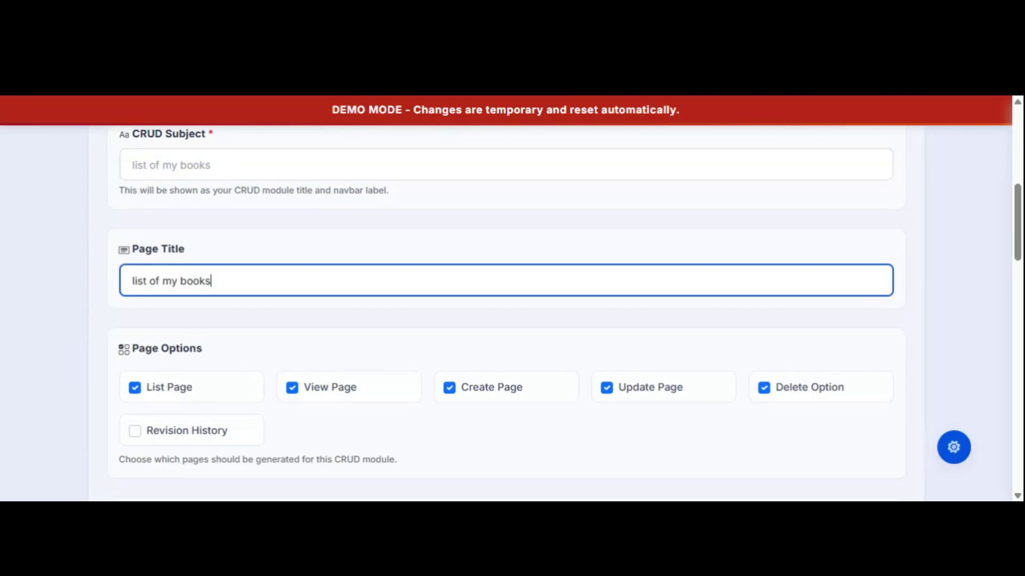
left_click(246, 355)
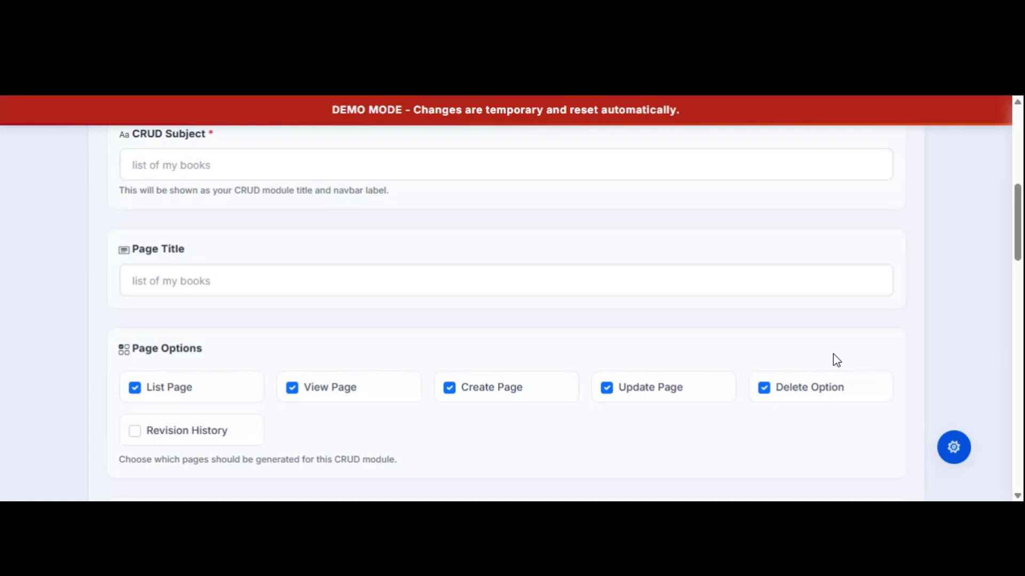
scroll(853, 357, "down", 4)
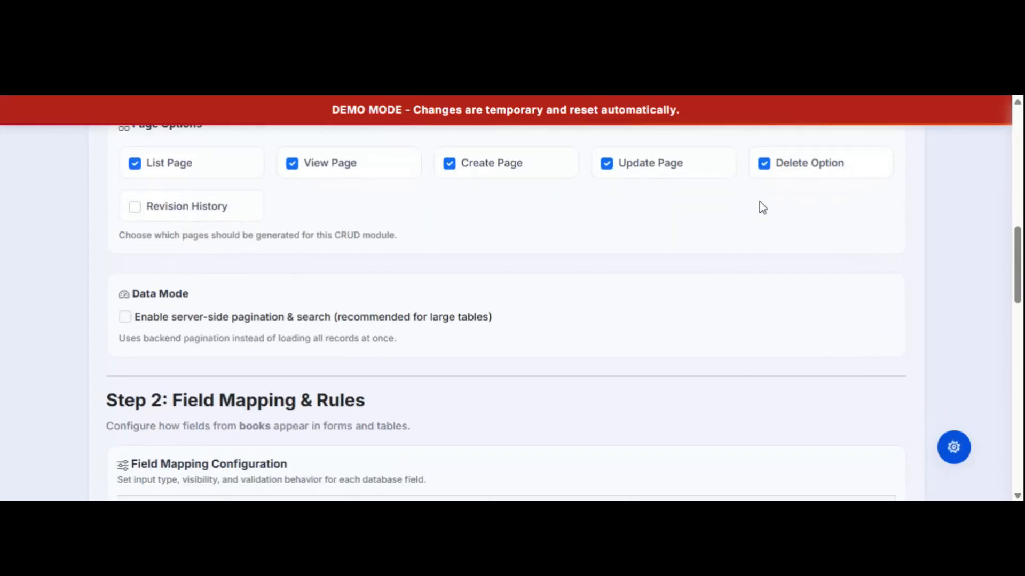
Show name on List, Form and Detail, and description on Form and Detail.
left_click(762, 165)
left_click(765, 171)
scroll(654, 322, "down", 1)
scroll(652, 327, "up", 1)
scroll(693, 347, "down", 1)
scroll(747, 357, "down", 5)
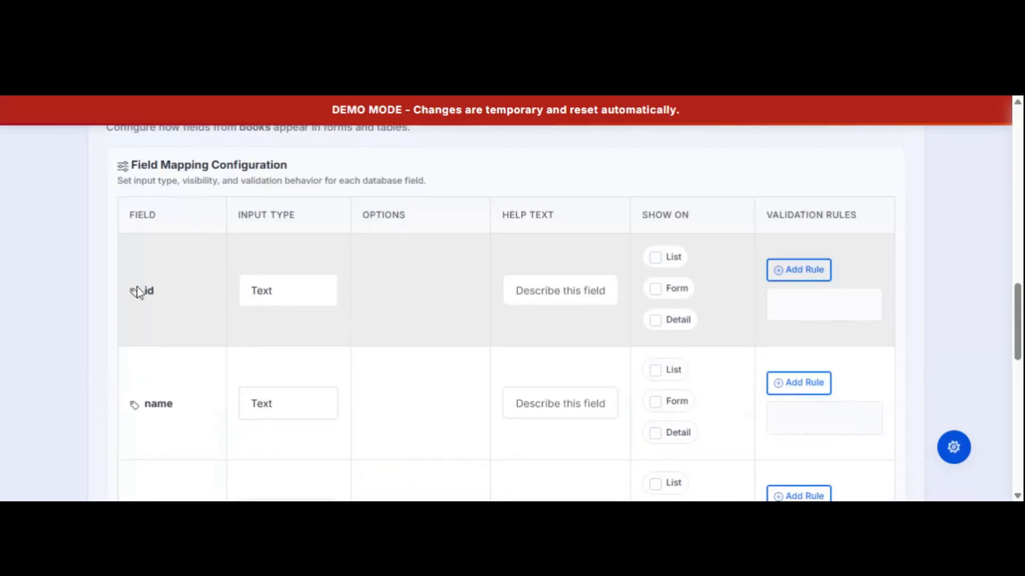
scroll(933, 243, "down", 4)
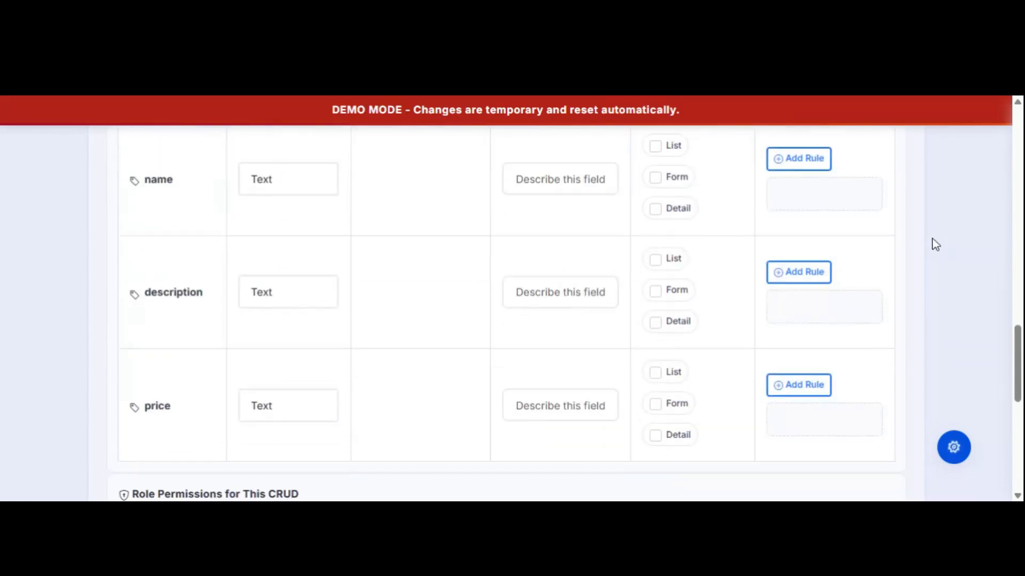
scroll(934, 242, "up", 1)
left_click(654, 226)
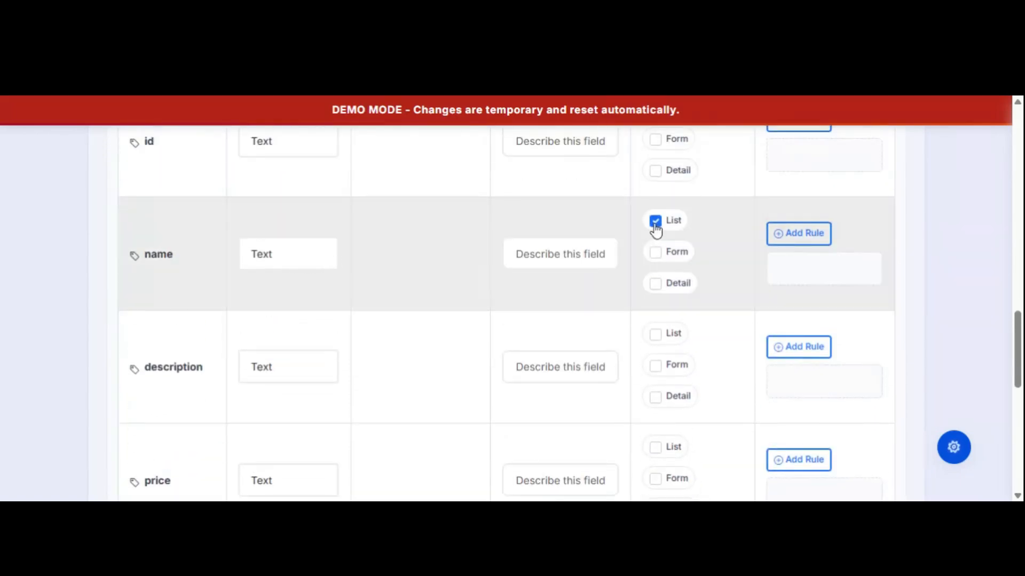
left_click(652, 255)
left_click(656, 284)
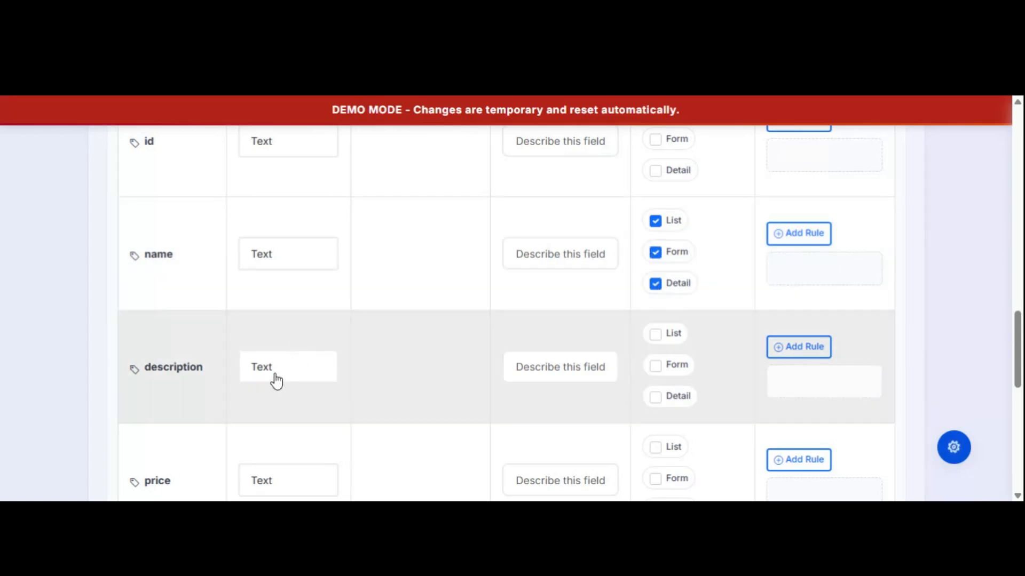
left_click(655, 365)
left_click(655, 397)
Make price a Number input and show it on List, Form and Detail.
scroll(918, 346, "down", 2)
scroll(918, 346, "down", 2)
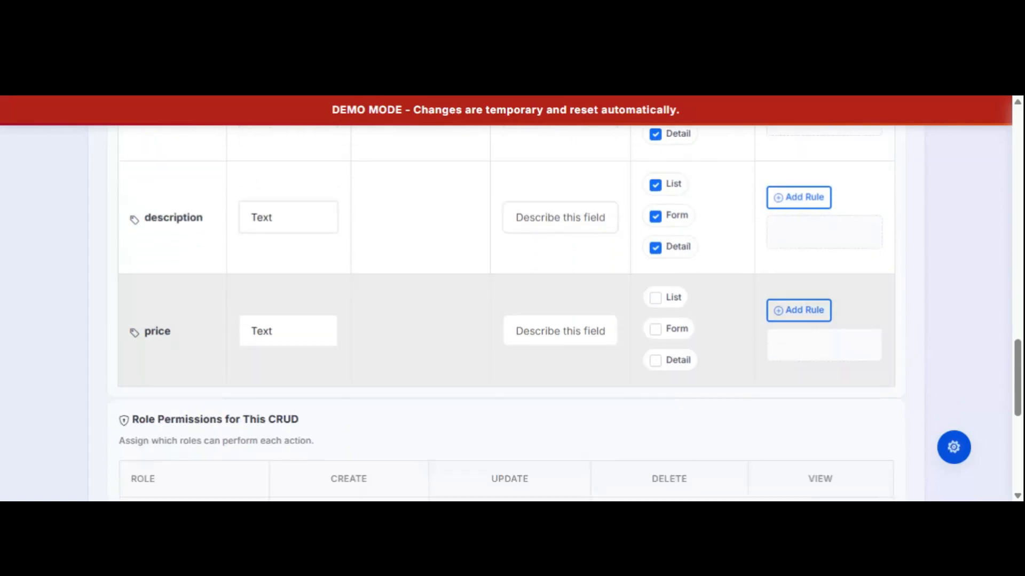
left_click(289, 341)
left_click(297, 321)
left_click(655, 297)
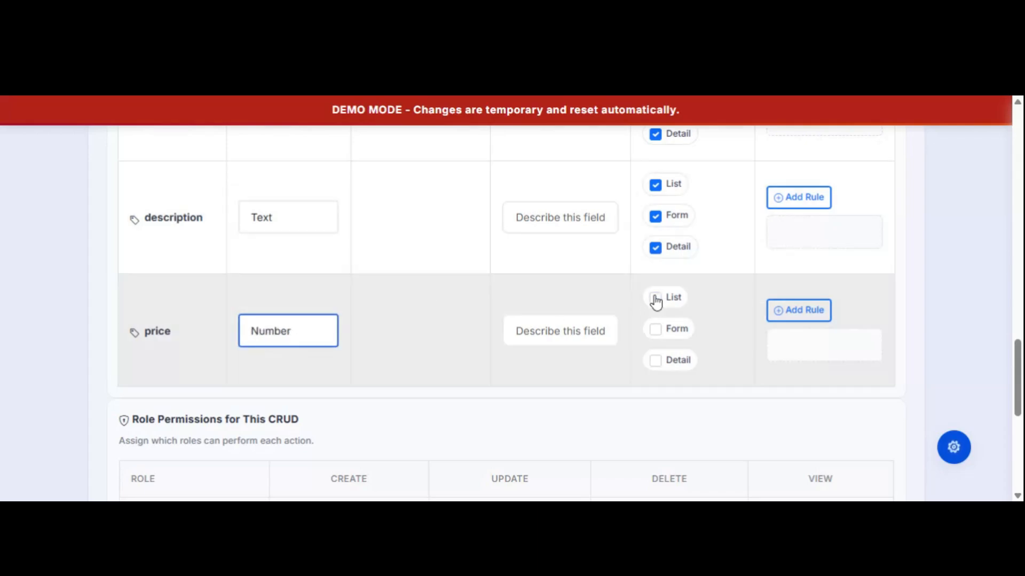
left_click(656, 331)
left_click(655, 361)
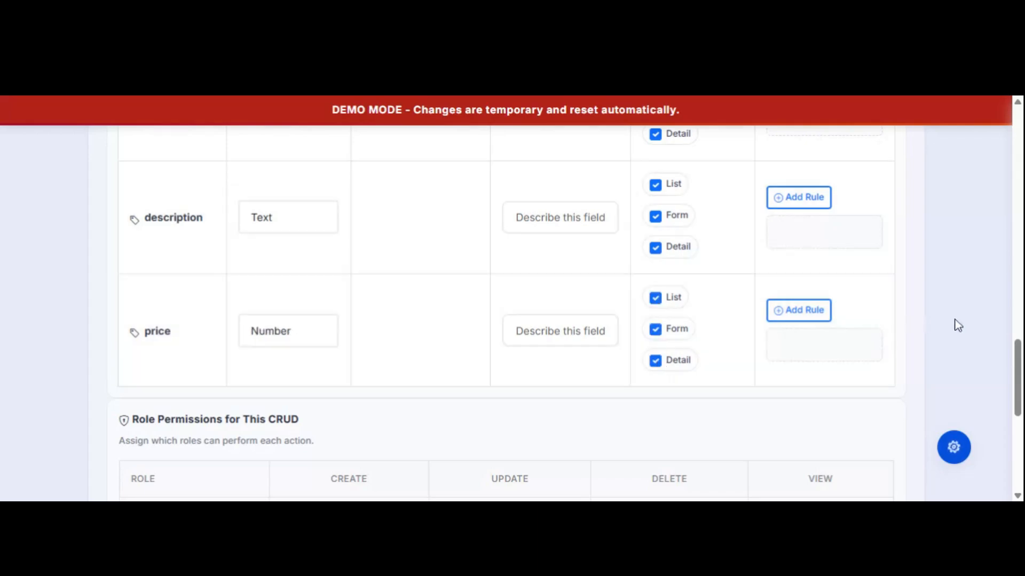
scroll(966, 331, "down", 4)
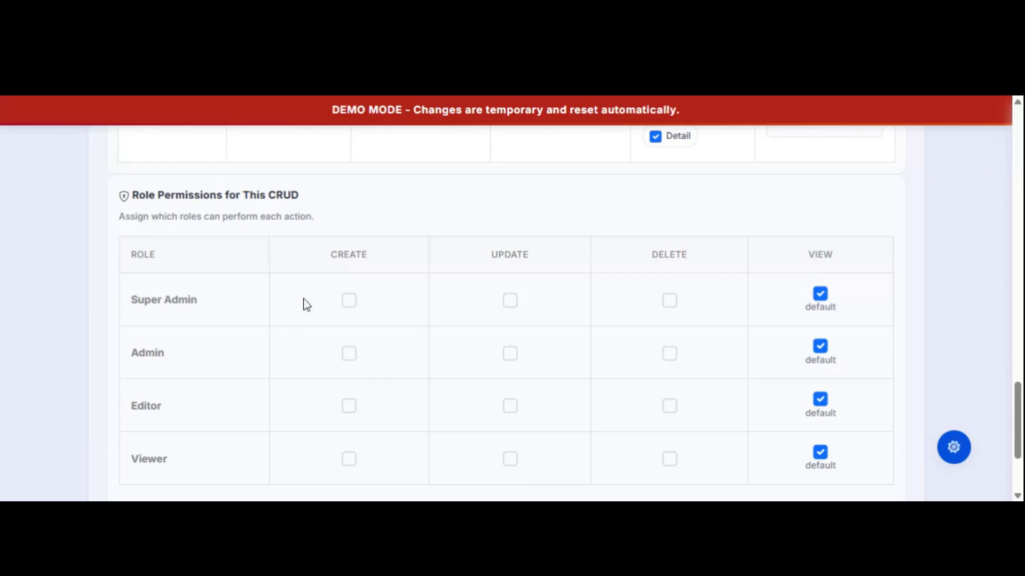
Tick CREATE, UPDATE and DELETE for both Super Admin and Admin roles.
left_click(669, 303)
left_click(510, 302)
left_click(346, 304)
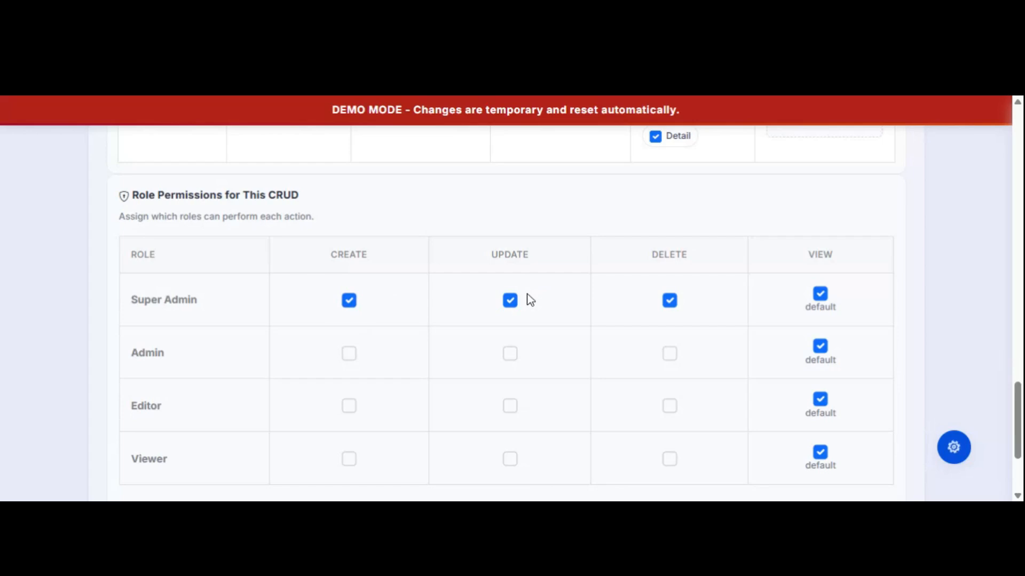
left_click(351, 358)
left_click(509, 358)
left_click(670, 357)
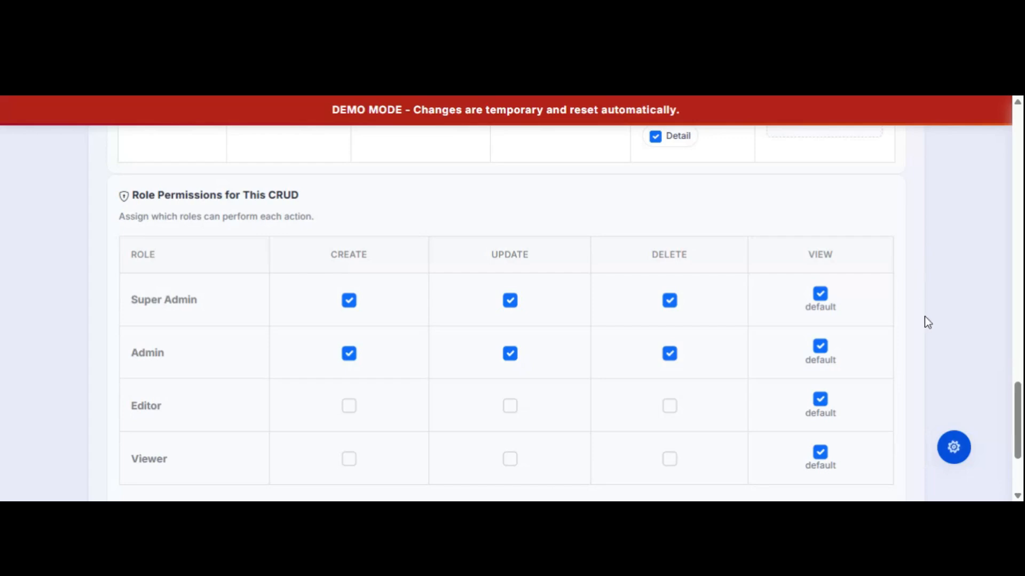
scroll(952, 337, "down", 3)
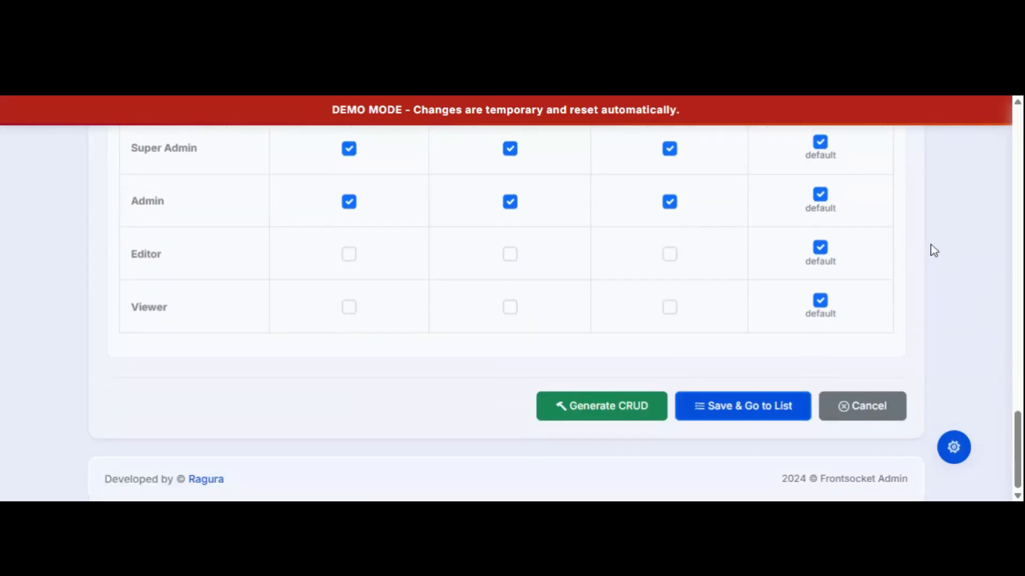
scroll(945, 254, "up", 5)
scroll(959, 259, "up", 10)
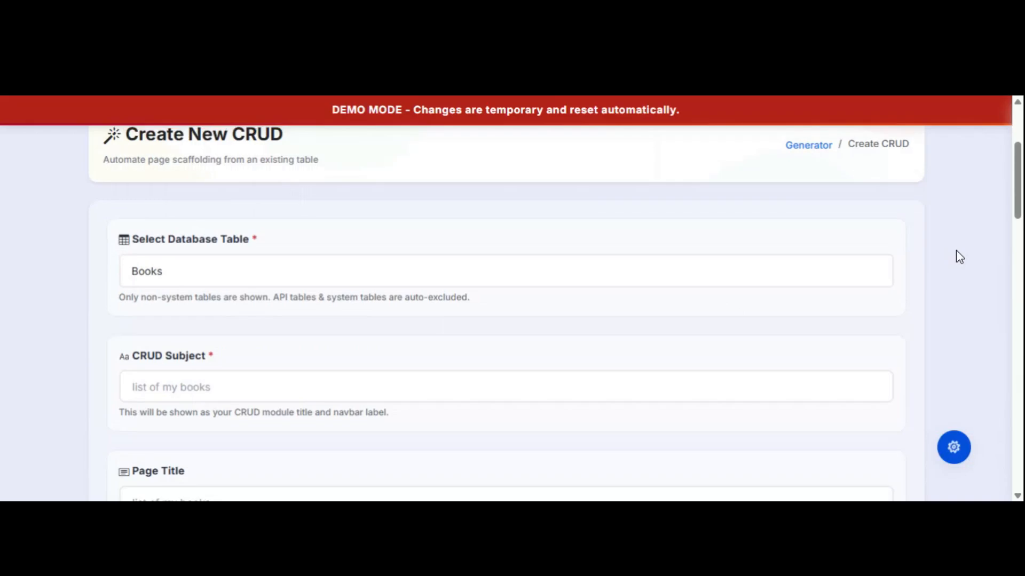
scroll(958, 257, "down", 11)
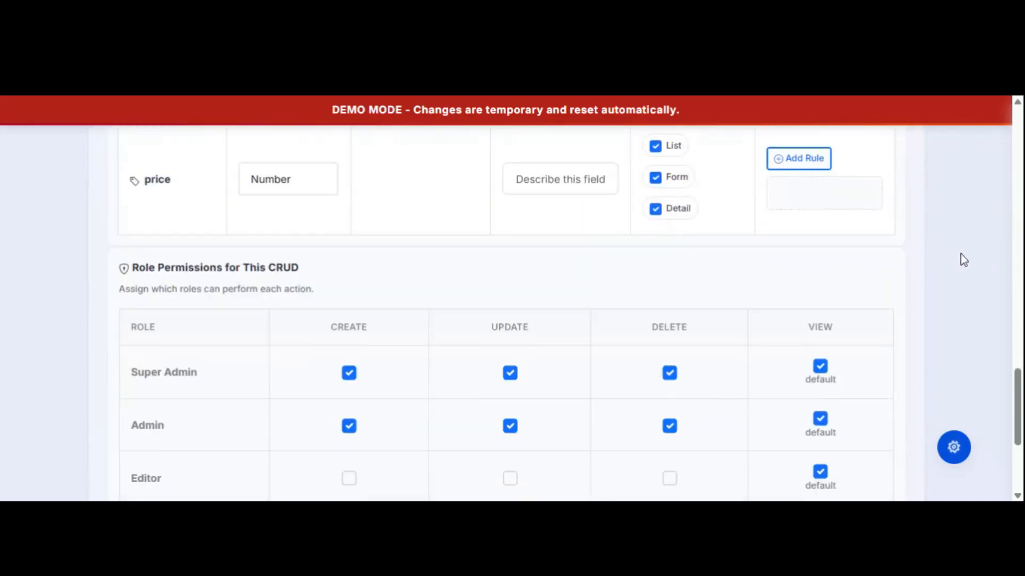
scroll(960, 260, "down", 4)
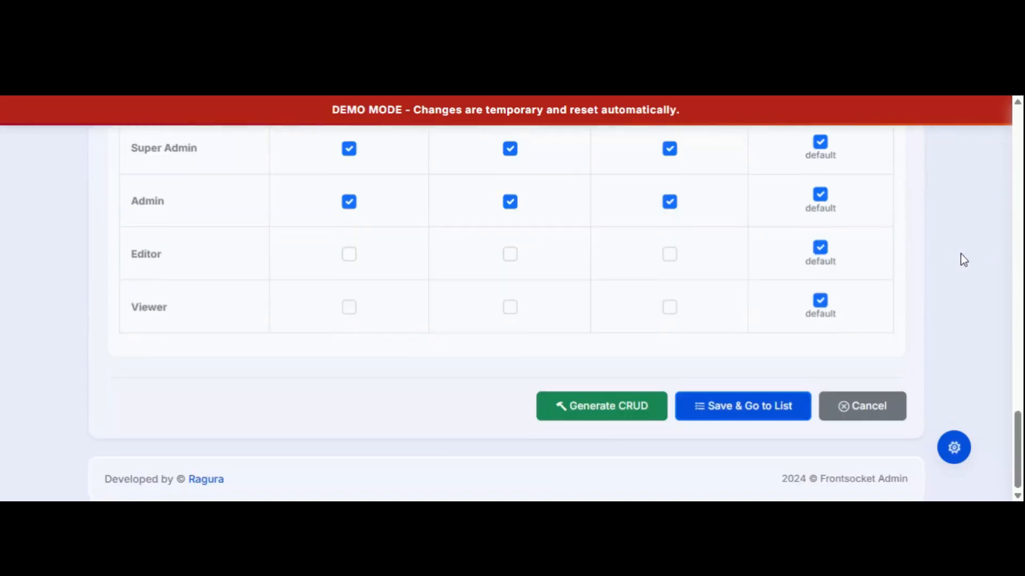
Save & generate the books CRUD, open its list, and start a new book record.
left_click(739, 409)
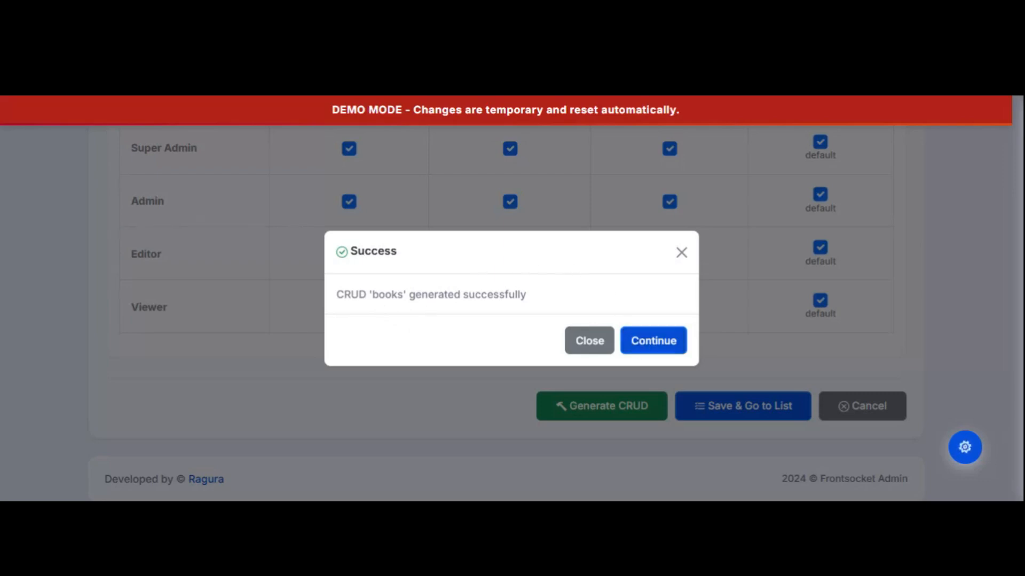
left_click(657, 345)
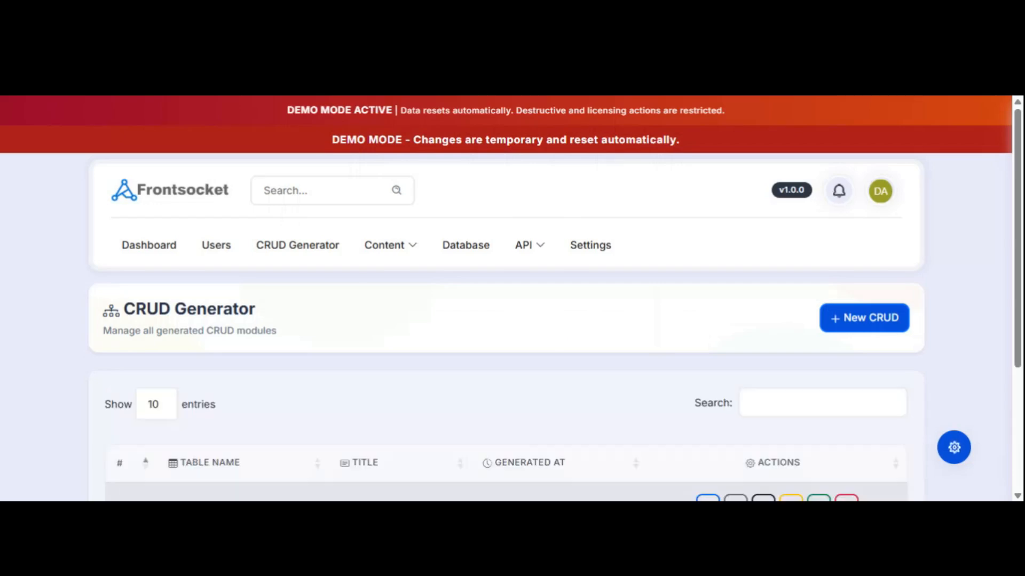
scroll(569, 334, "down", 3)
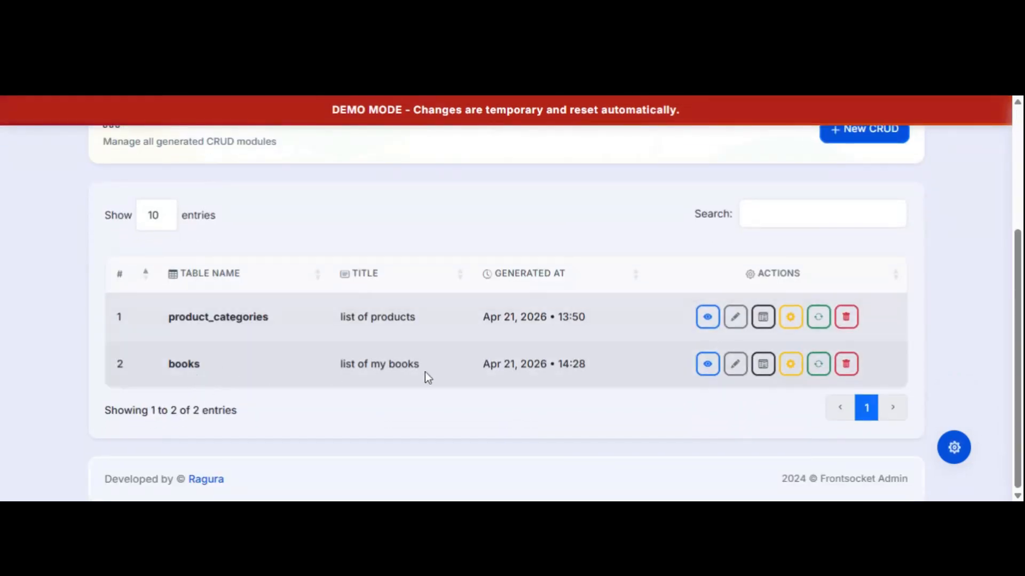
left_click(699, 368)
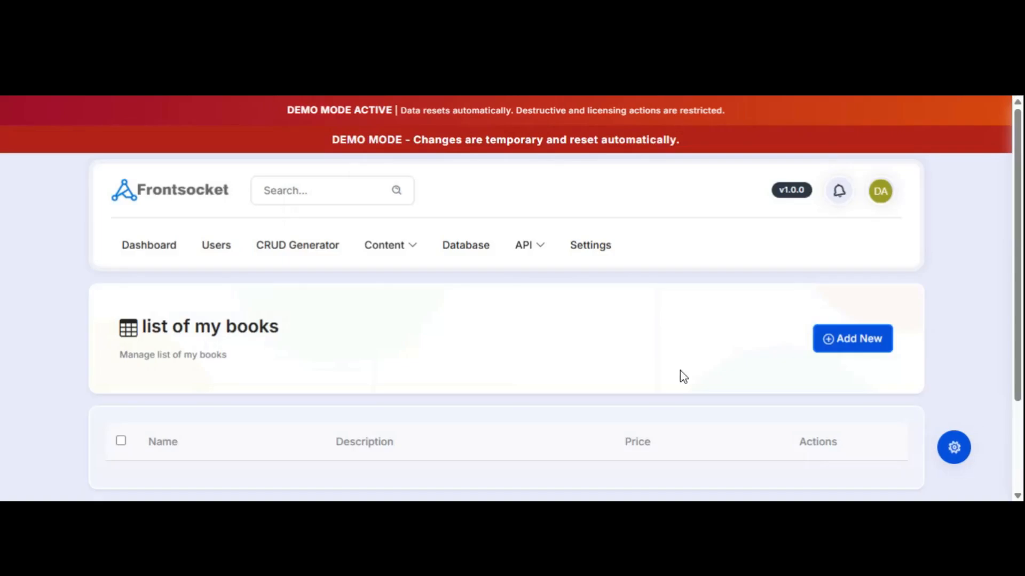
scroll(505, 316, "down", 3)
scroll(480, 277, "up", 3)
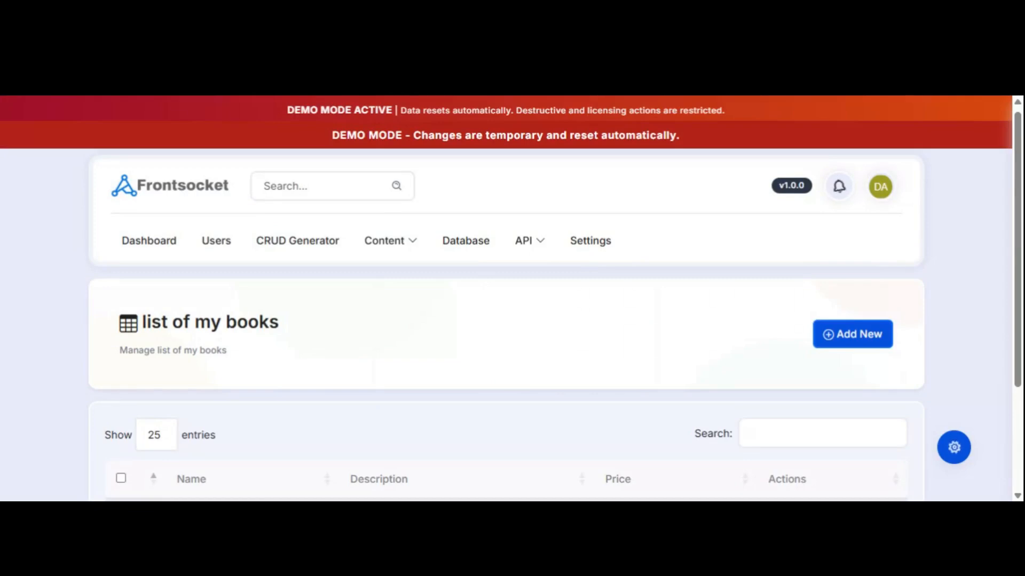
left_click(832, 334)
scroll(510, 348, "down", 4)
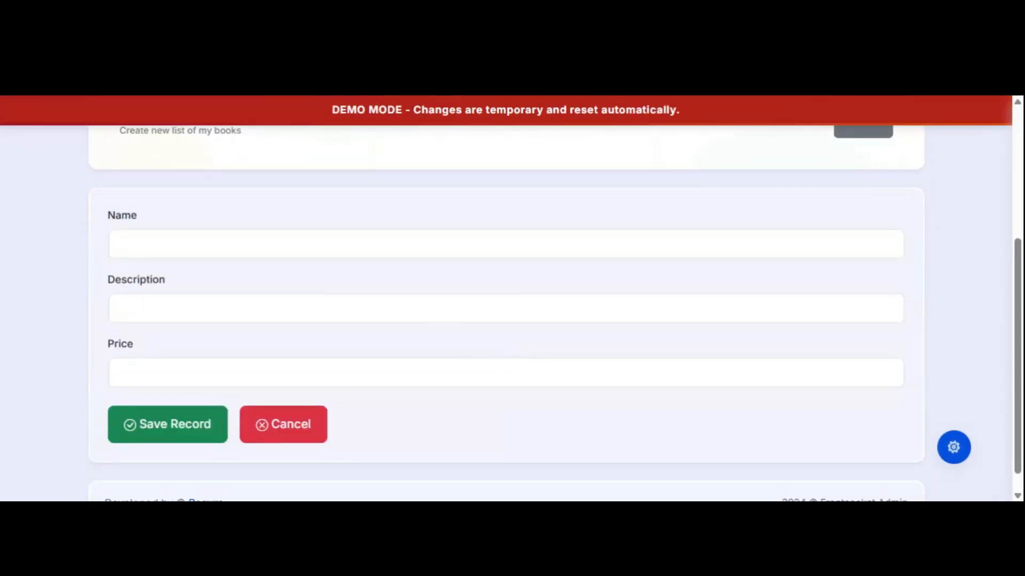
Enter a book named 'reach dad poor dad', described 'a nice book', priced 56, and save it.
left_click(506, 244)
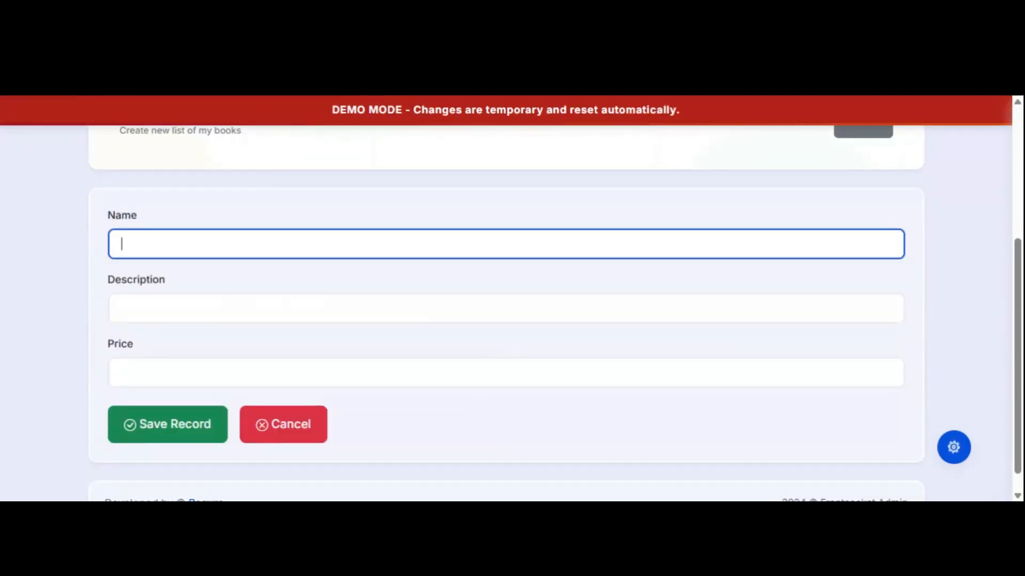
type("reach dad poor")
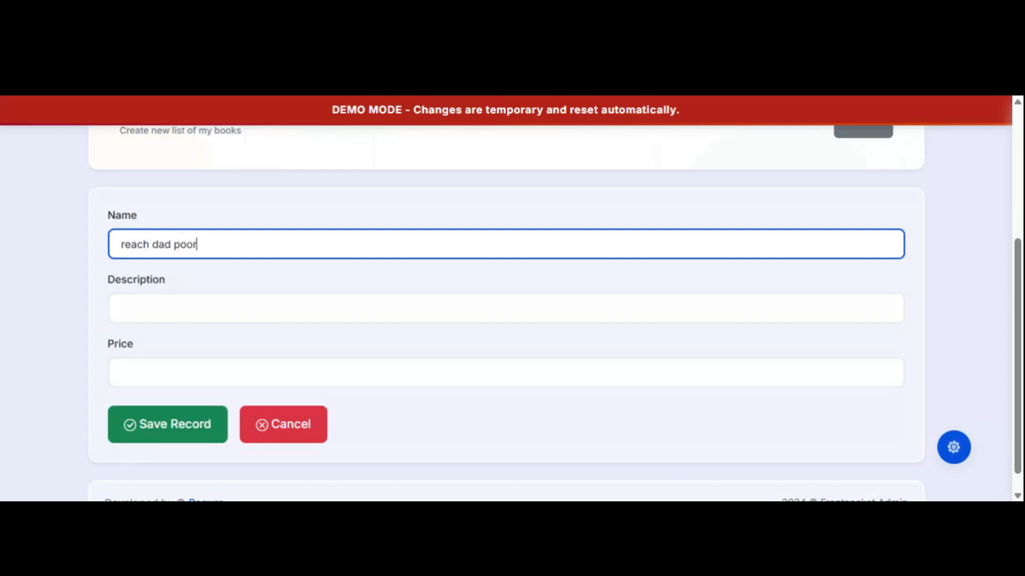
type(" dad")
left_click(188, 308)
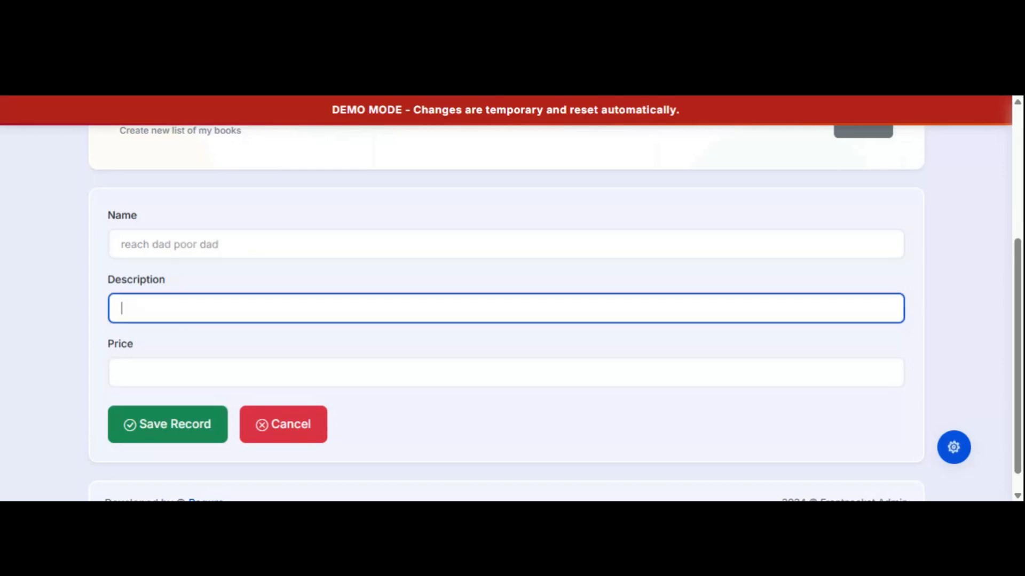
type("a nice book")
left_click(145, 363)
type("56")
left_click(179, 406)
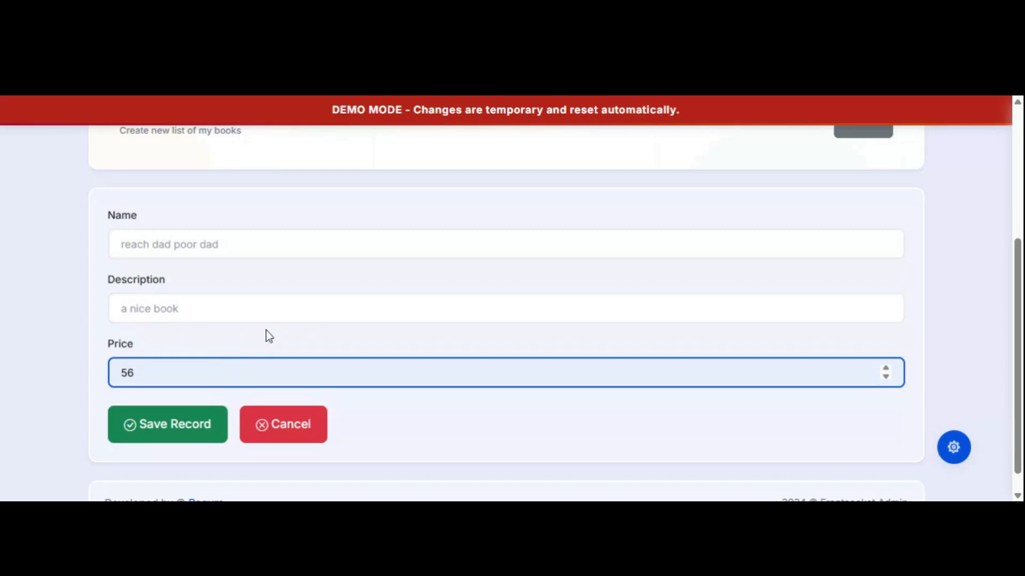
scroll(267, 197, "up", 5)
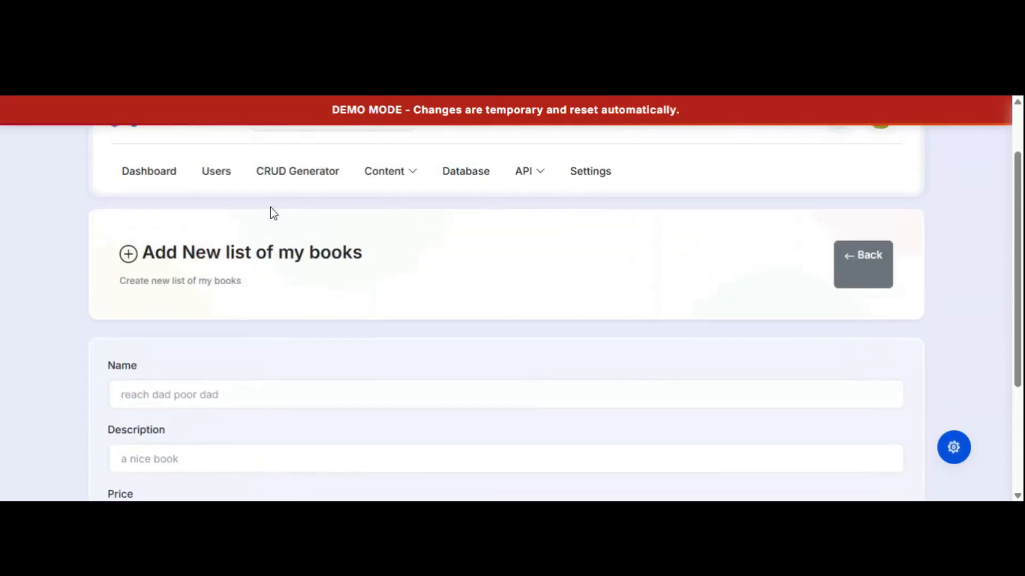
scroll(343, 258, "down", 5)
left_click(176, 401)
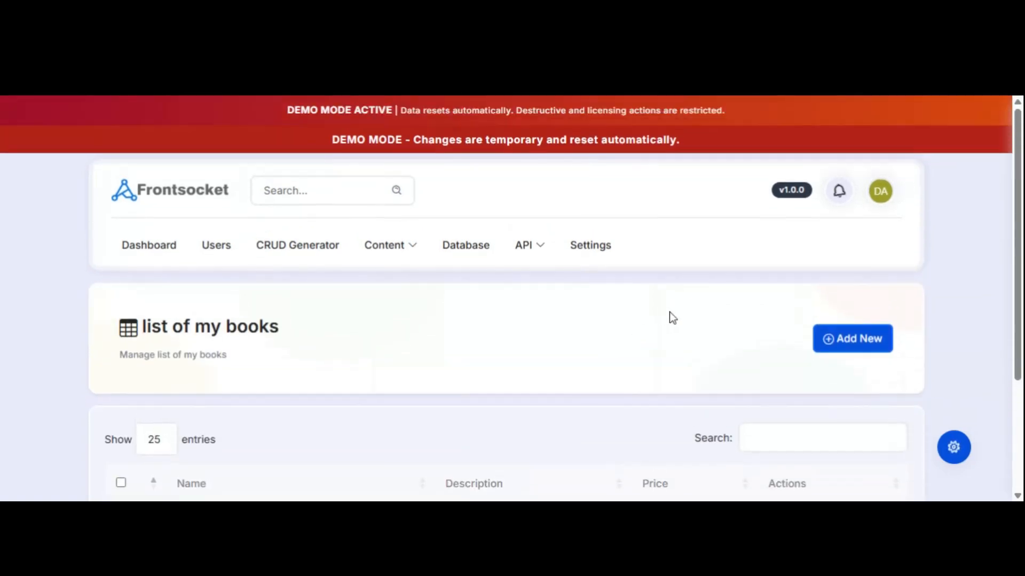
scroll(887, 300, "down", 2)
scroll(979, 313, "down", 2)
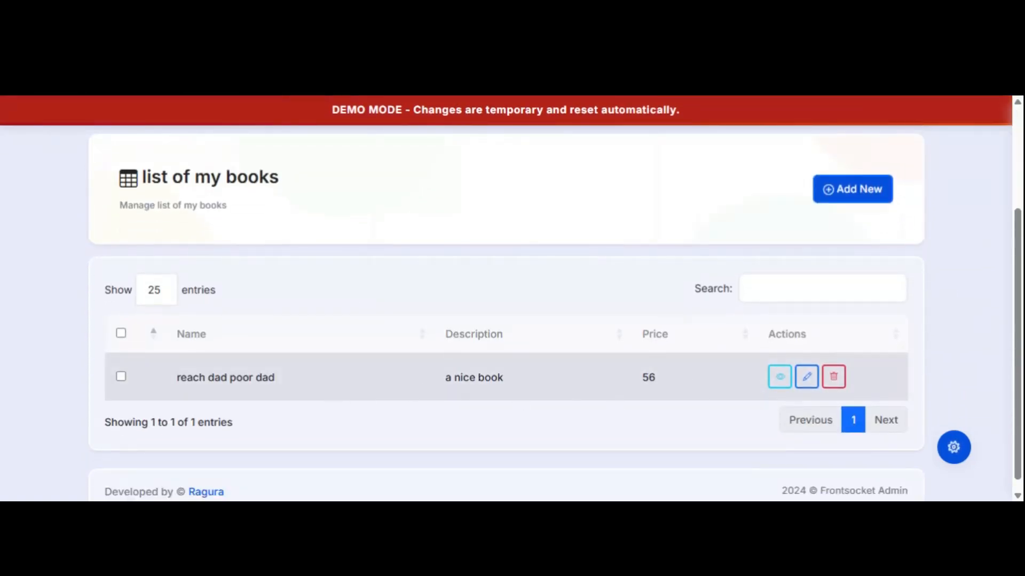
Add a second book 'psychology of money', described 'a nice book', priced 45, and save it.
left_click(837, 194)
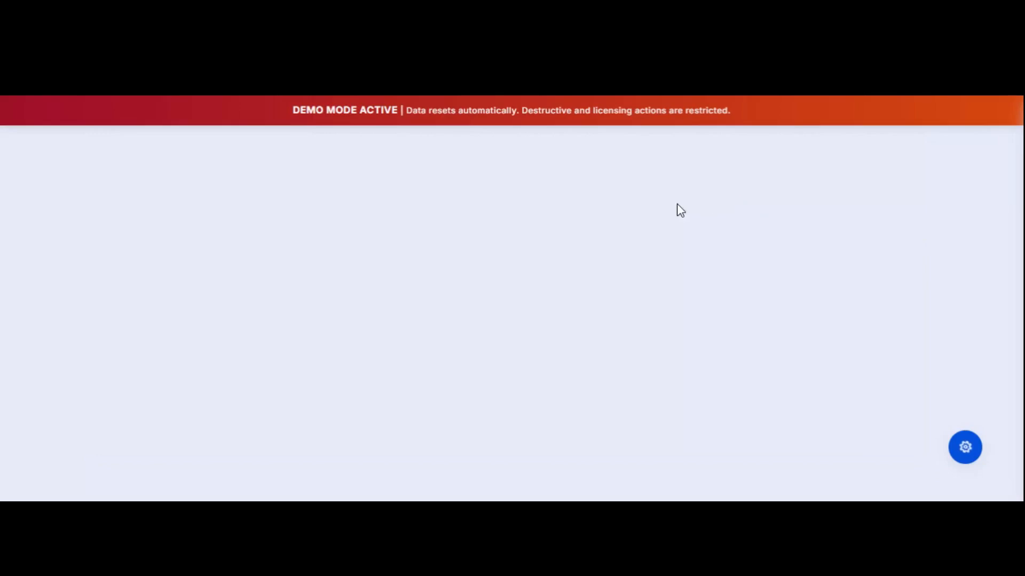
scroll(387, 342, "down", 4)
left_click(148, 243)
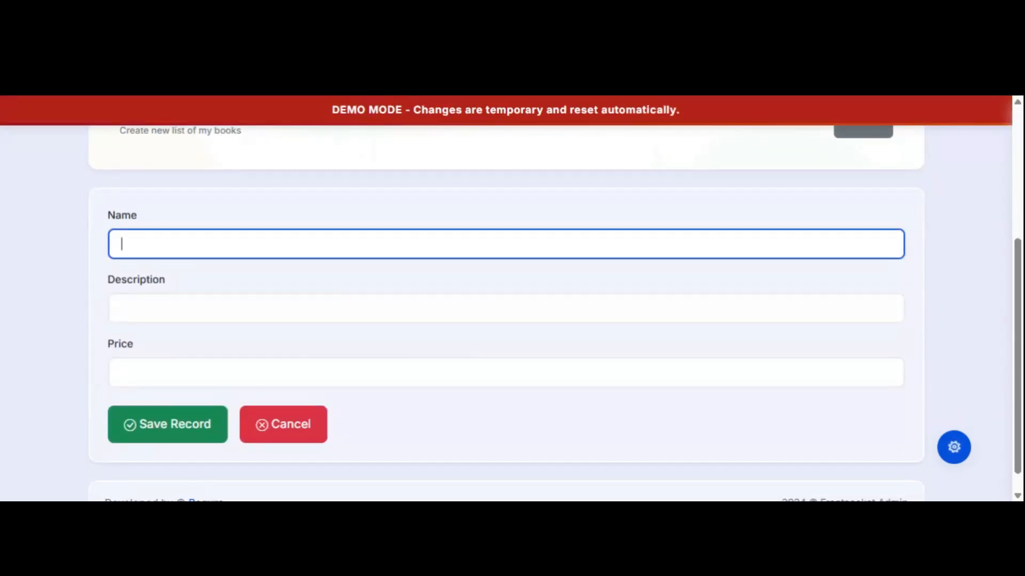
type("psychology of ")
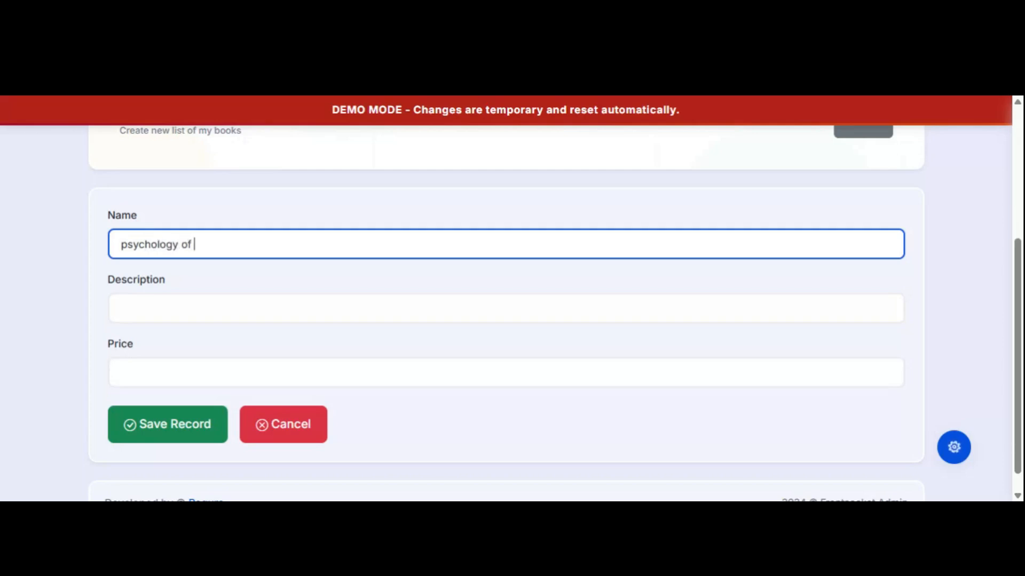
type("money")
key("Tab")
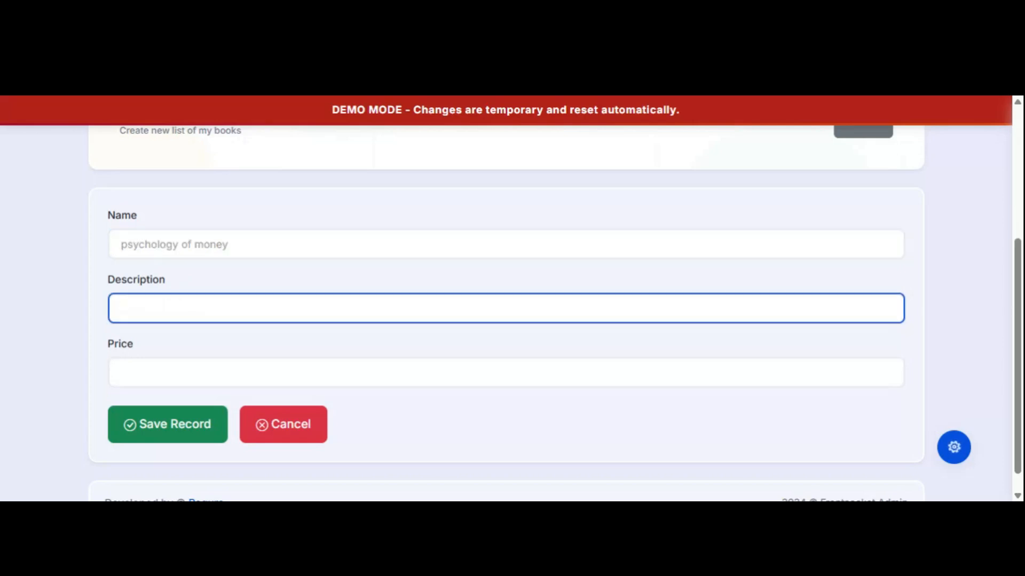
type("a nice book")
key("Tab")
type("45")
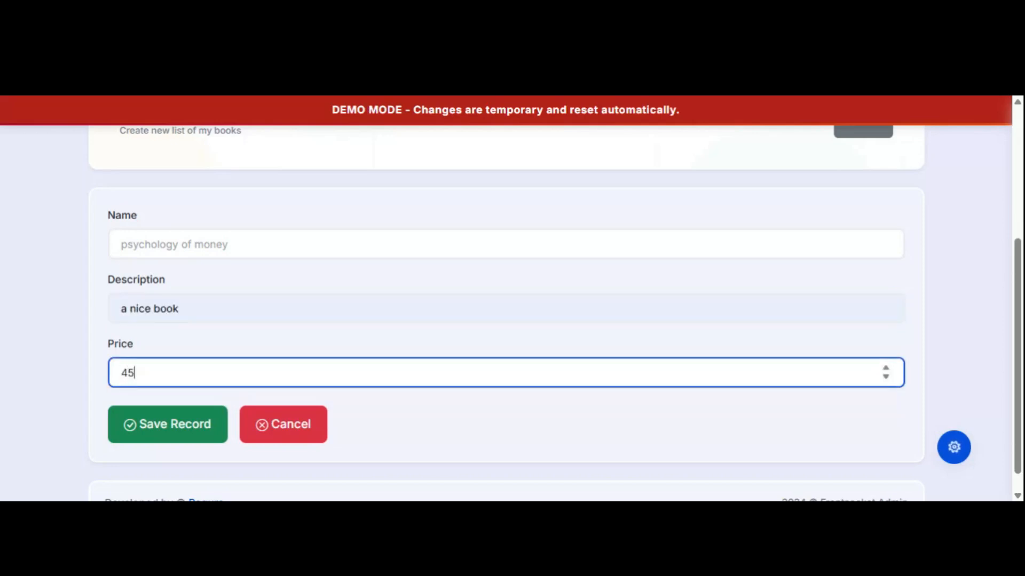
left_click(164, 422)
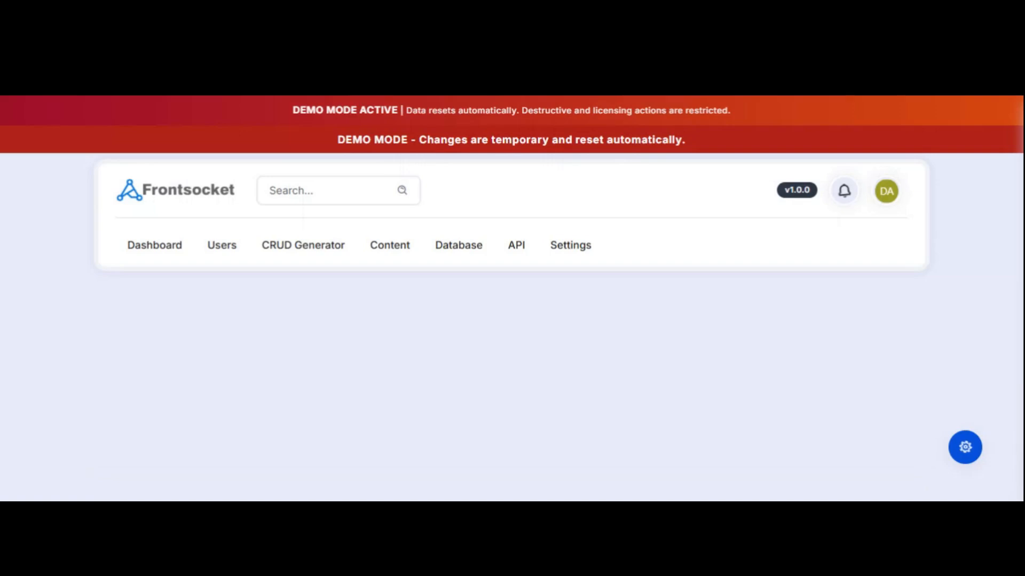
View the details of book record 1, 'reach dad poor dad', priced 56.
scroll(461, 339, "down", 4)
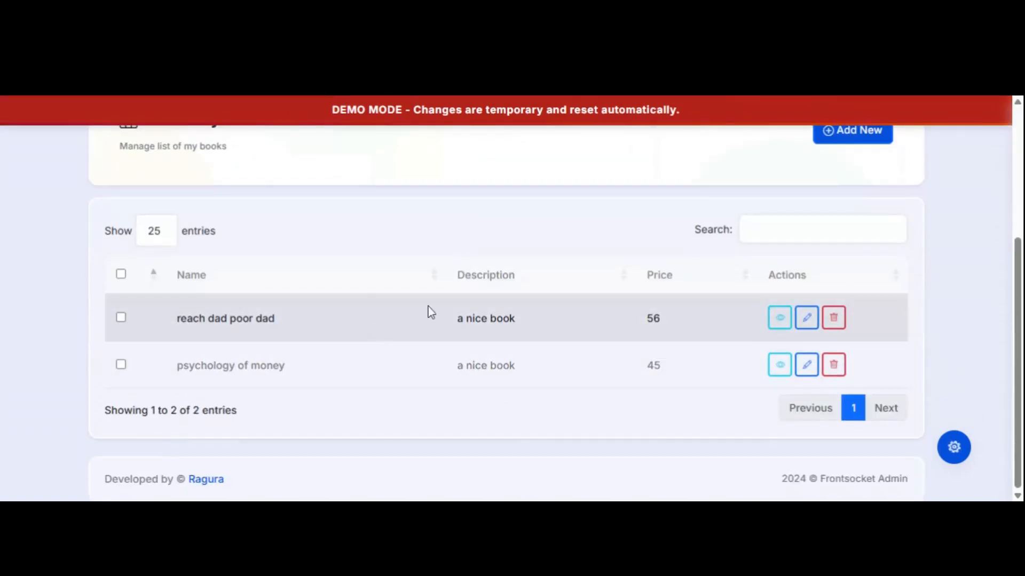
scroll(693, 261, "up", 4)
scroll(692, 261, "down", 3)
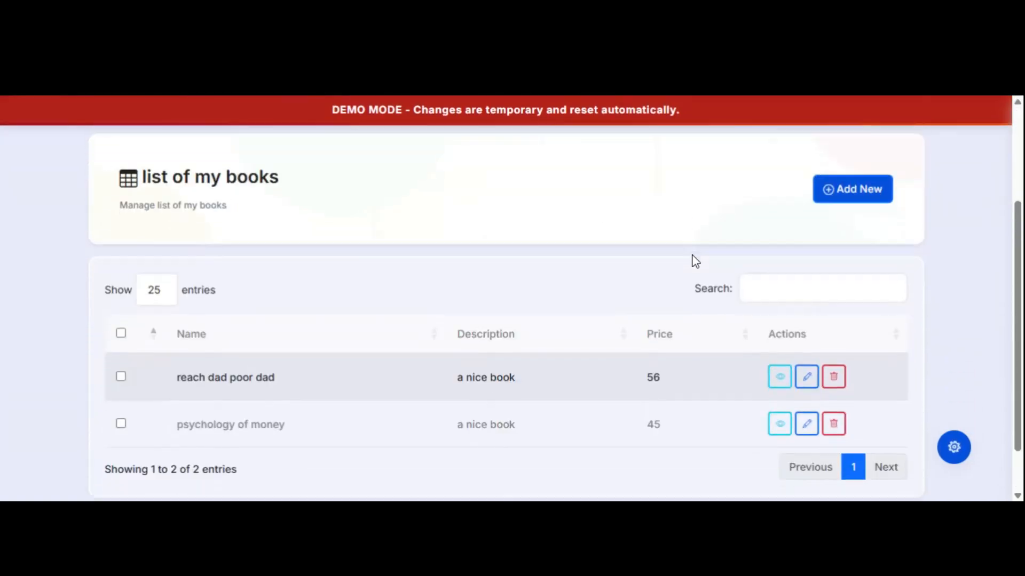
scroll(373, 294, "up", 1)
scroll(363, 292, "down", 2)
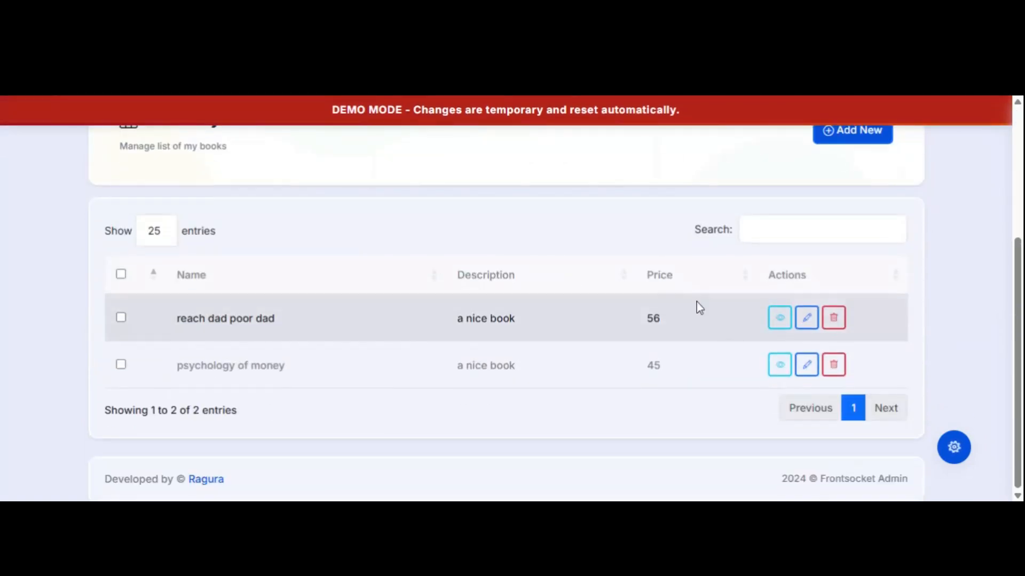
left_click(778, 323)
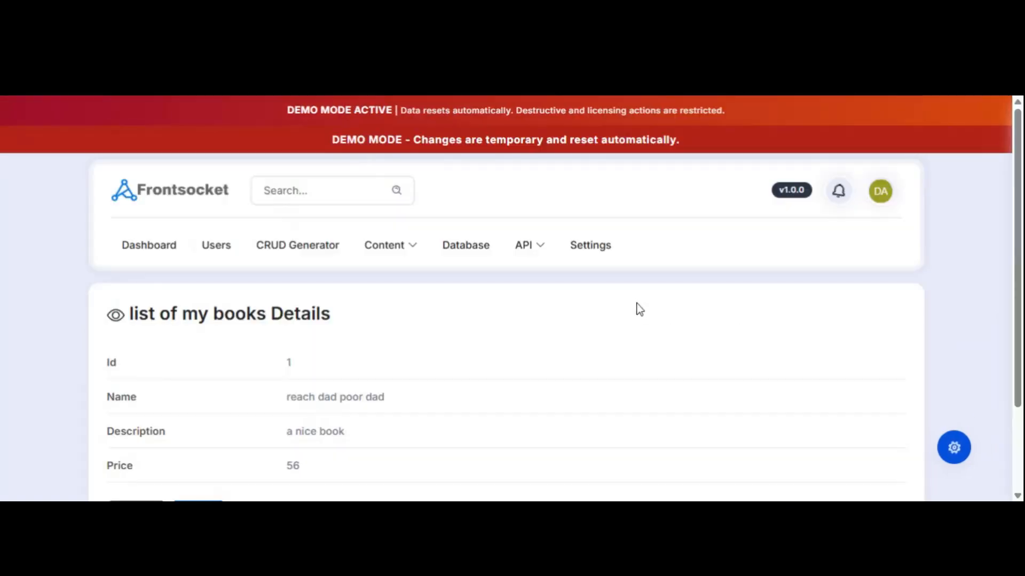
scroll(290, 304, "down", 1)
scroll(290, 304, "up", 2)
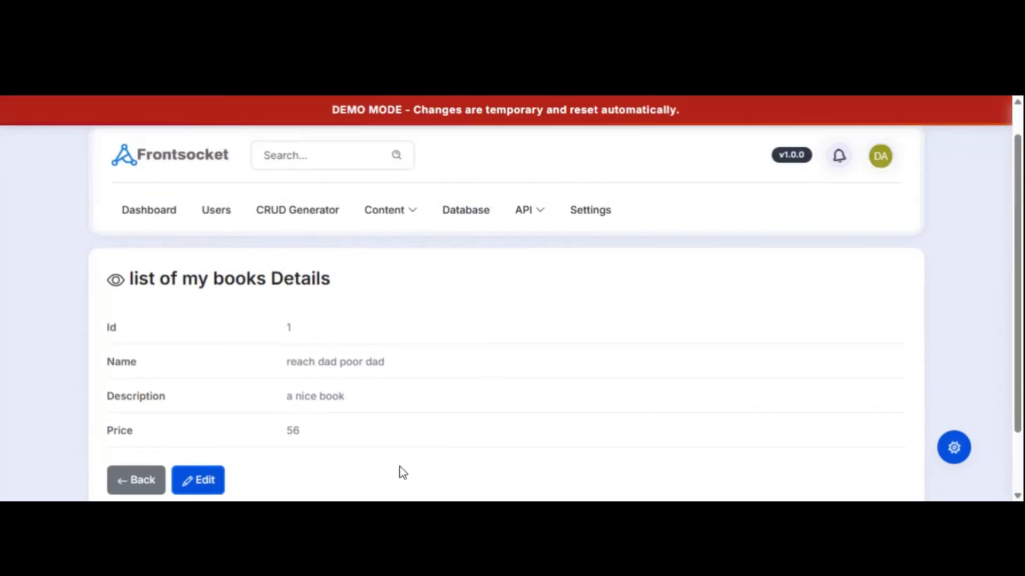
Edit the first book and append 'review' to its name.
left_click(206, 482)
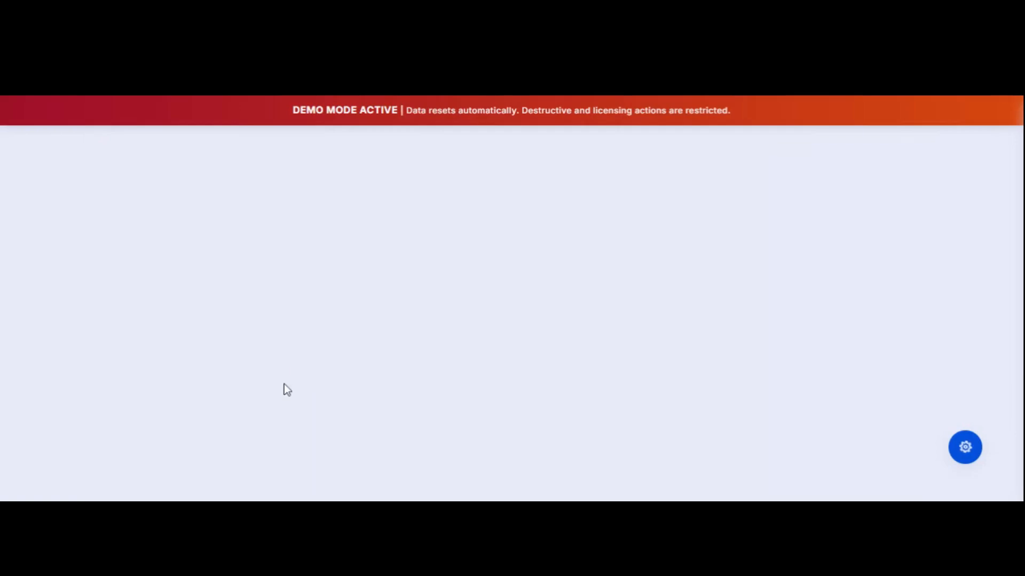
scroll(358, 338, "down", 4)
left_click(218, 224)
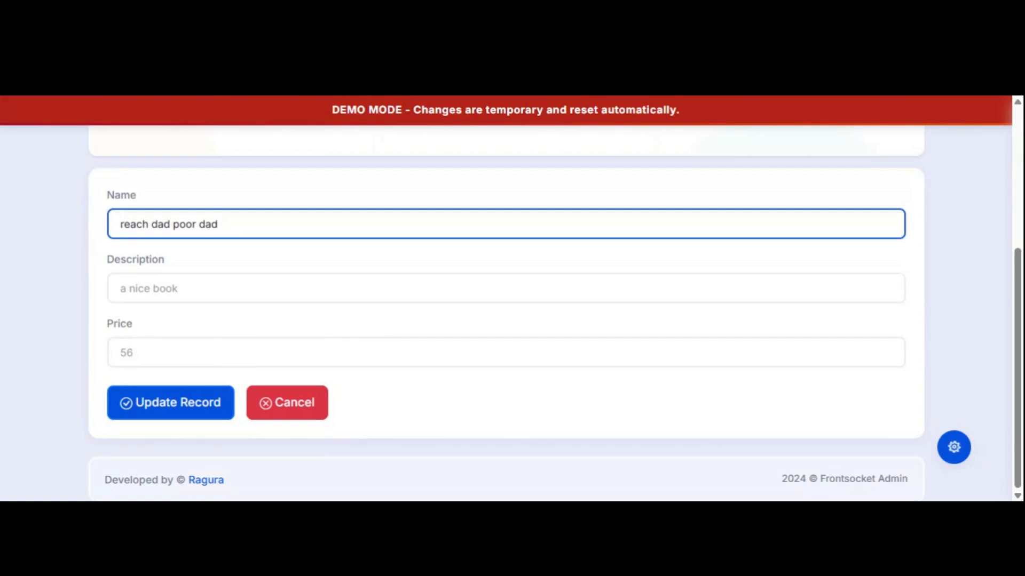
type("rev")
type("is")
type("ew")
Change the book's price from 56 to 89 and update the record.
left_click(133, 353)
key("BackSpace")
type("89")
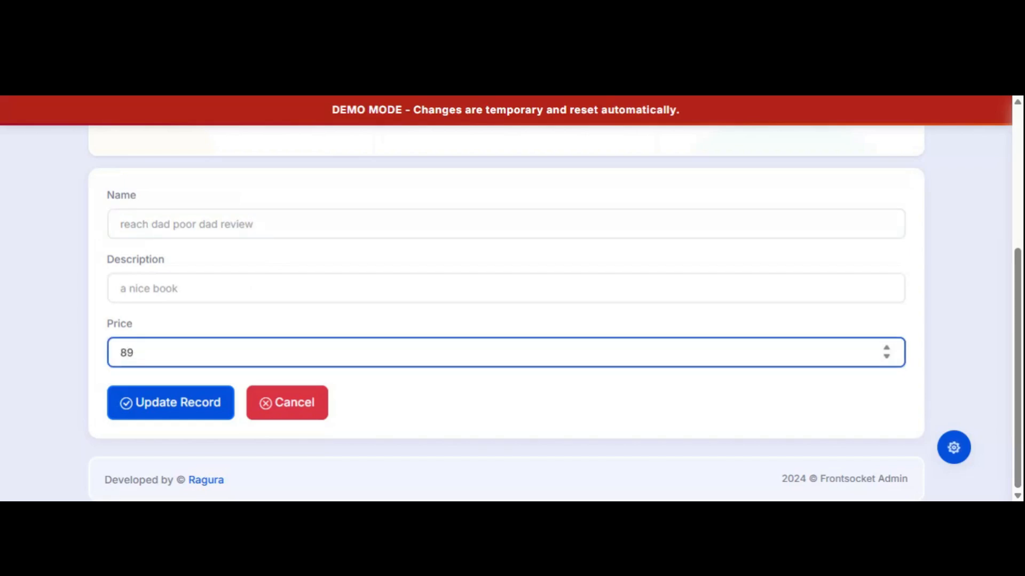
left_click(155, 402)
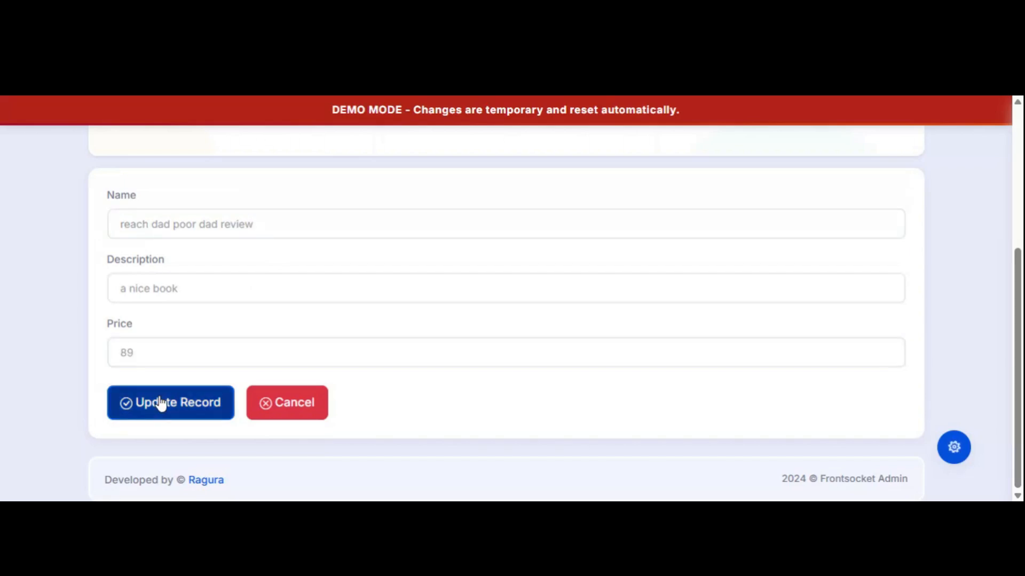
scroll(419, 337, "down", 4)
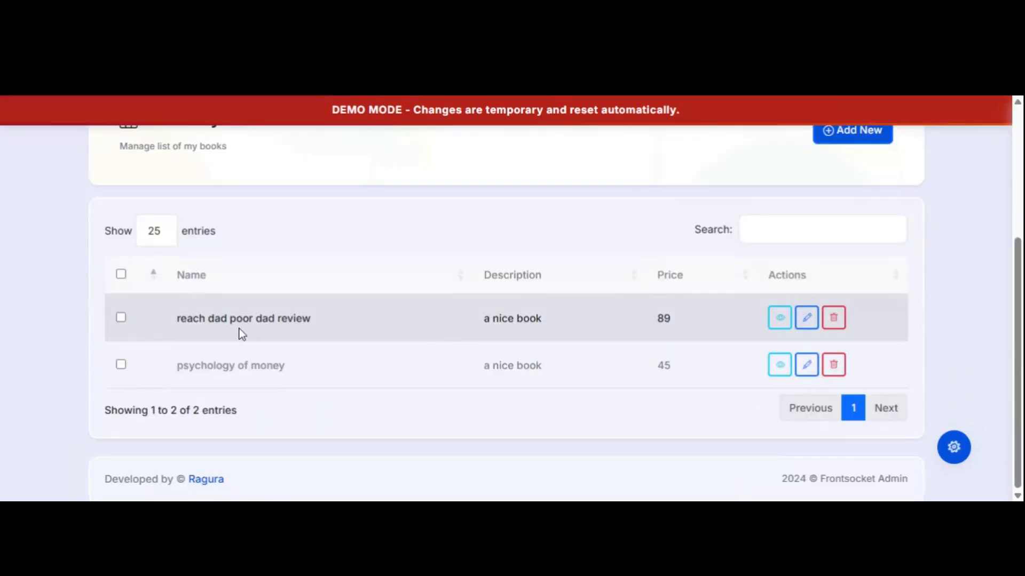
scroll(692, 324, "up", 3)
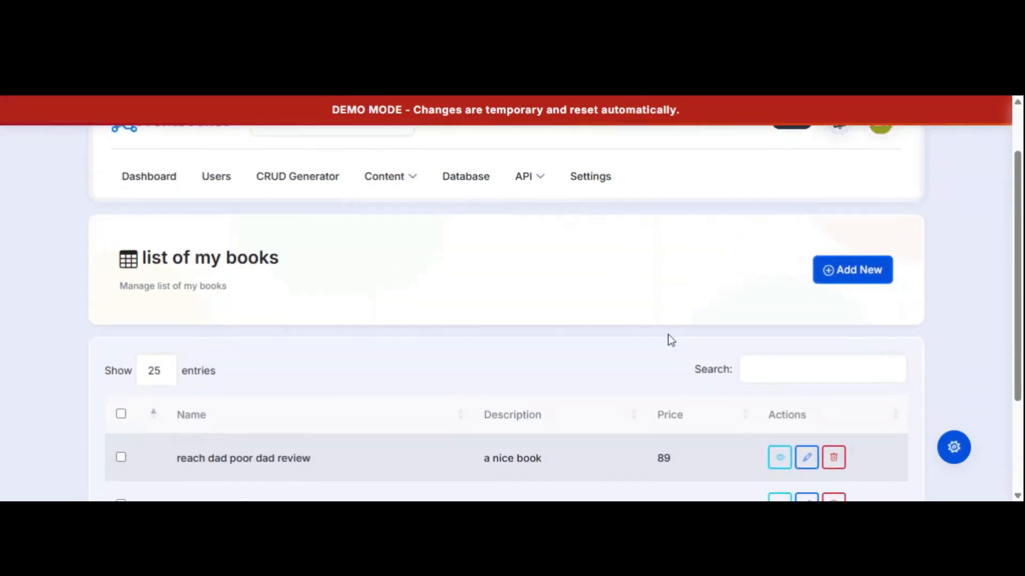
scroll(640, 342, "down", 1)
scroll(619, 347, "up", 3)
scroll(618, 355, "down", 4)
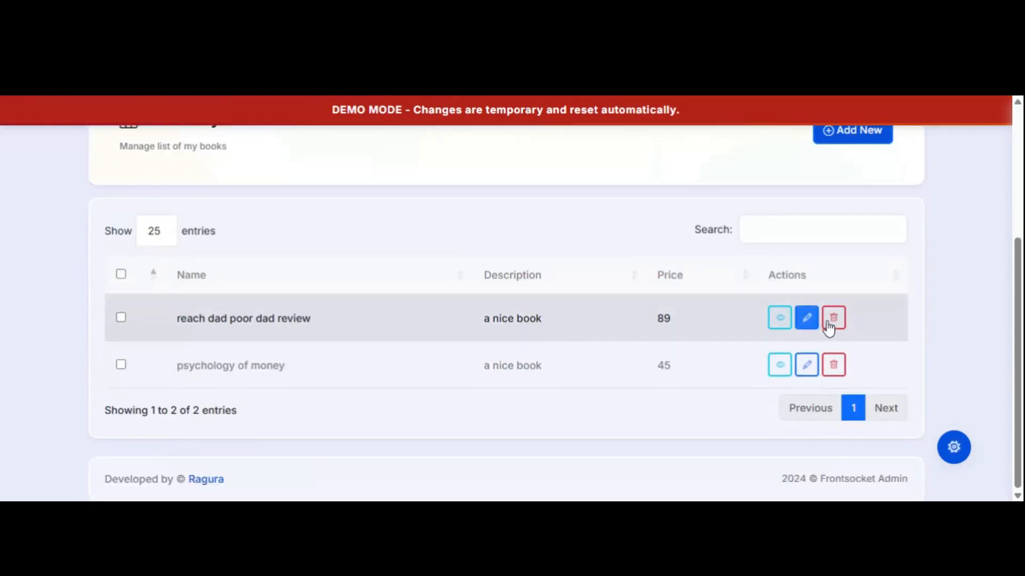
scroll(533, 333, "up", 1)
scroll(409, 328, "up", 2)
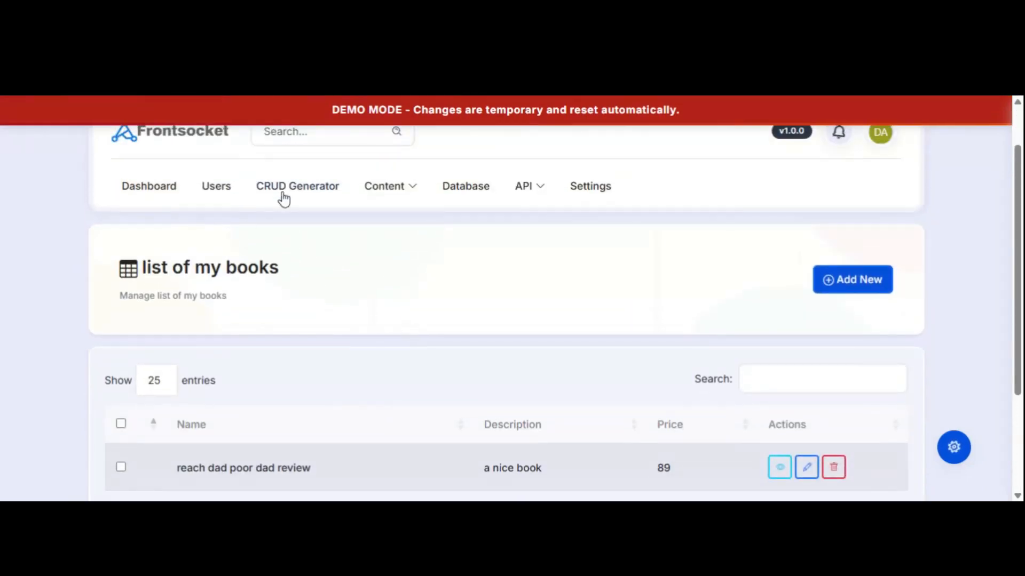
Go to the CRUD Generator page and review the generated product_categories and books modules.
left_click(286, 191)
scroll(467, 330, "down", 2)
scroll(462, 373, "up", 2)
scroll(536, 420, "down", 3)
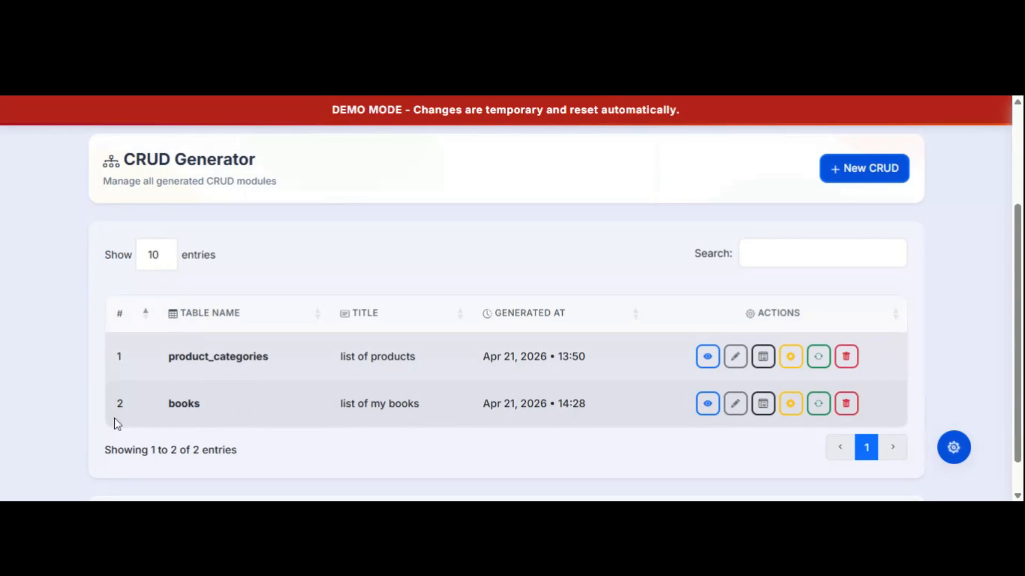
left_click_drag(168, 405, 227, 406)
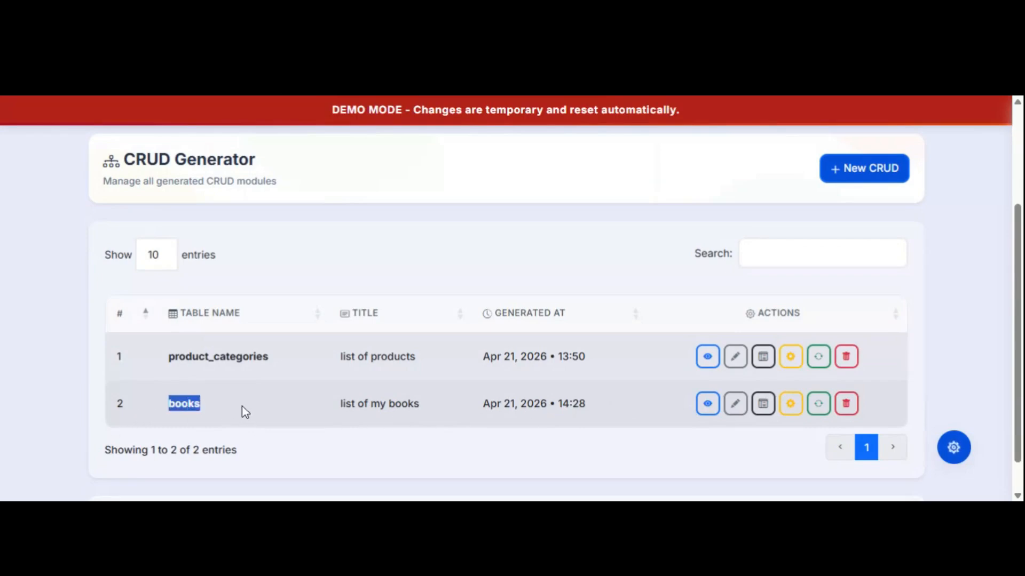
left_click(377, 405)
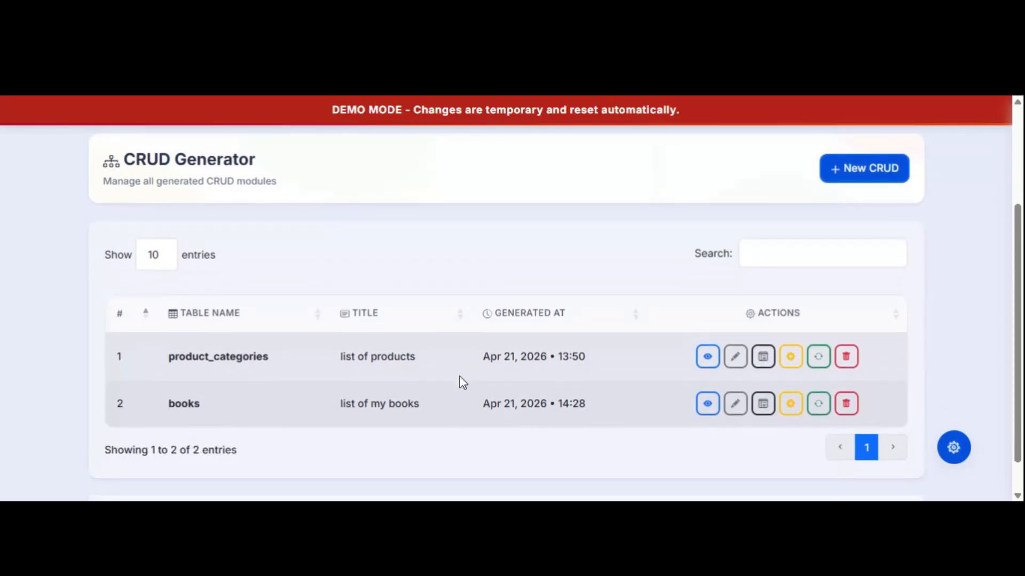
scroll(454, 384, "up", 3)
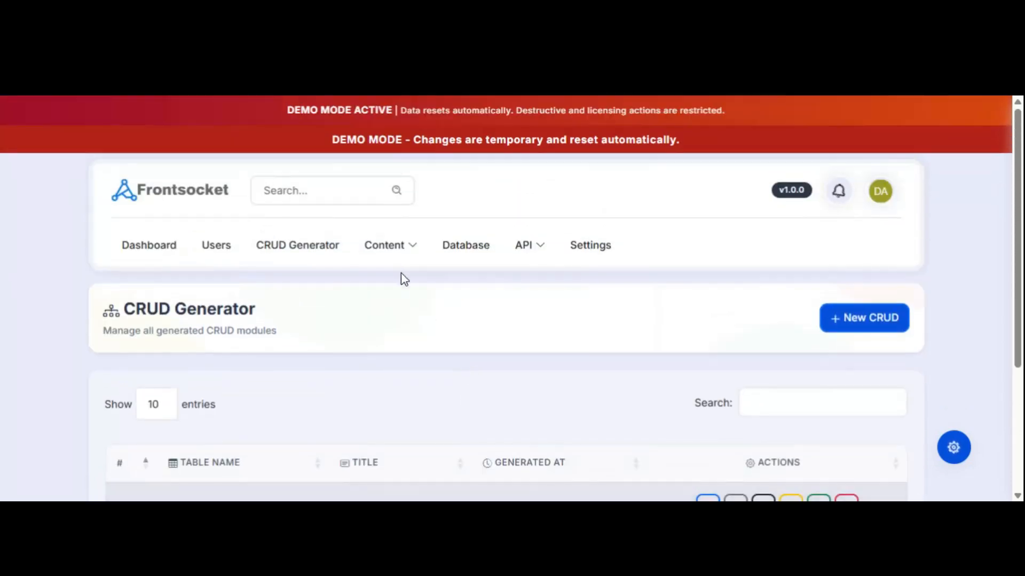
left_click(408, 256)
scroll(592, 374, "down", 3)
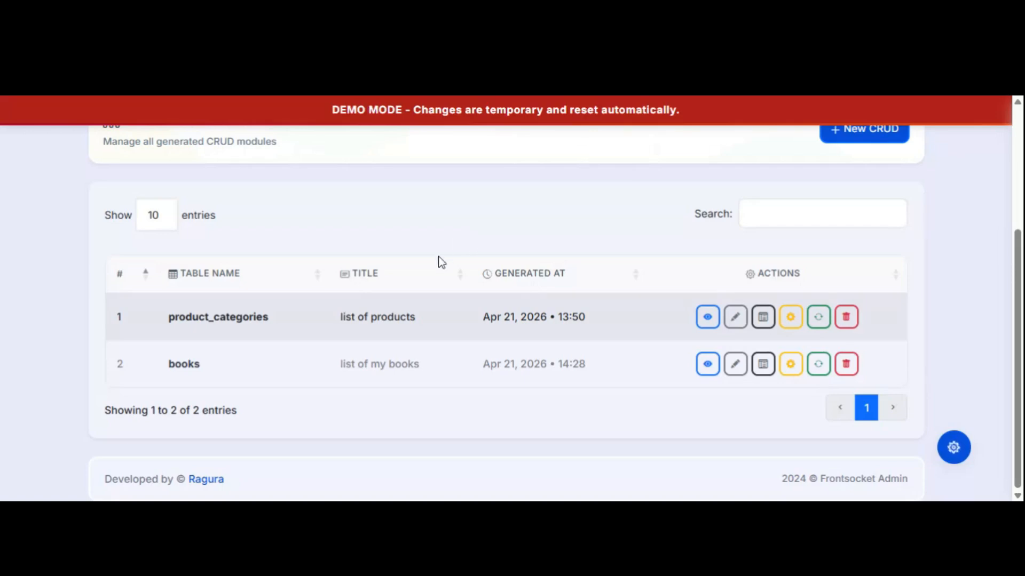
scroll(443, 259, "up", 4)
From Content > Posts, start a new post and place the cursor in its empty Title field.
left_click(393, 250)
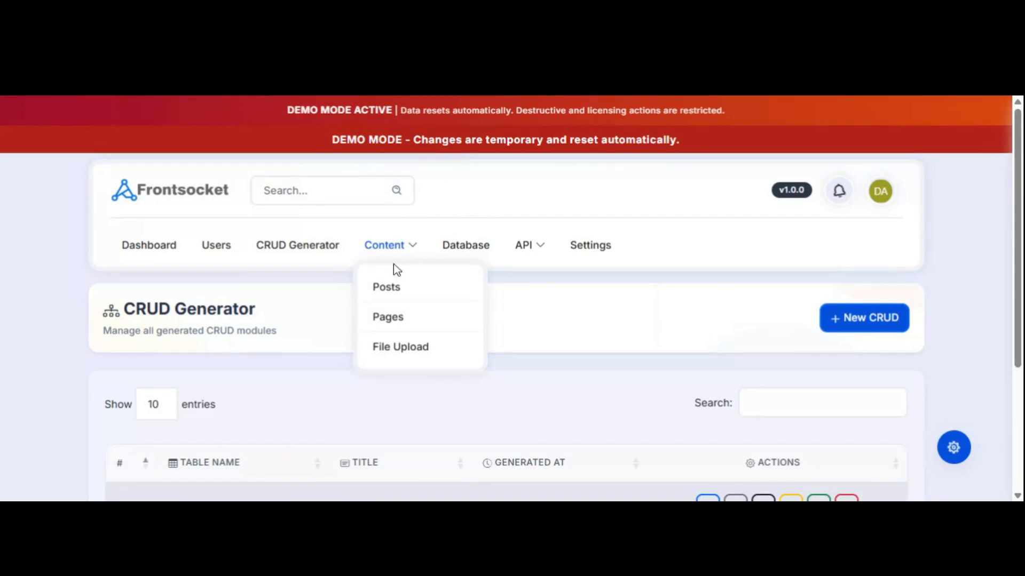
left_click(397, 295)
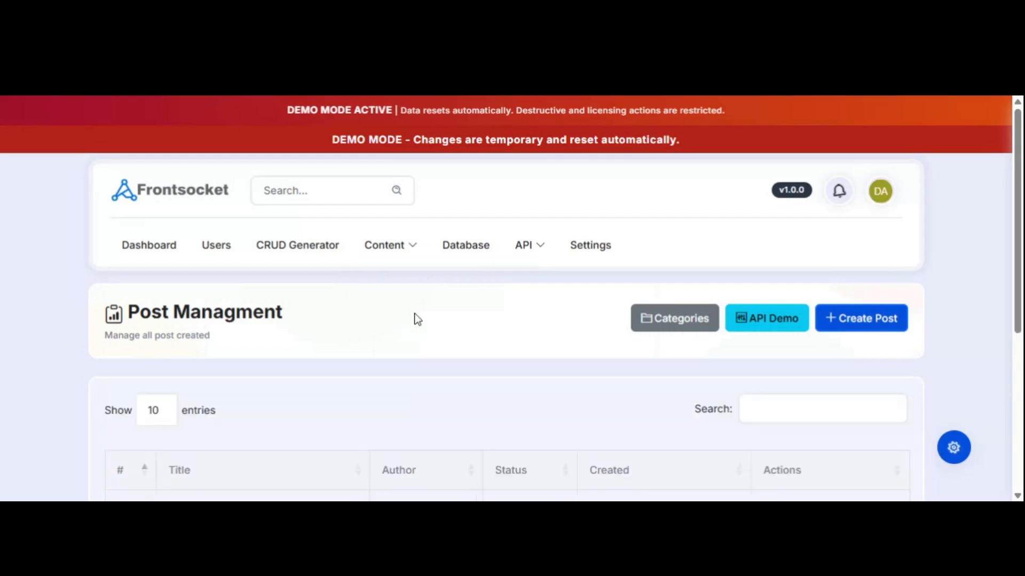
scroll(414, 318, "down", 3)
scroll(414, 316, "down", 2)
scroll(414, 315, "up", 4)
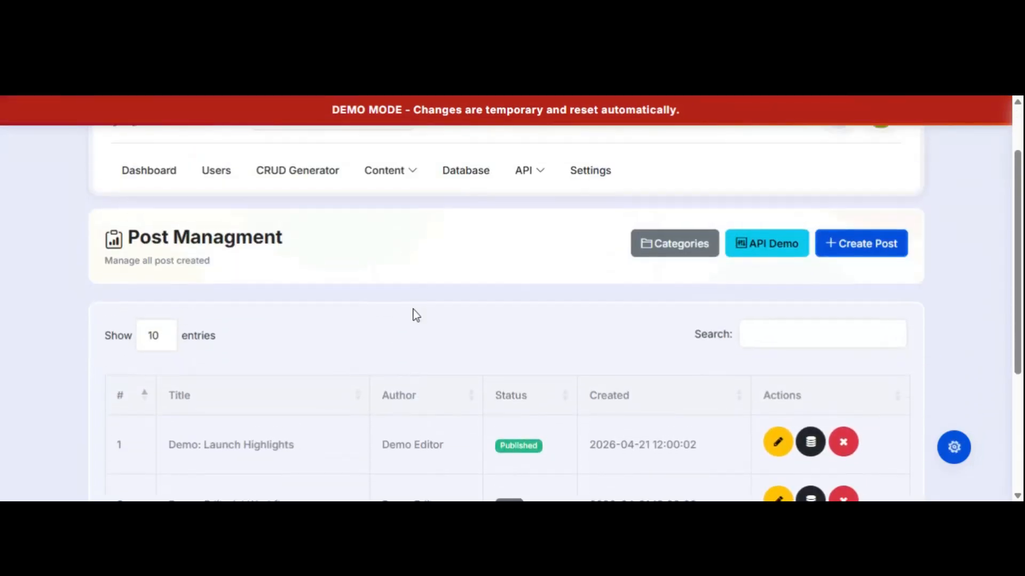
left_click(847, 249)
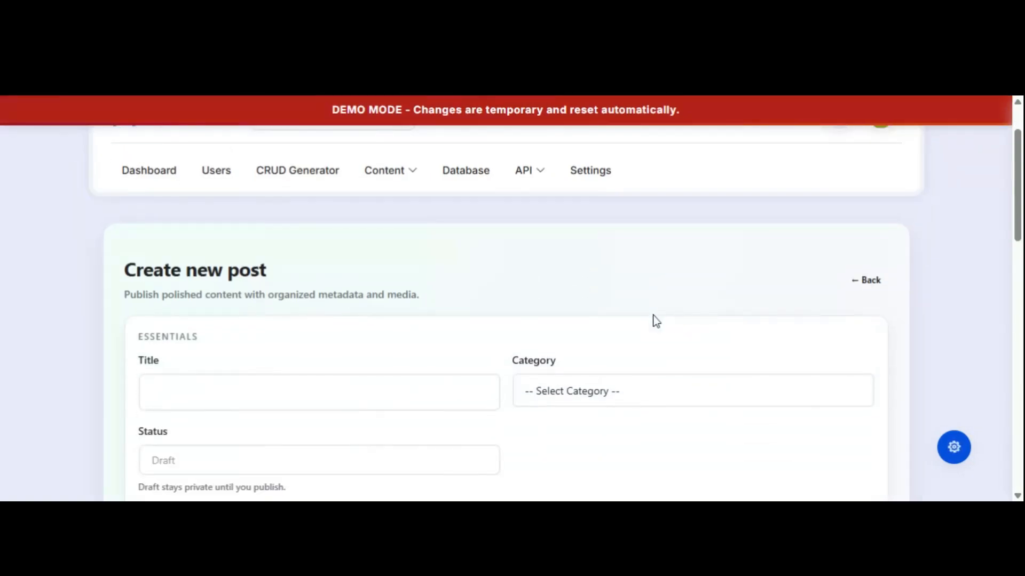
scroll(652, 314, "down", 1)
left_click(319, 318)
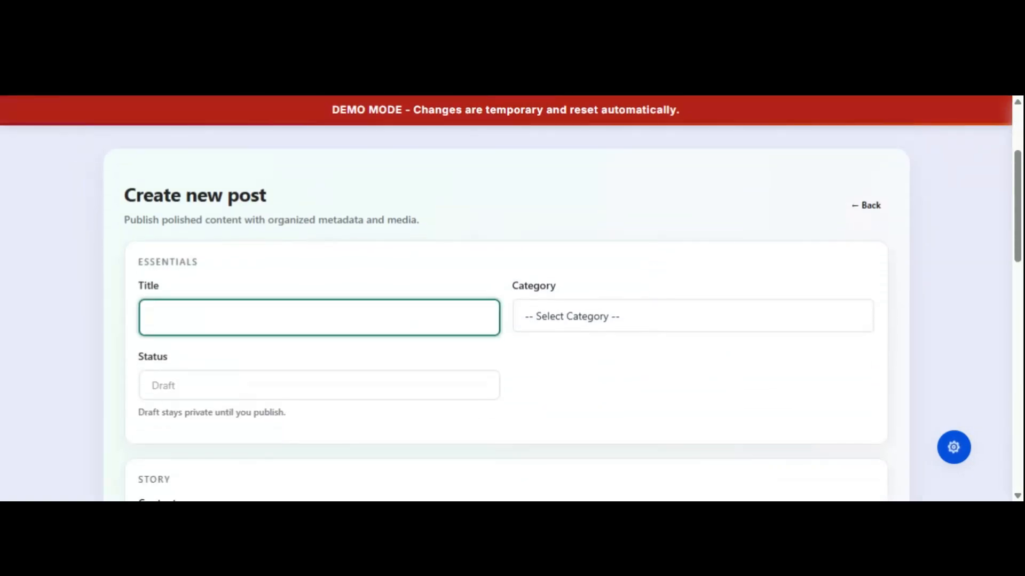
Type the post title '1 way to build website fast'.
type("1")
type("o")
key("BackSpace")
key("BackSpace")
type("way to b uild")
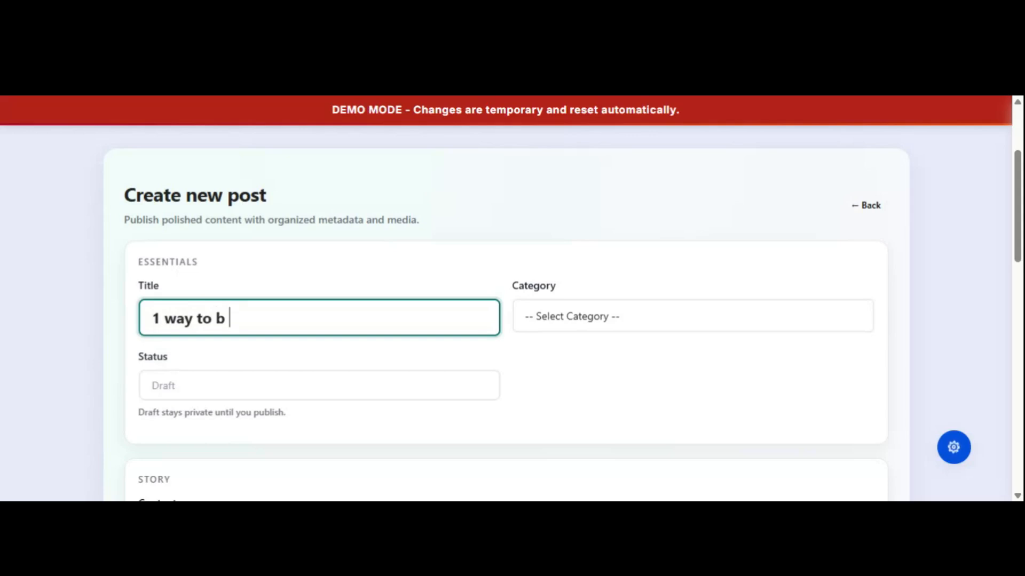
key("BackSpace")
key("BackSpace")
key("BackSpace")
key("BackSpace")
key("BackSpace")
type("uild website fast")
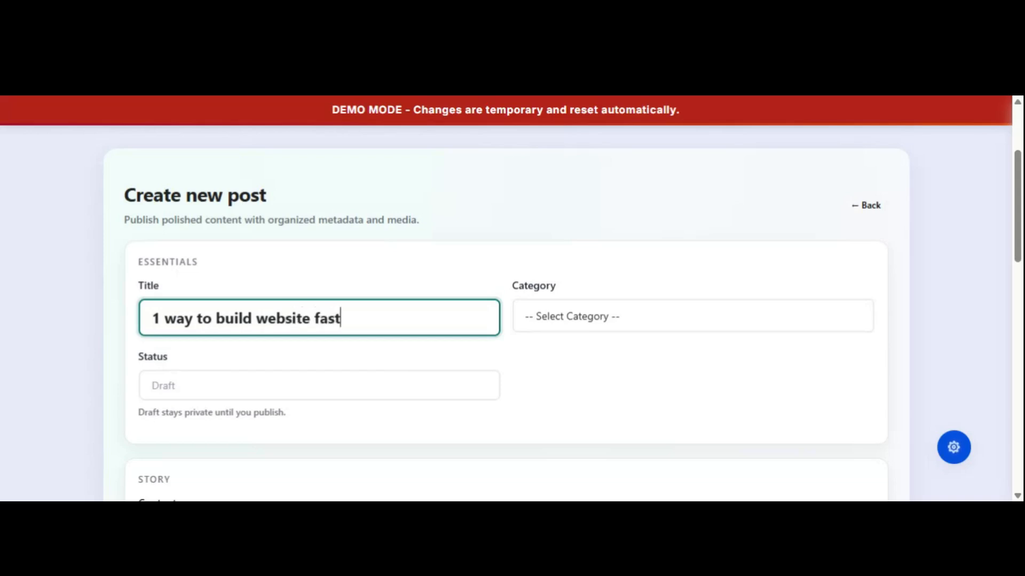
Set the post category to Demo Guides.
left_click(613, 327)
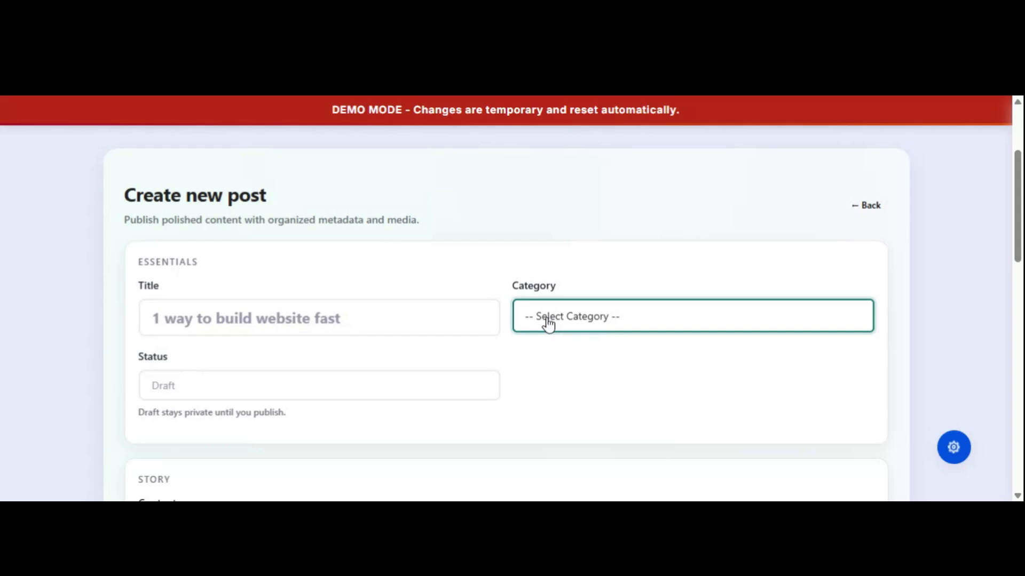
left_click(608, 273)
left_click(584, 327)
left_click(553, 368)
scroll(646, 273, "down", 1)
Try the Published and Scheduled statuses, then set Status back to Draft.
left_click(272, 311)
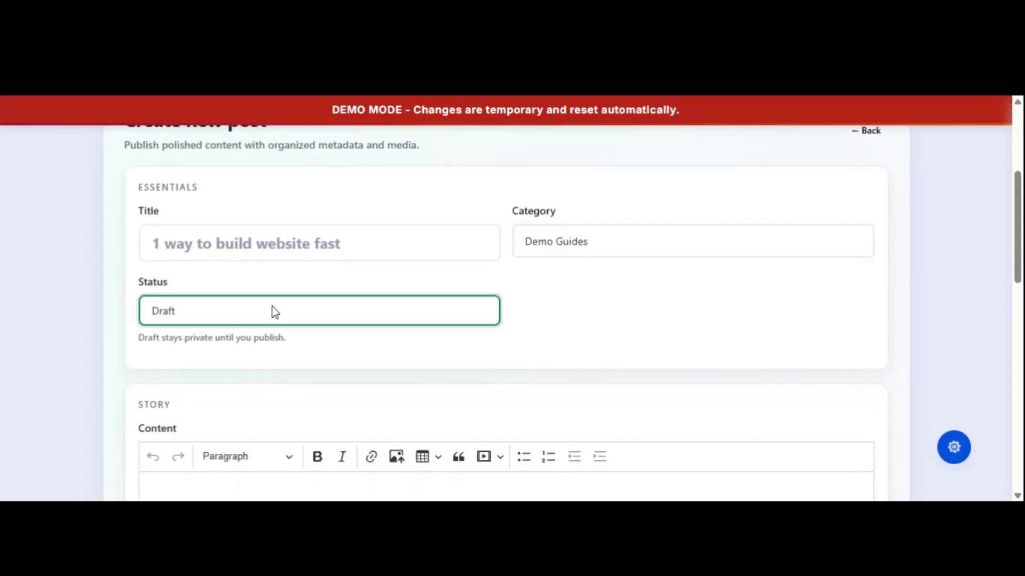
left_click(201, 328)
left_click(197, 368)
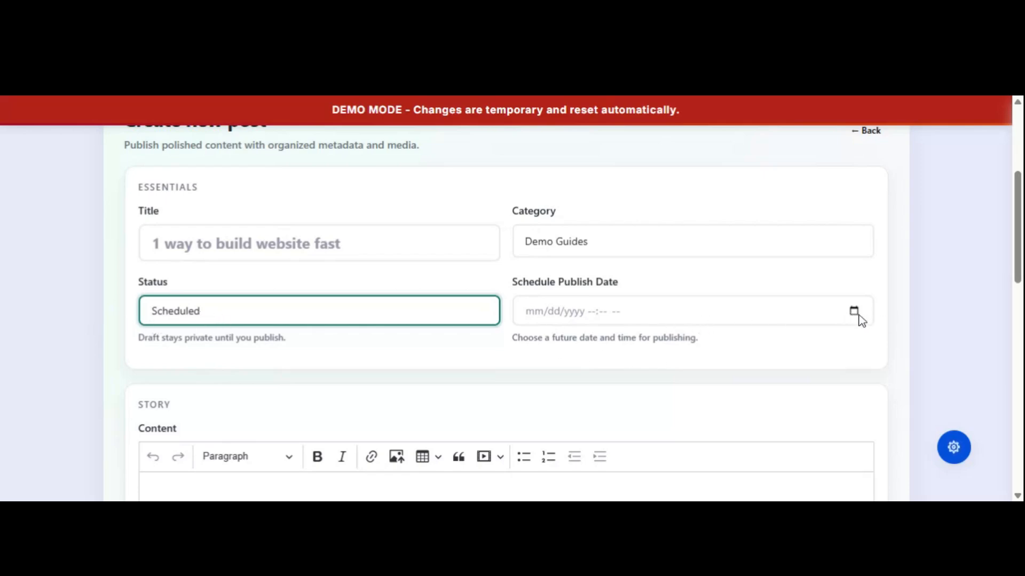
scroll(859, 320, "up", 1)
scroll(859, 319, "down", 3)
scroll(859, 319, "up", 1)
scroll(861, 318, "up", 2)
left_click(854, 386)
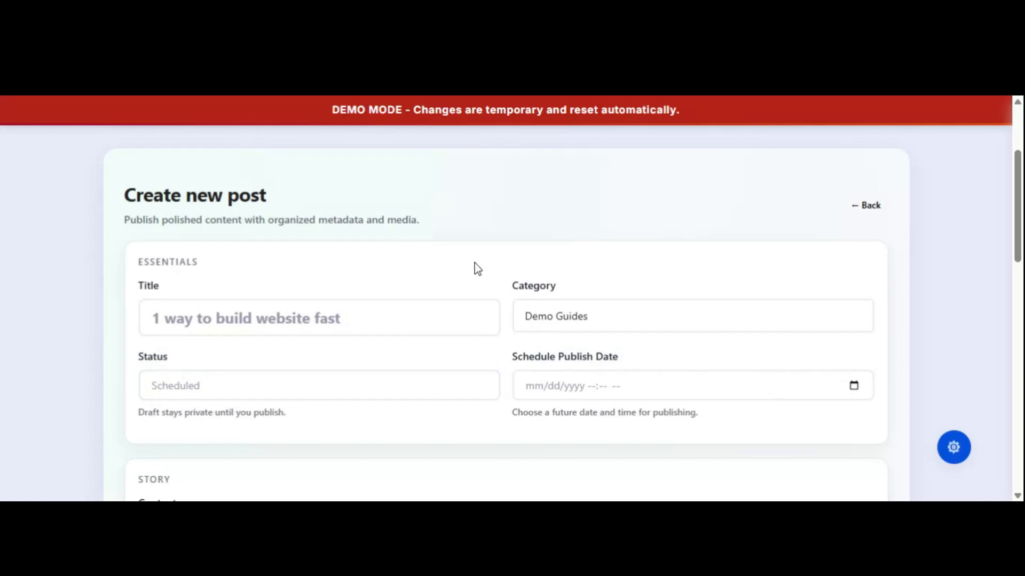
left_click(207, 387)
left_click(209, 403)
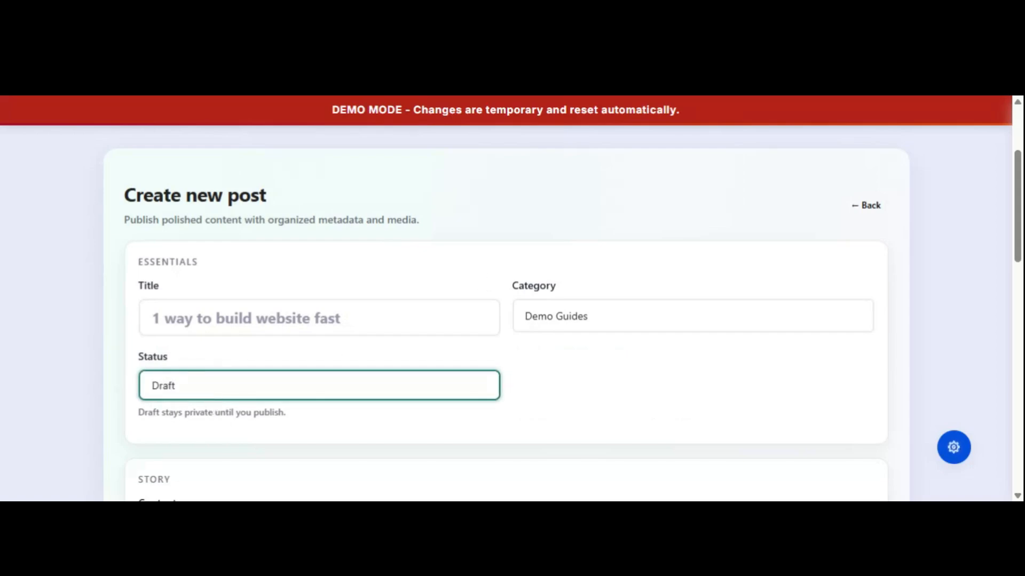
scroll(482, 361, "down", 5)
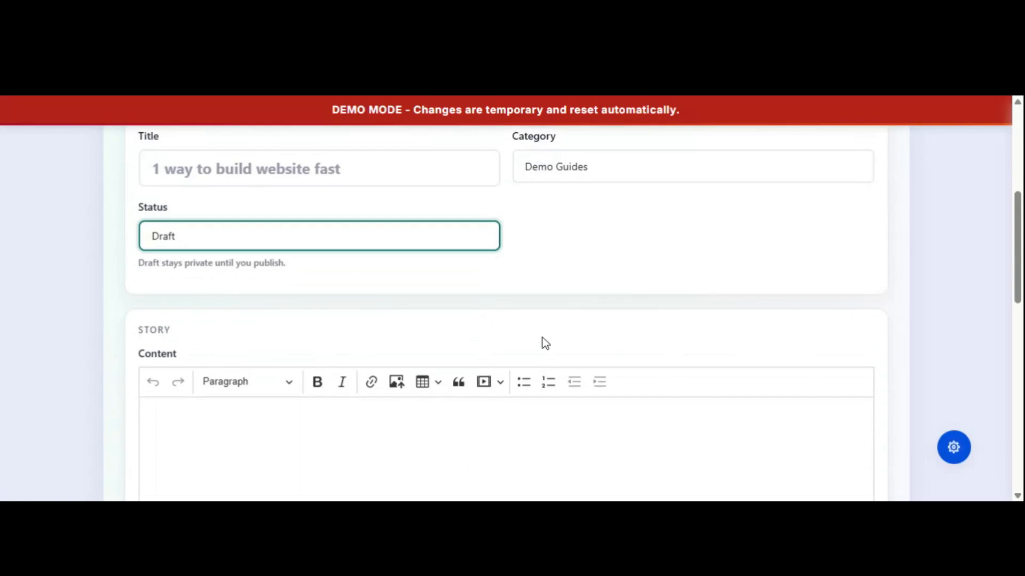
Type placeholder body text into the post's Content editor.
left_click(146, 266)
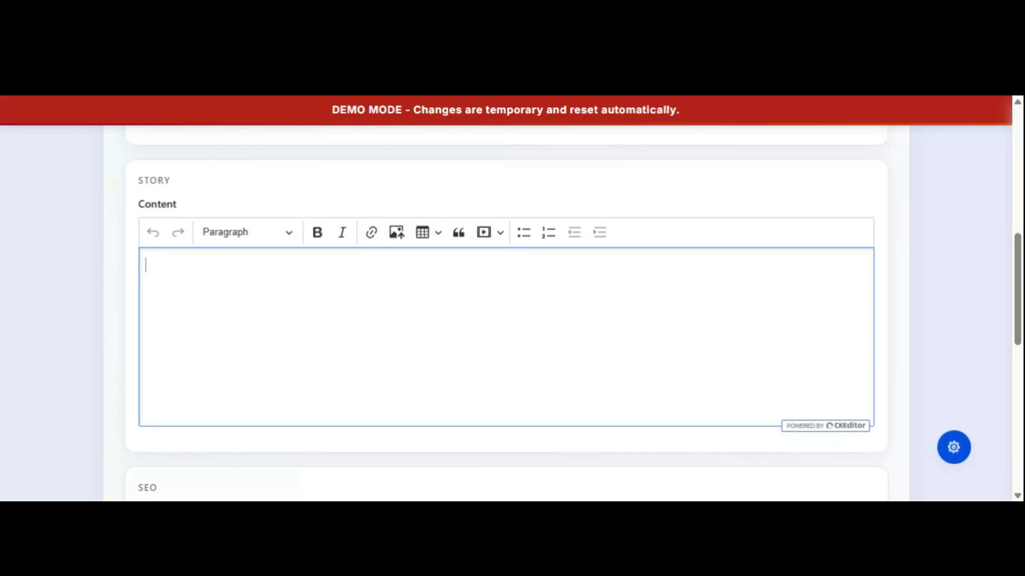
type("dytdy")
type("yu")
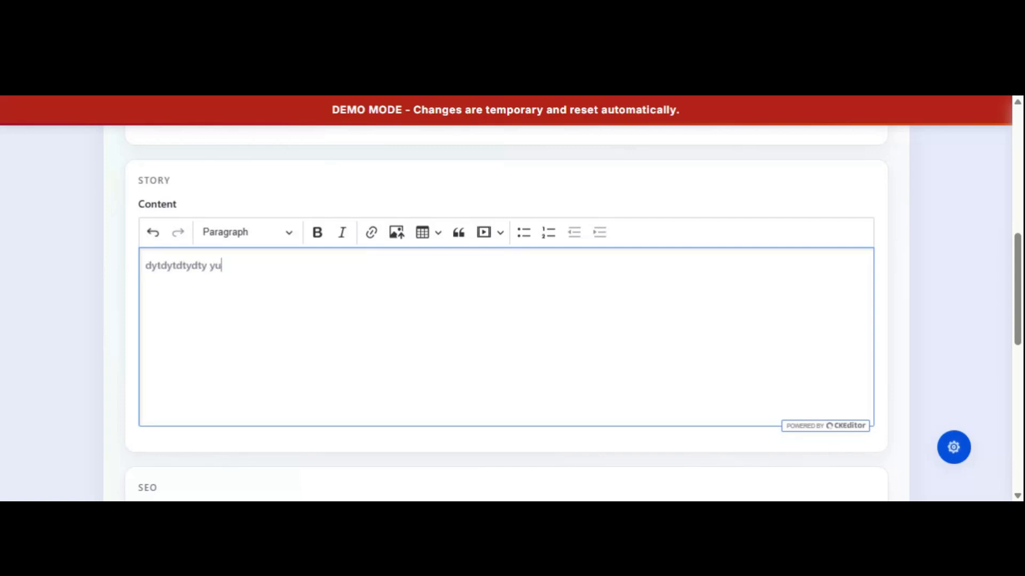
type("gfyuguyg yugyuguyguyg yuguygyuguygu")
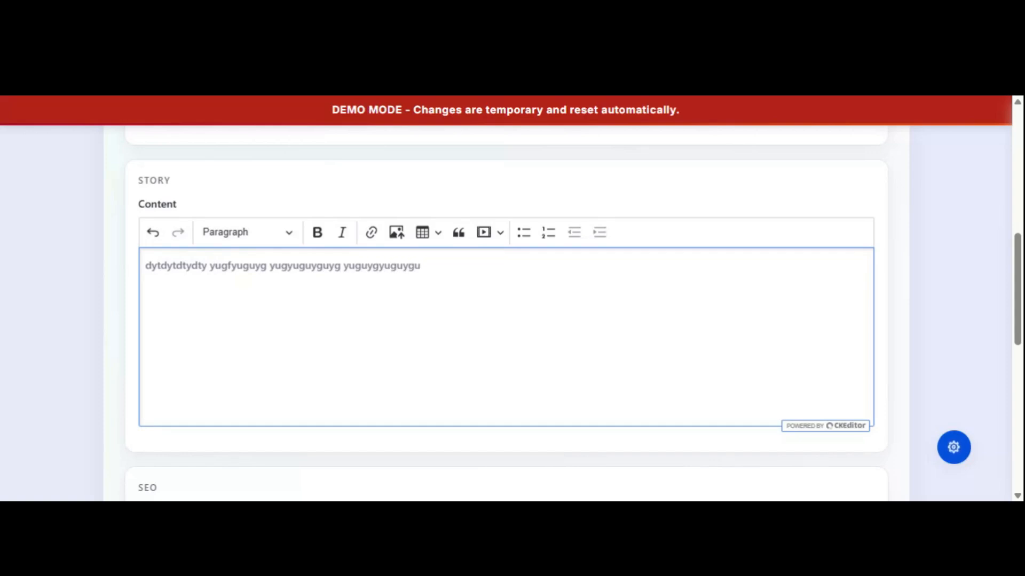
scroll(98, 321, "down", 3)
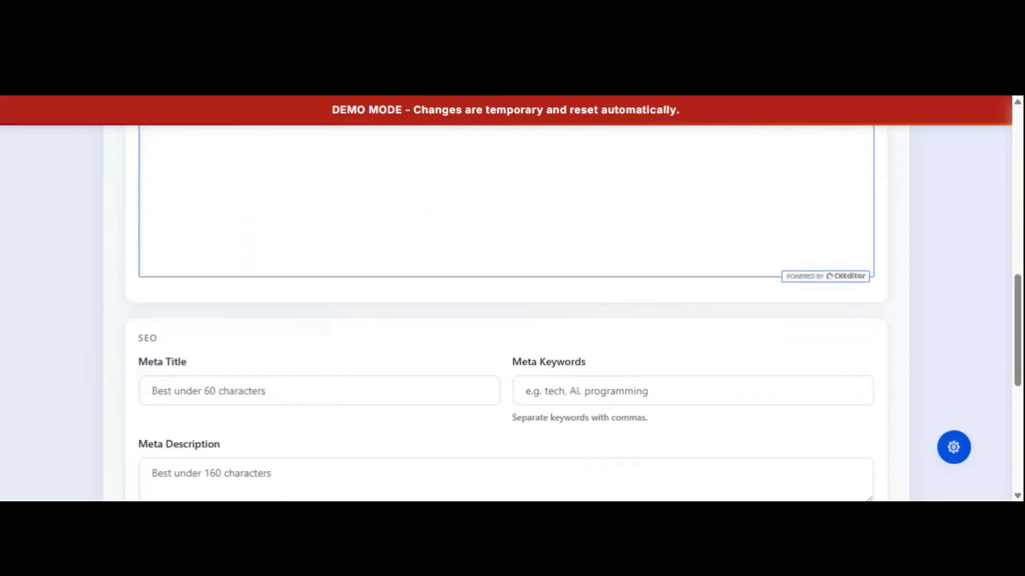
Set the Meta Title to 'ways to build website fast'.
left_click(319, 391)
key("Down")
key("Down")
key("Down")
key("Down")
key("Return")
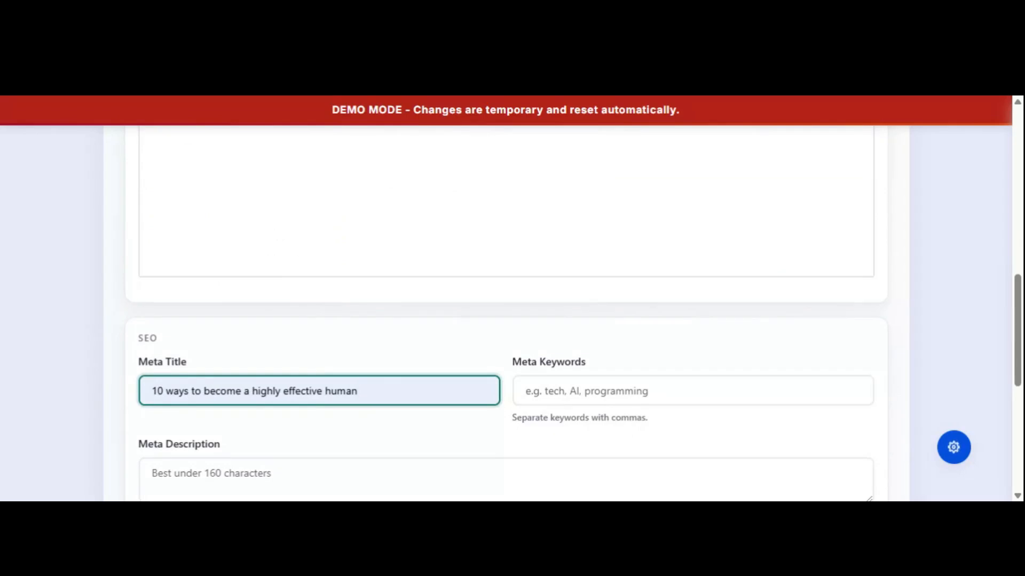
left_click_drag(359, 391, 174, 391)
key("BackSpace")
key("BackSpace")
key("BackSpace")
key("BackSpace")
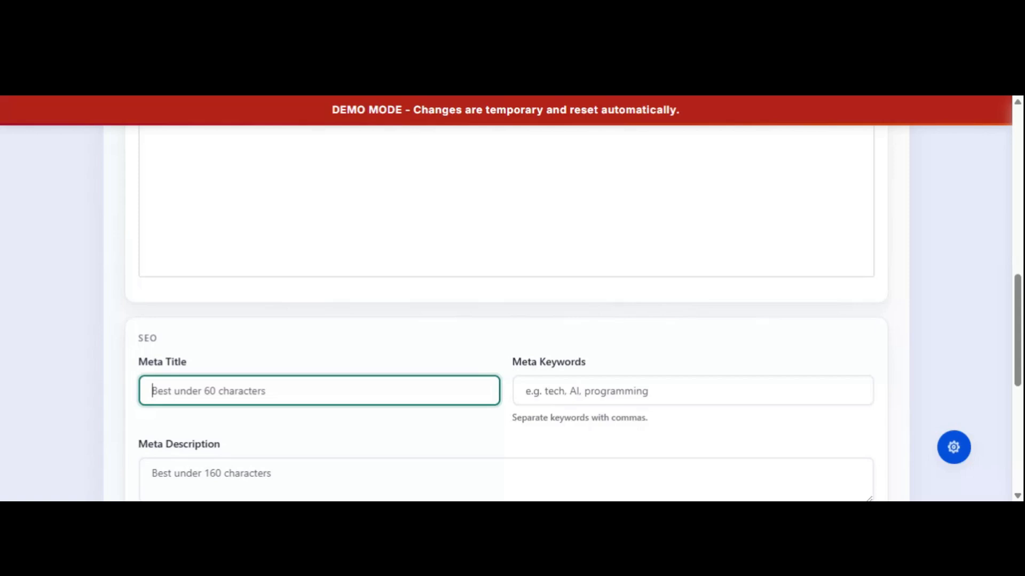
type("ways")
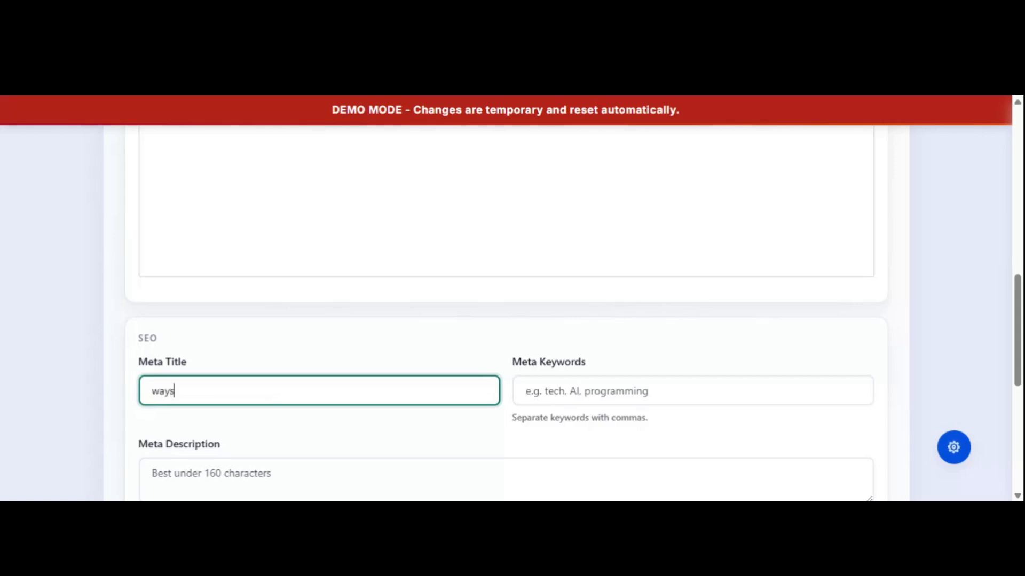
type(" to build website fast")
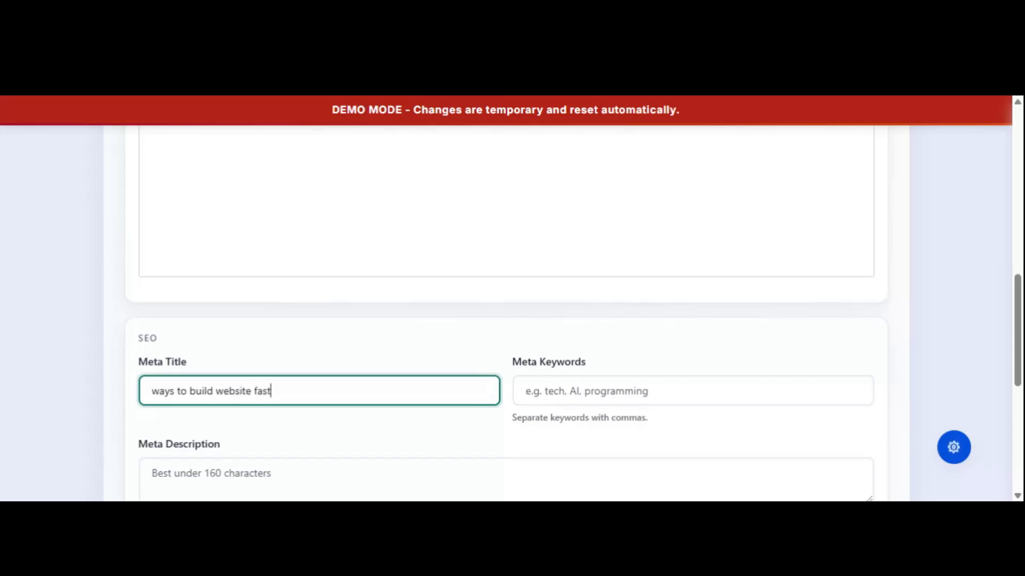
Add the five suggested meta keywords and paste the Meta Title into Meta Description.
left_click(587, 391)
left_click(587, 422)
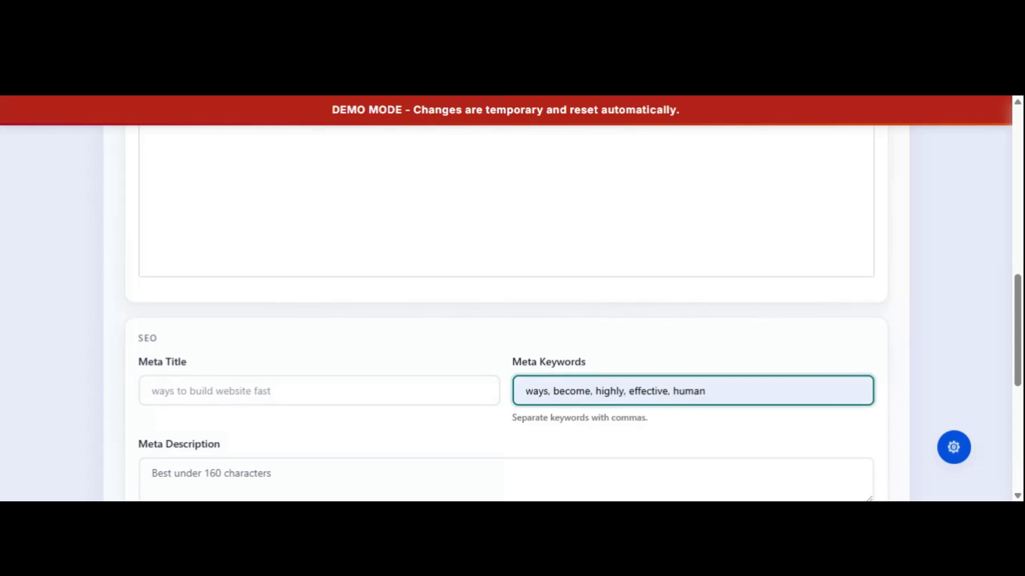
scroll(384, 345, "down", 2)
left_click(257, 330)
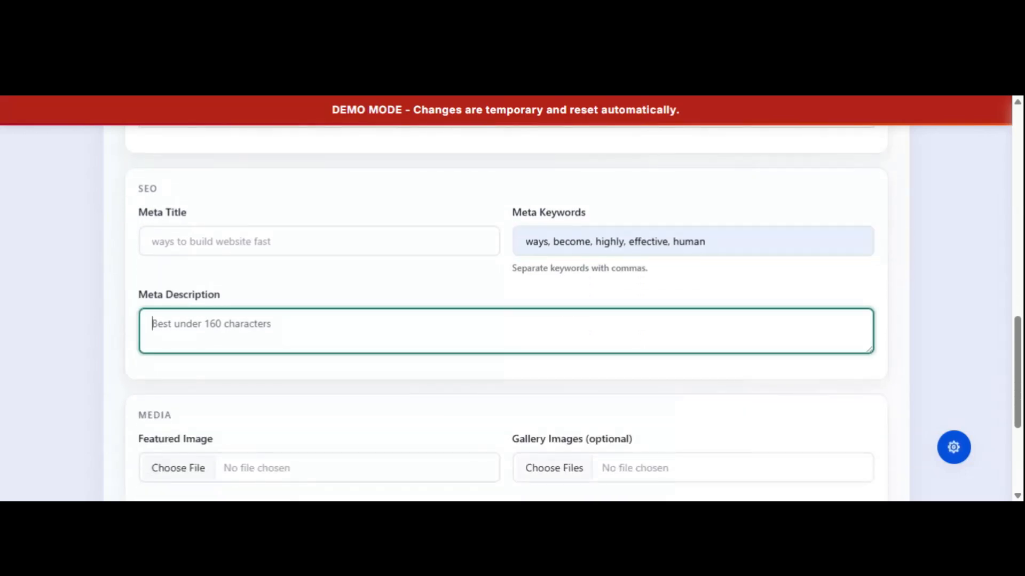
left_click_drag(283, 243, 79, 249)
key("ctrl+c")
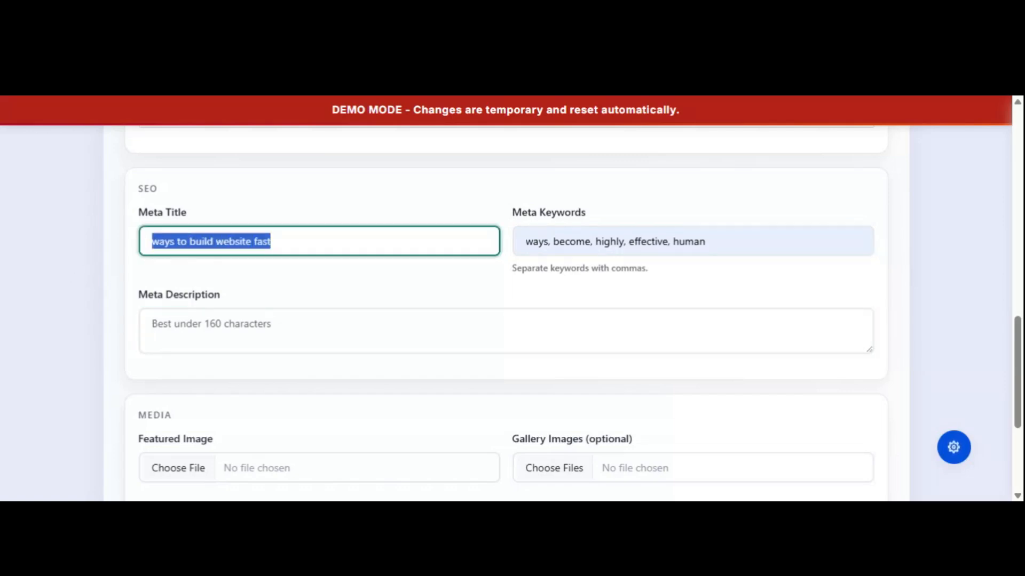
left_click(224, 328)
key("ctrl+v")
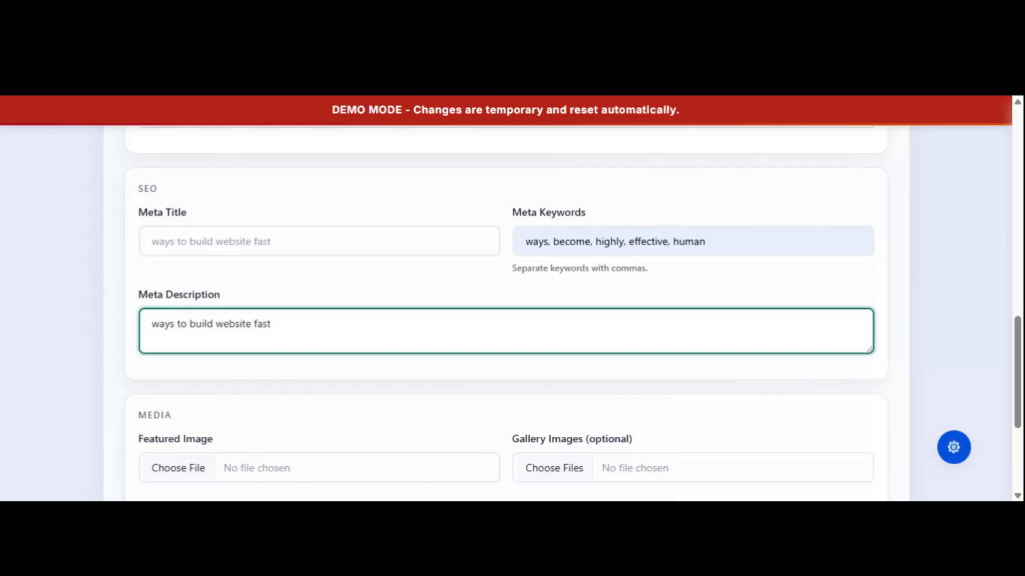
scroll(439, 267, "down", 4)
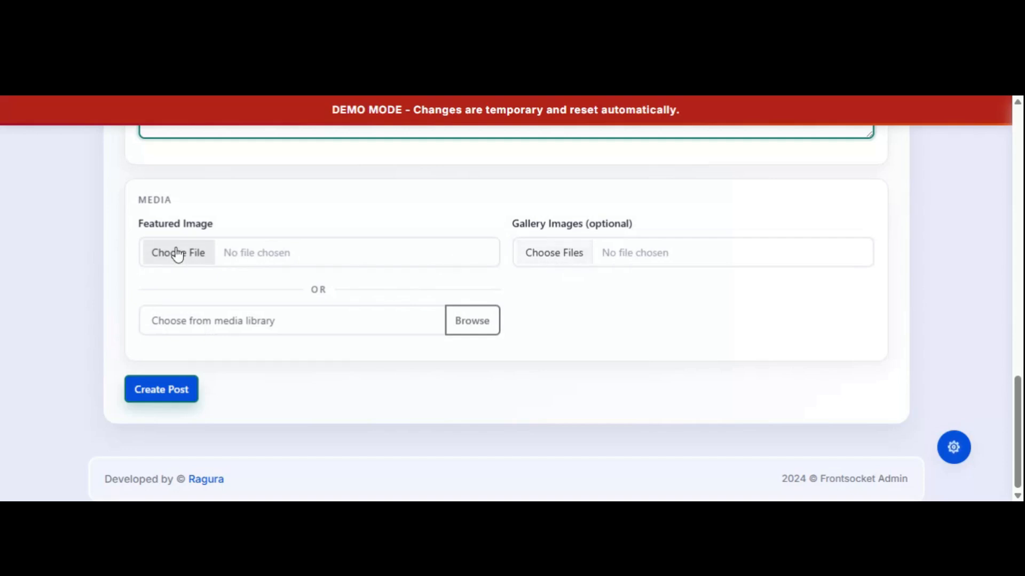
left_click(198, 260)
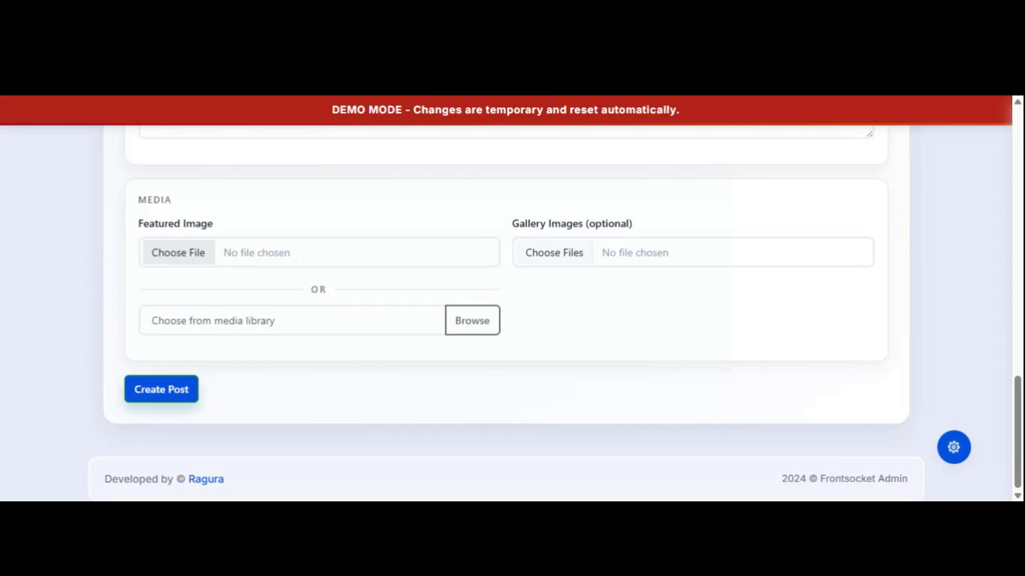
Attach the WhatsApp JPEG as the featured image and create the post.
left_click(475, 338)
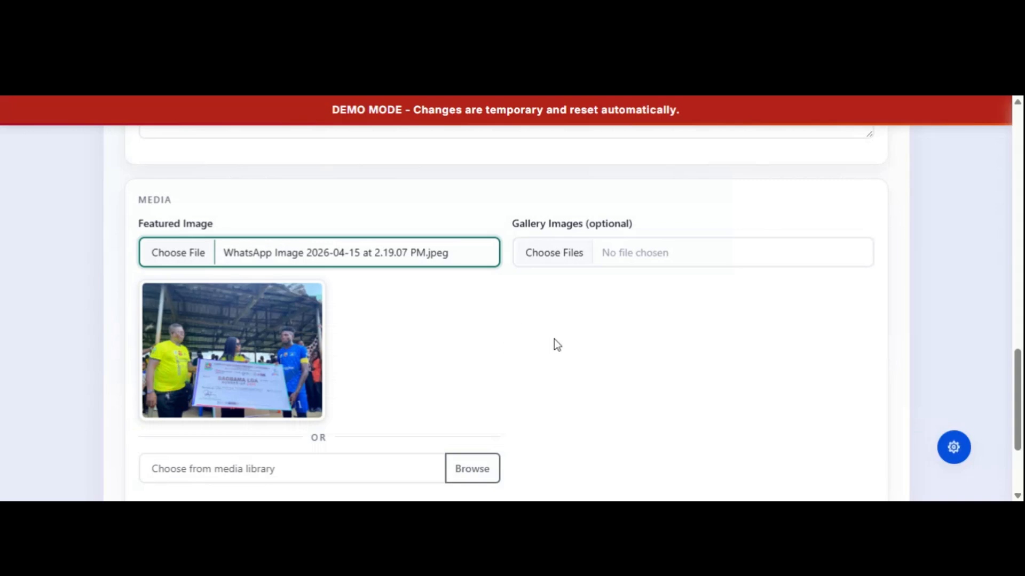
scroll(555, 342, "down", 3)
scroll(565, 354, "up", 5)
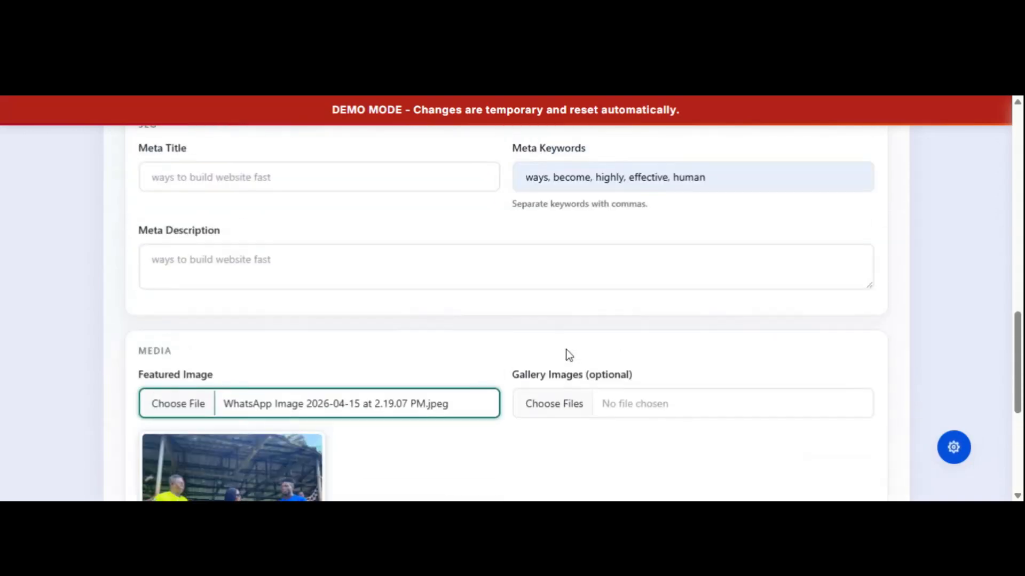
scroll(569, 355, "down", 1)
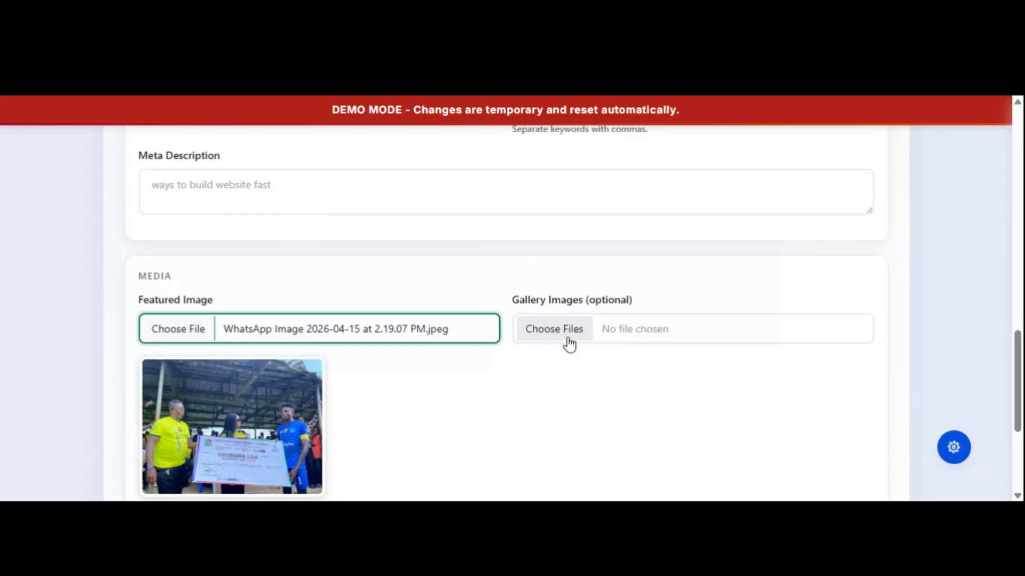
scroll(587, 382, "down", 2)
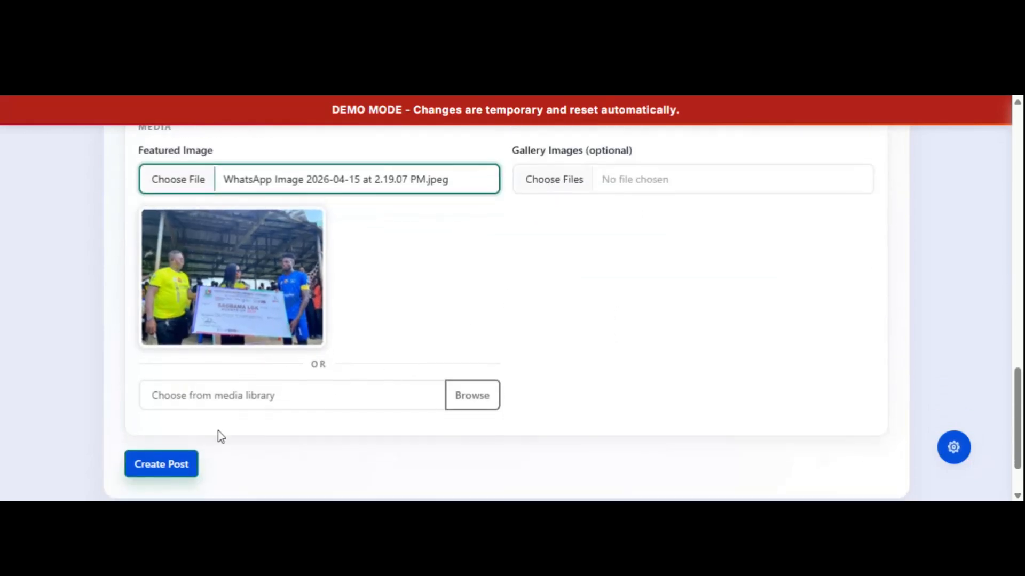
left_click(156, 466)
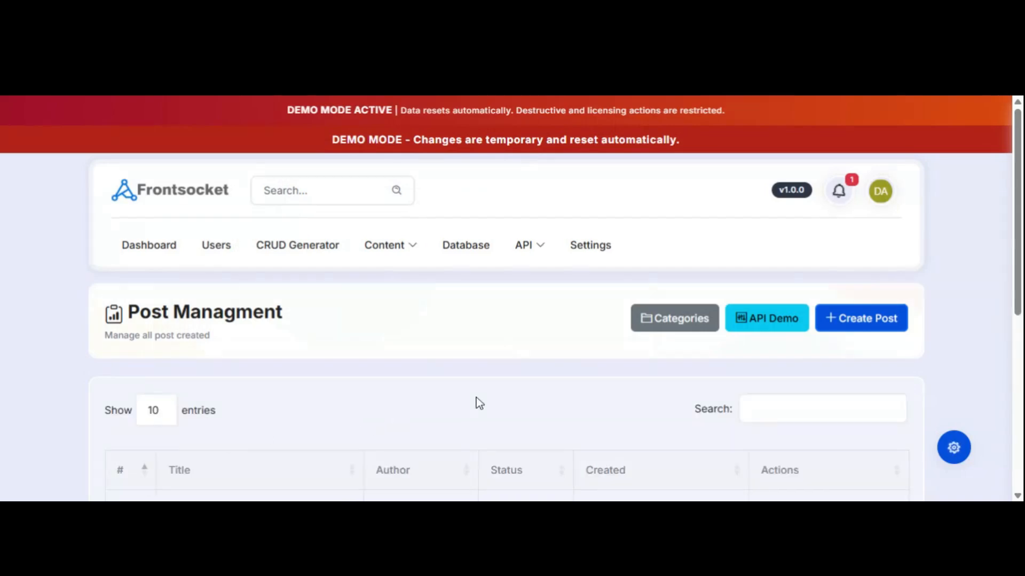
Edit the '1 way to build website fast' post and delete its second gallery image.
scroll(476, 403, "down", 5)
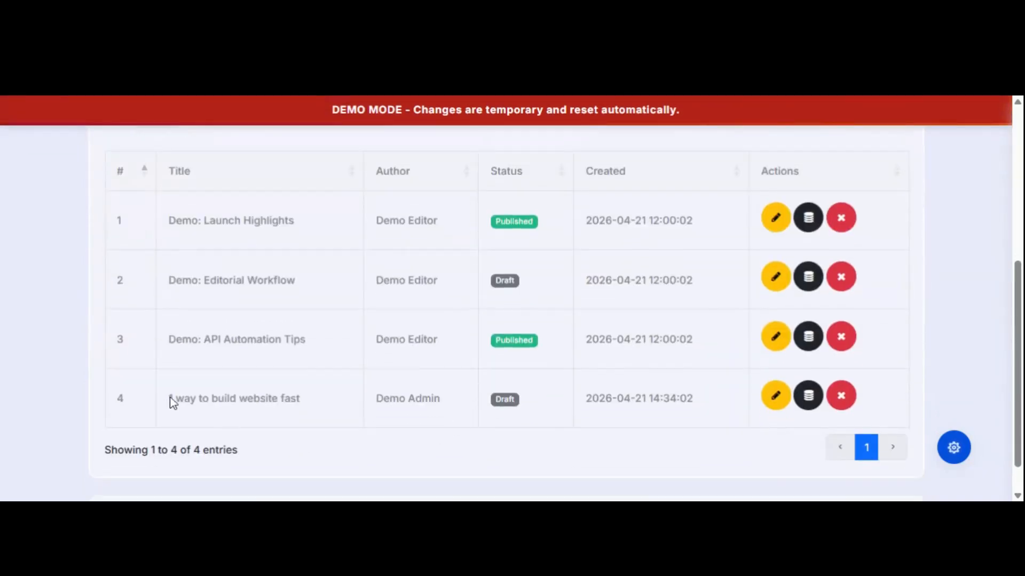
scroll(652, 337, "up", 5)
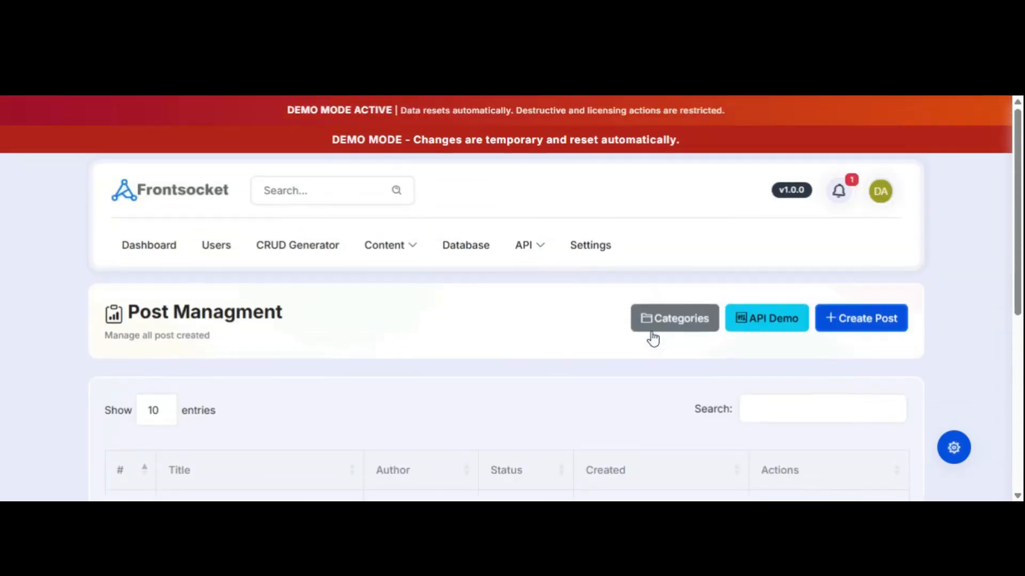
scroll(650, 339, "down", 5)
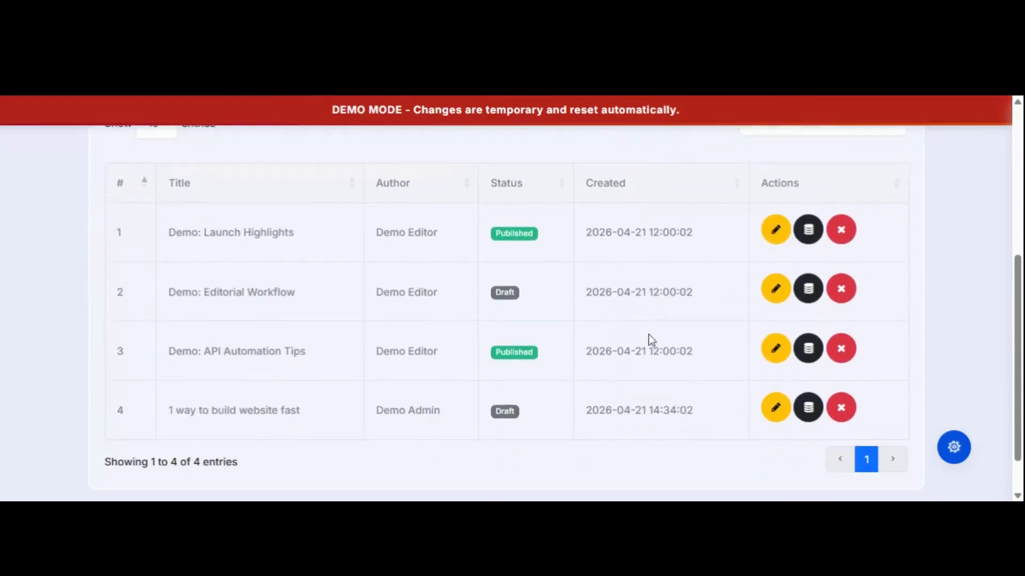
left_click(775, 399)
scroll(698, 313, "down", 7)
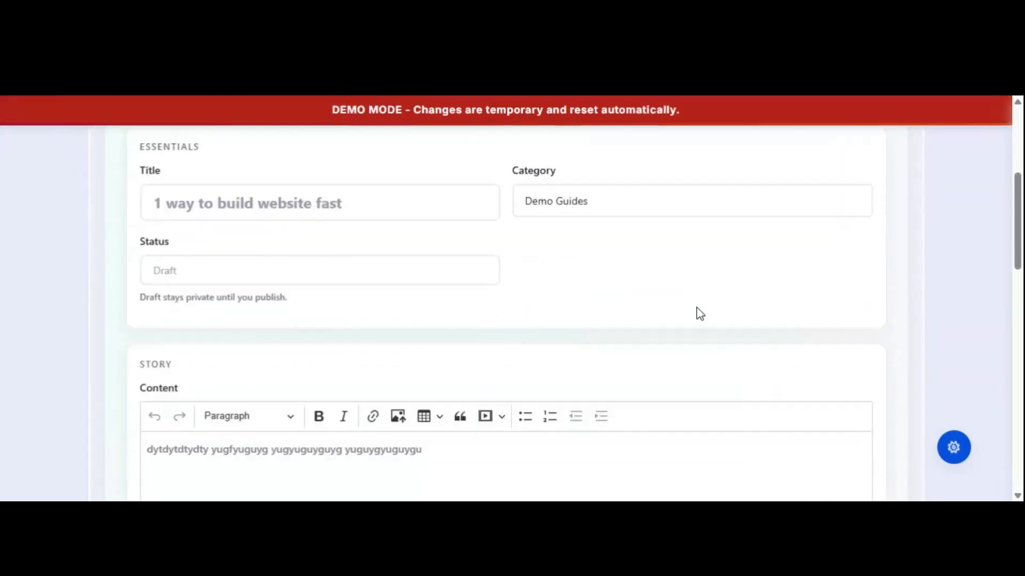
scroll(699, 309, "down", 10)
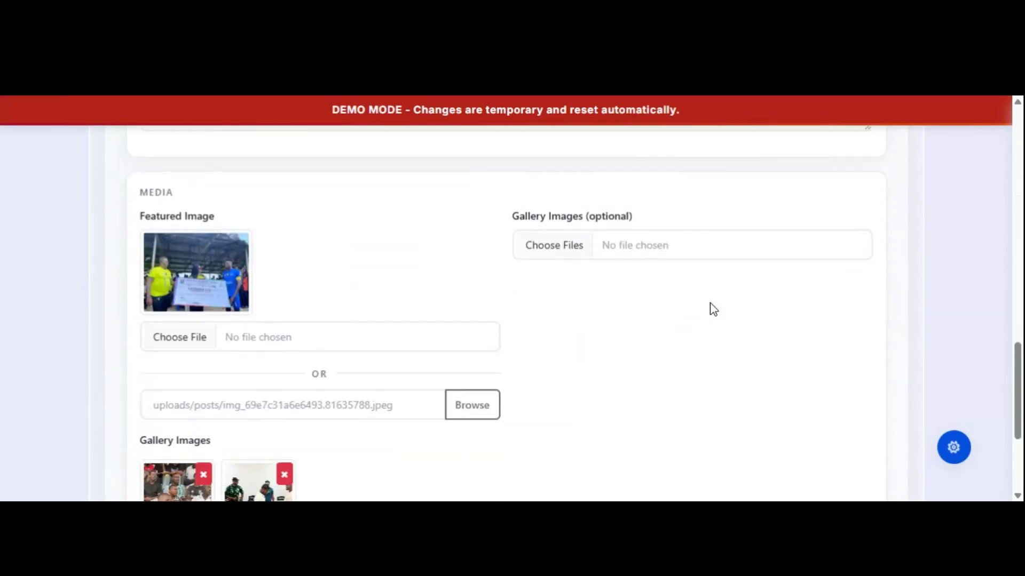
scroll(712, 307, "up", 1)
left_click(284, 475)
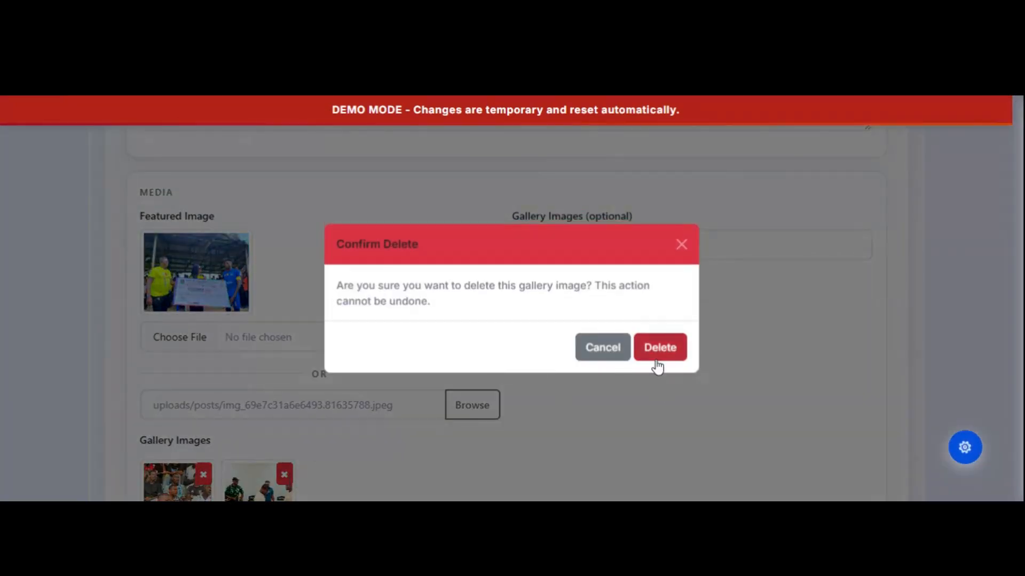
left_click(657, 363)
Delete the remaining gallery image, then go back to Post Management.
scroll(537, 376, "down", 8)
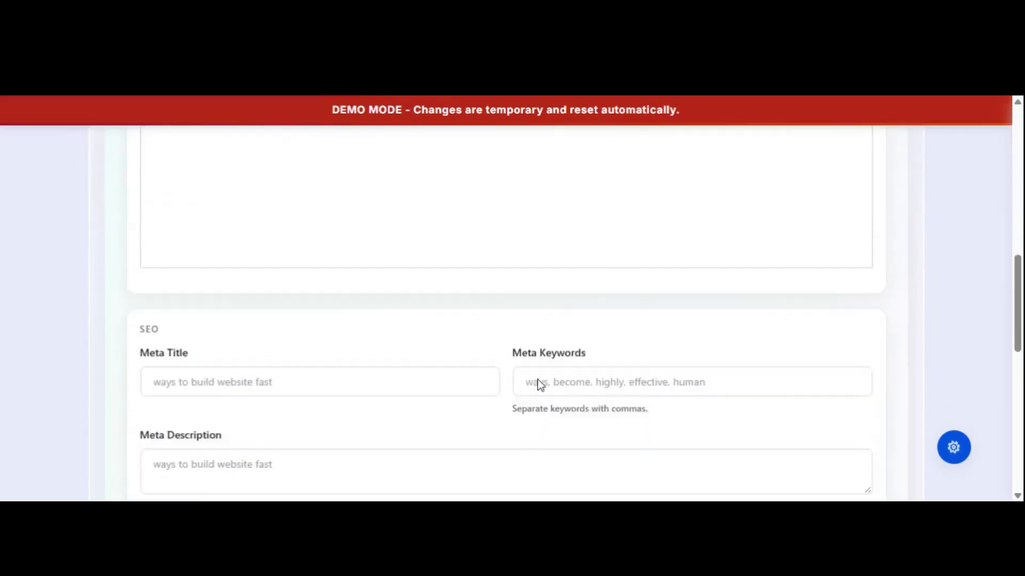
scroll(537, 382, "down", 5)
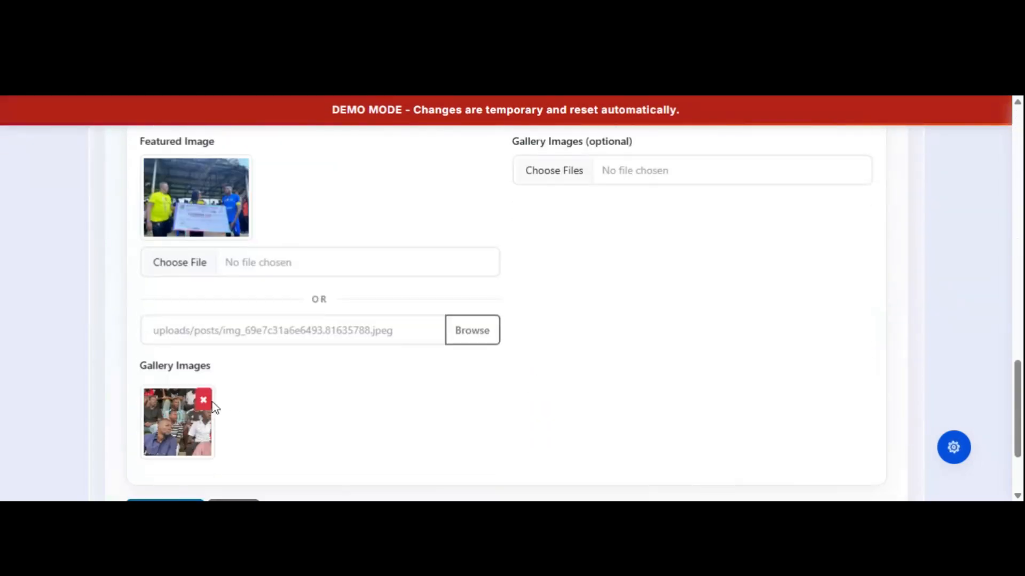
left_click(205, 401)
left_click(662, 350)
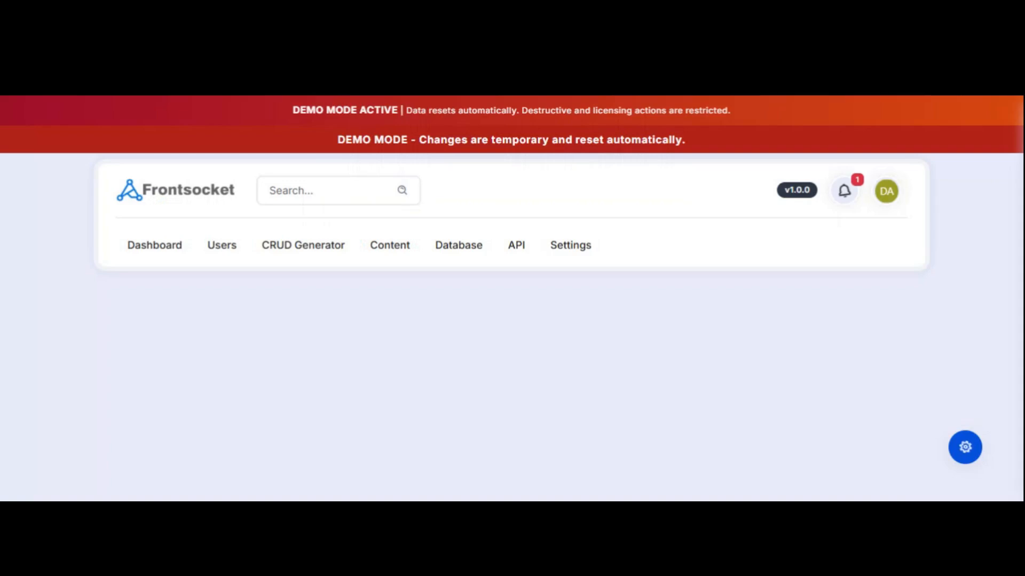
scroll(635, 351, "down", 15)
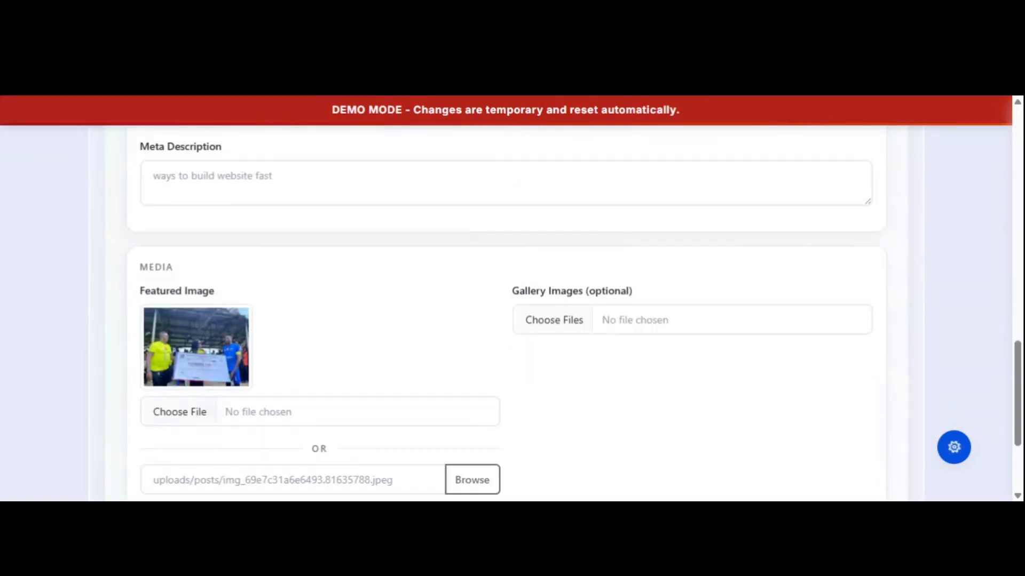
scroll(633, 352, "up", 15)
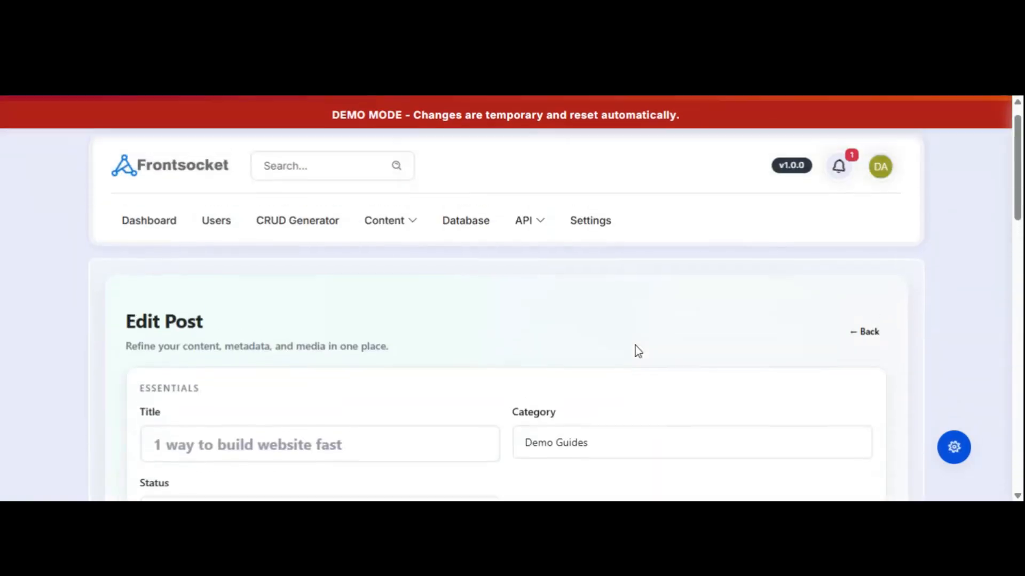
scroll(640, 334, "down", 3)
scroll(640, 334, "up", 3)
left_click(860, 357)
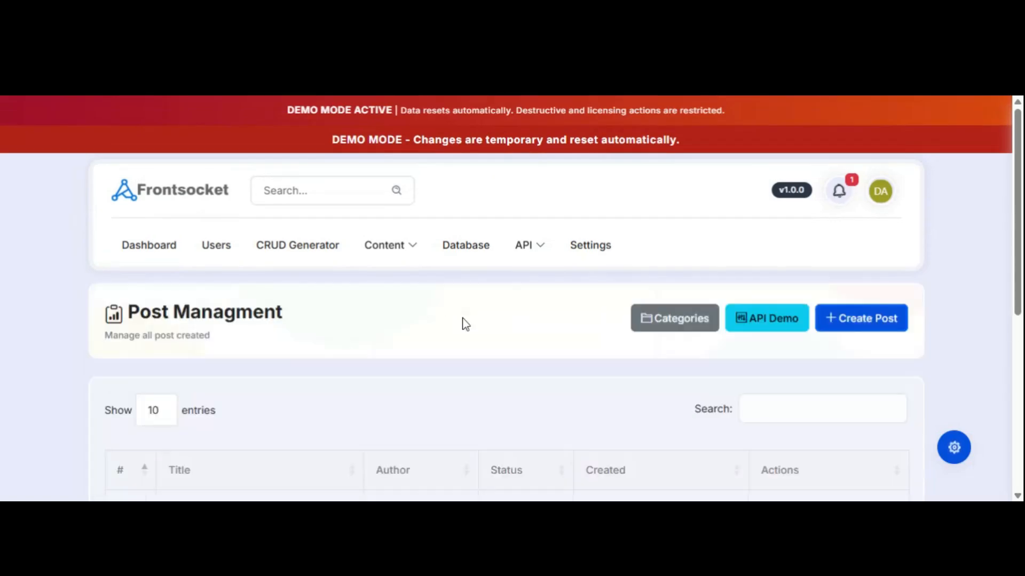
Show the Content menu with its Posts, Pages and File Upload entries.
left_click(430, 255)
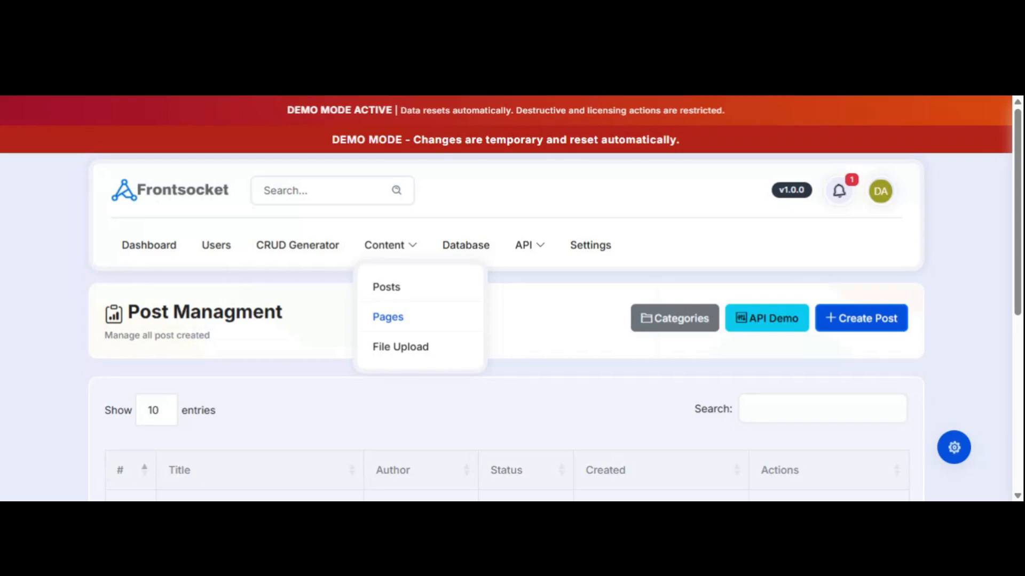
Go to the File Upload media page and dismiss the Upload New File dialog without uploading.
left_click(408, 349)
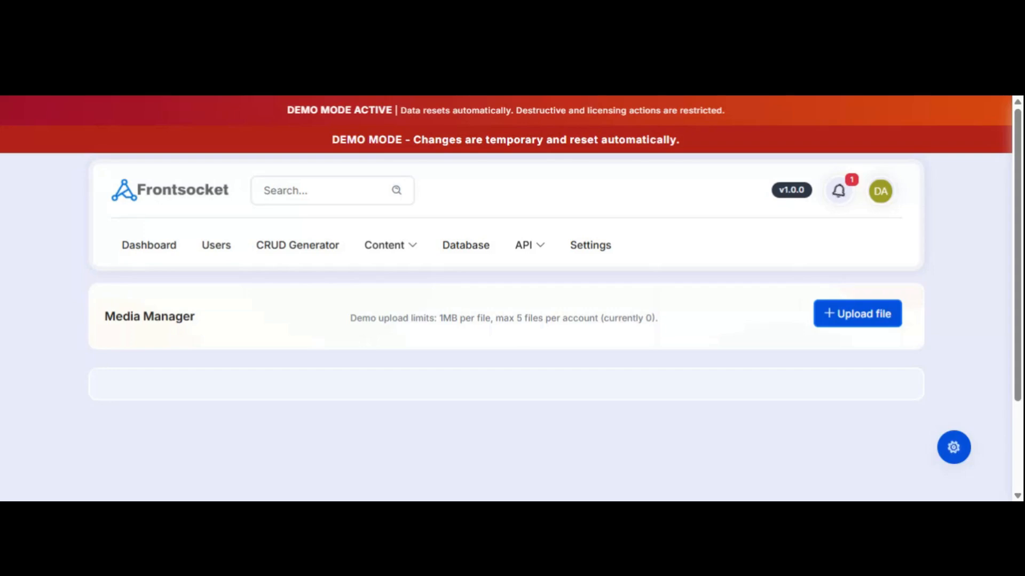
left_click(860, 321)
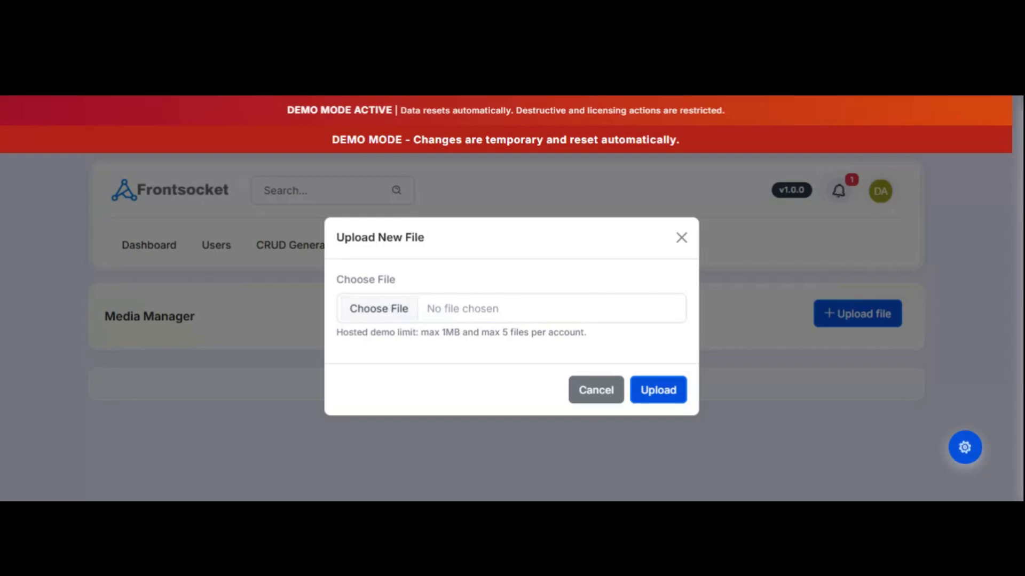
left_click(577, 395)
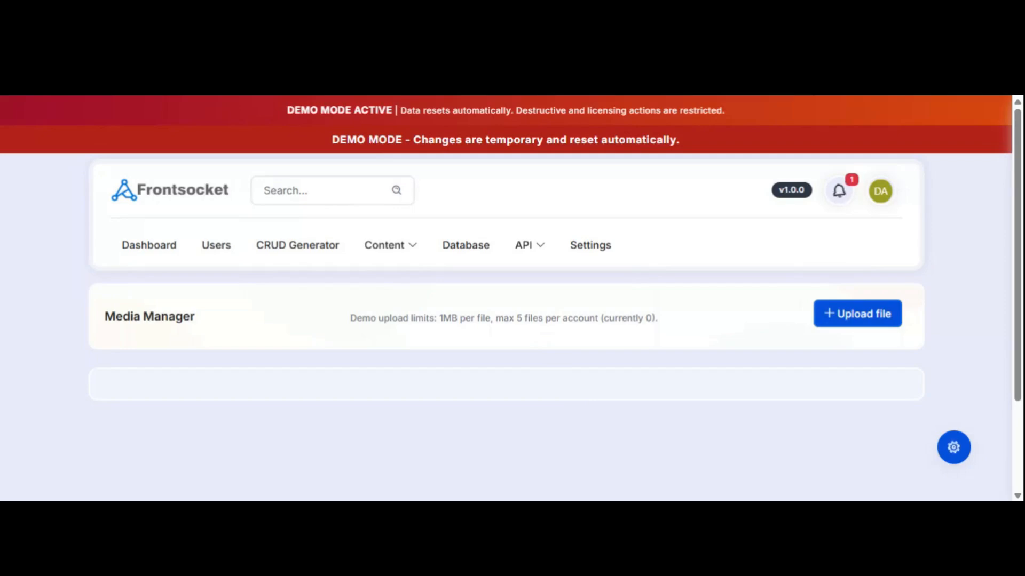
Go to the Database Manager and look over its page.
left_click(468, 249)
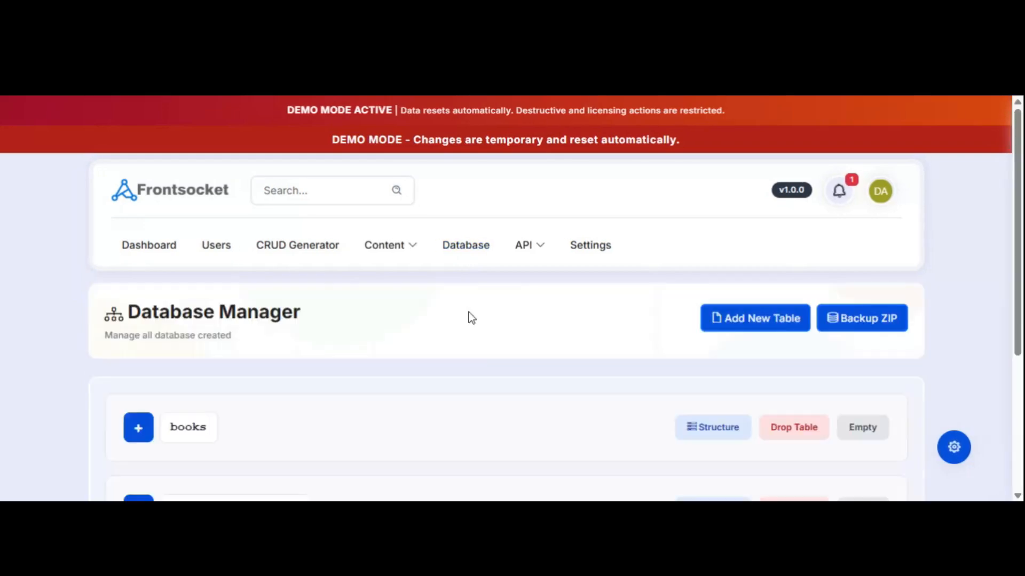
scroll(468, 312, "down", 4)
scroll(475, 334, "up", 2)
scroll(480, 313, "down", 2)
scroll(480, 309, "up", 2)
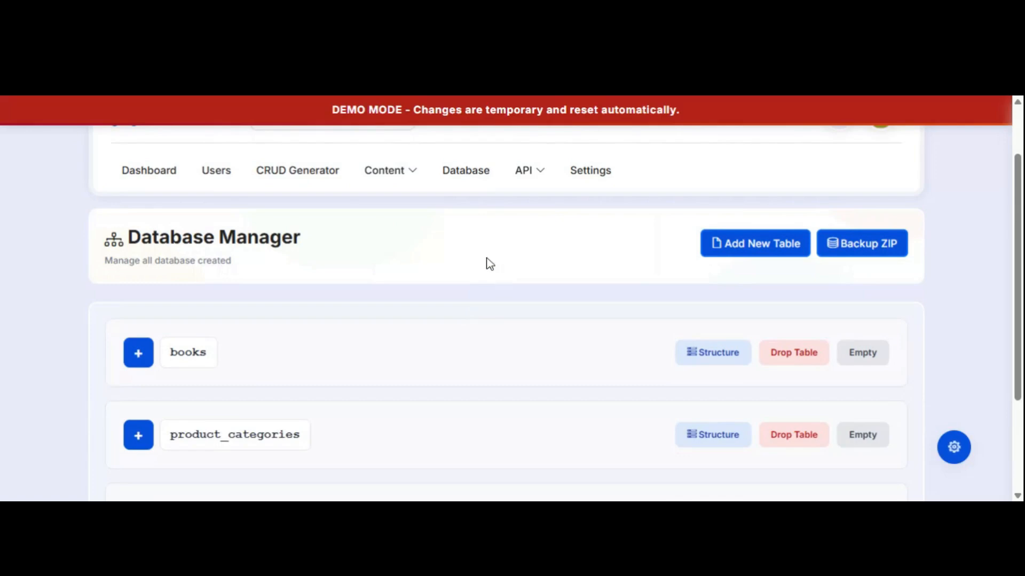
scroll(471, 262, "up", 2)
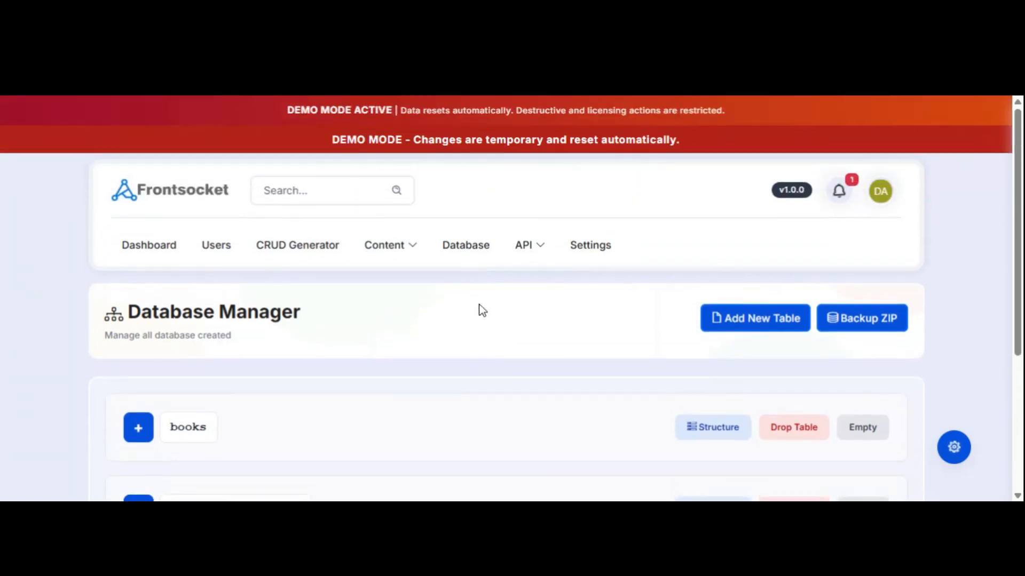
Start a new table with a blank name and three INT column rows.
left_click(752, 320)
scroll(636, 350, "down", 5)
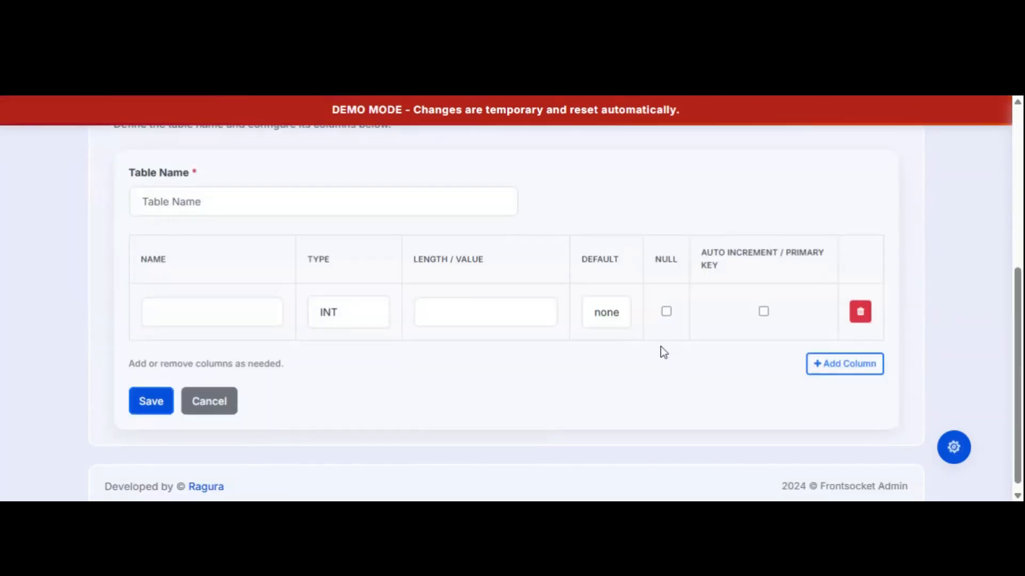
left_click(208, 214)
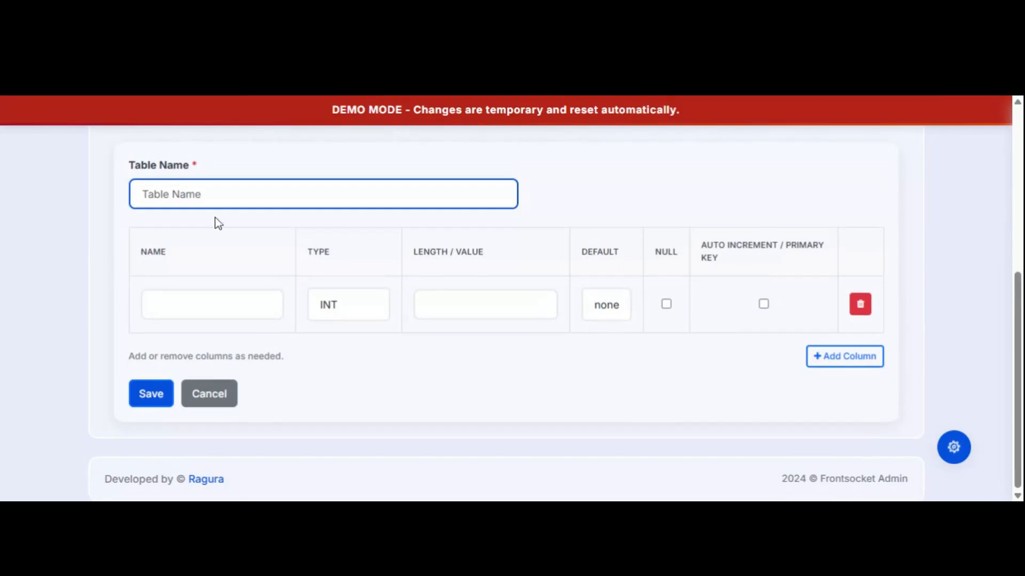
left_click(312, 159)
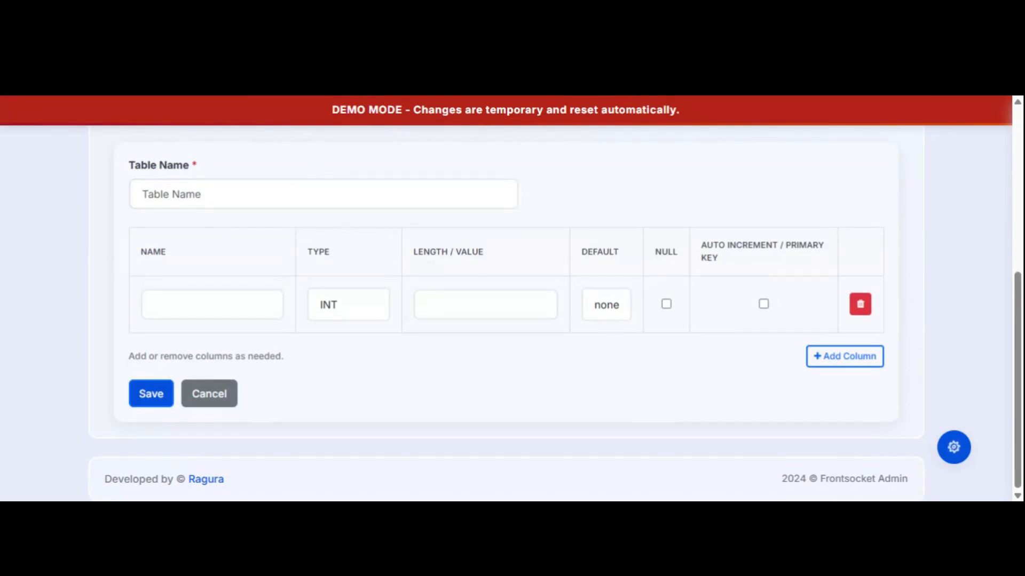
left_click(838, 362)
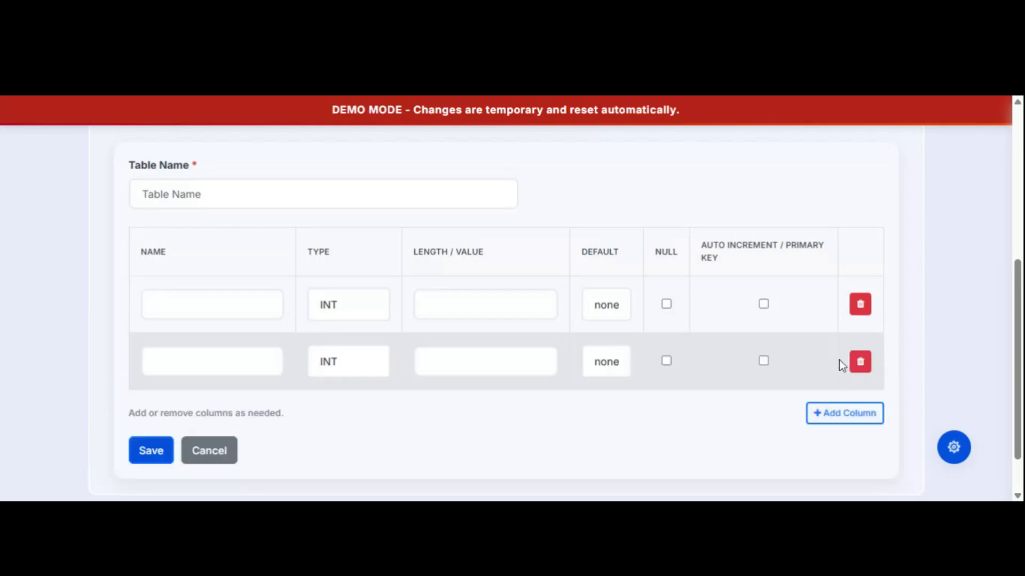
left_click(835, 418)
scroll(759, 245, "up", 3)
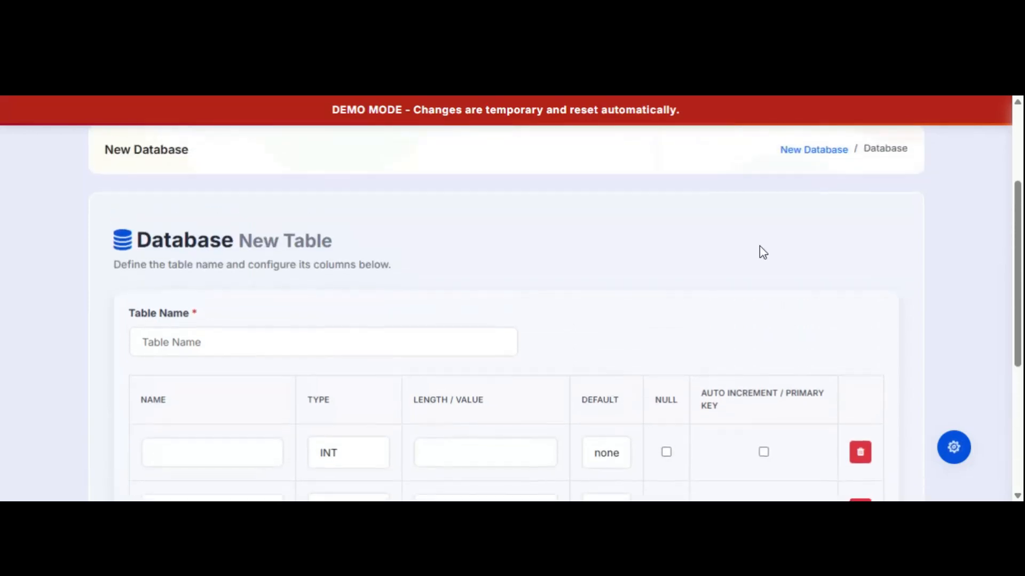
scroll(709, 273, "down", 4)
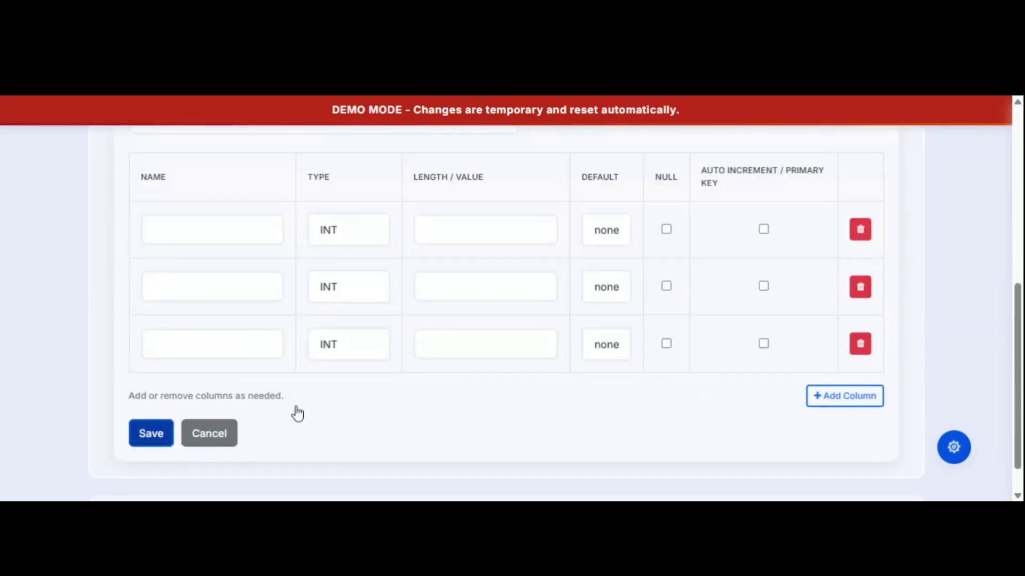
scroll(613, 261, "up", 5)
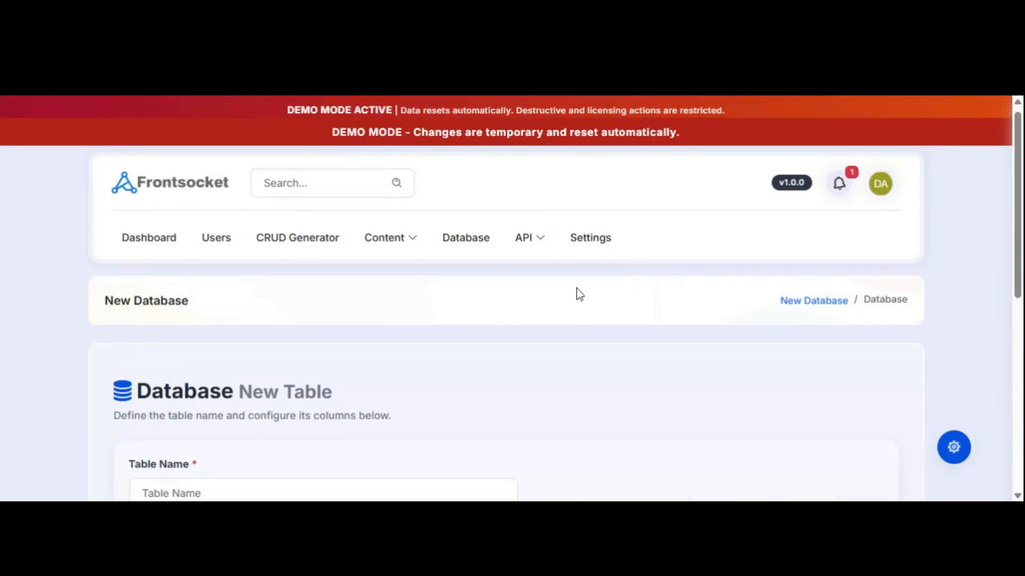
Return to the Database Manager unsaved and expand then collapse the books table's columns.
left_click(465, 238)
scroll(534, 346, "down", 5)
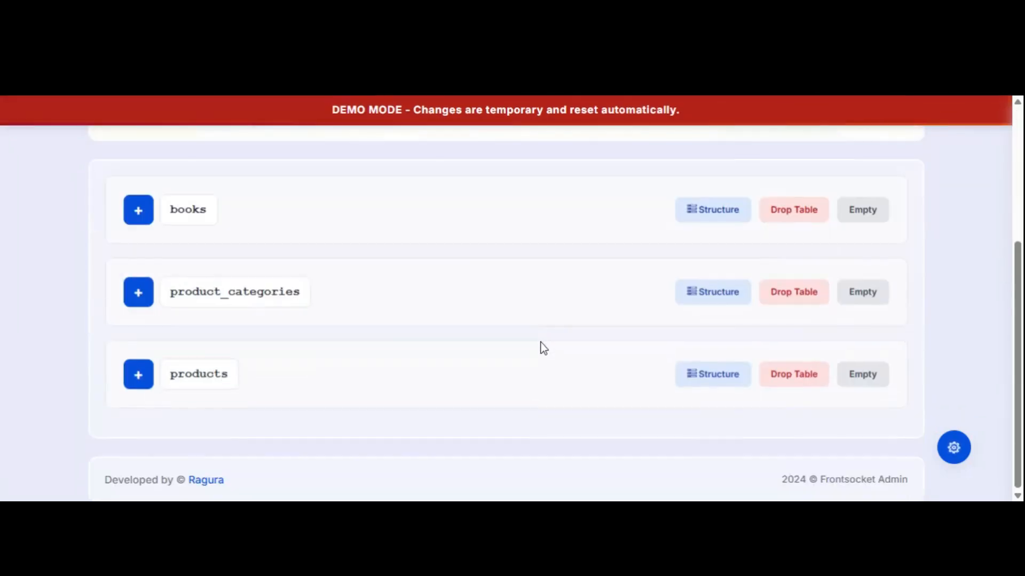
scroll(578, 222, "up", 3)
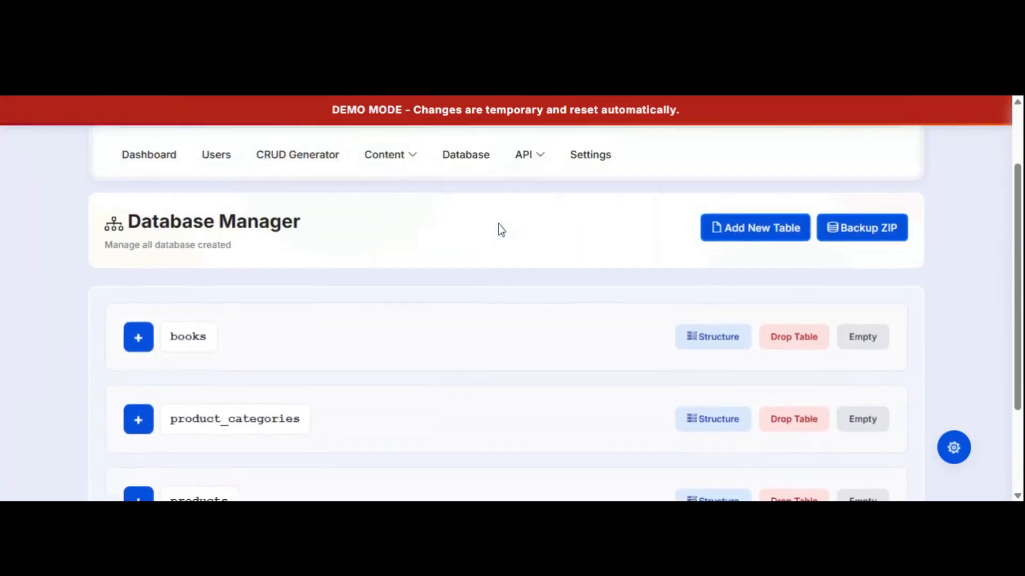
scroll(500, 230, "down", 1)
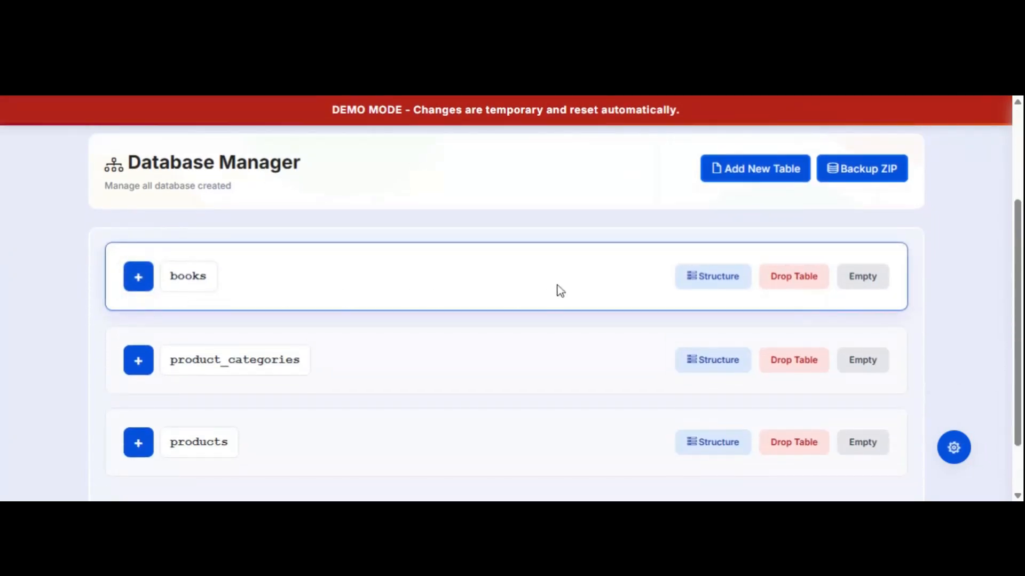
scroll(520, 252, "up", 1)
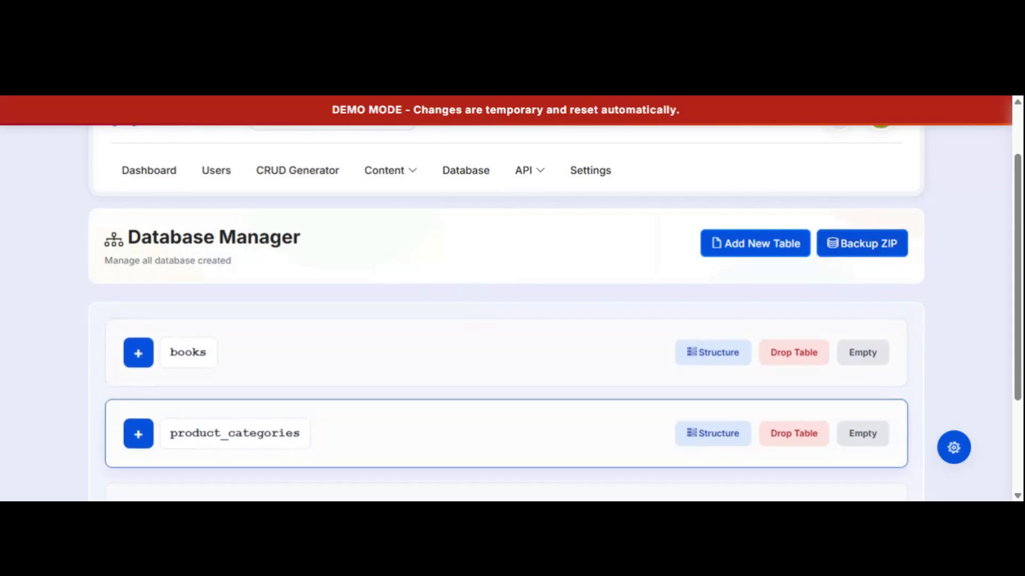
scroll(424, 292, "down", 1)
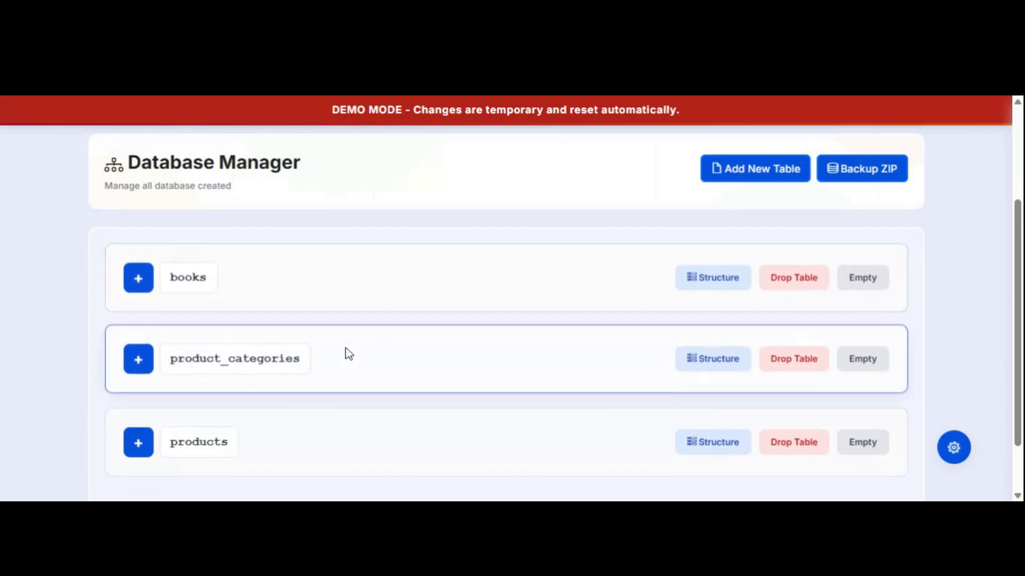
left_click(140, 278)
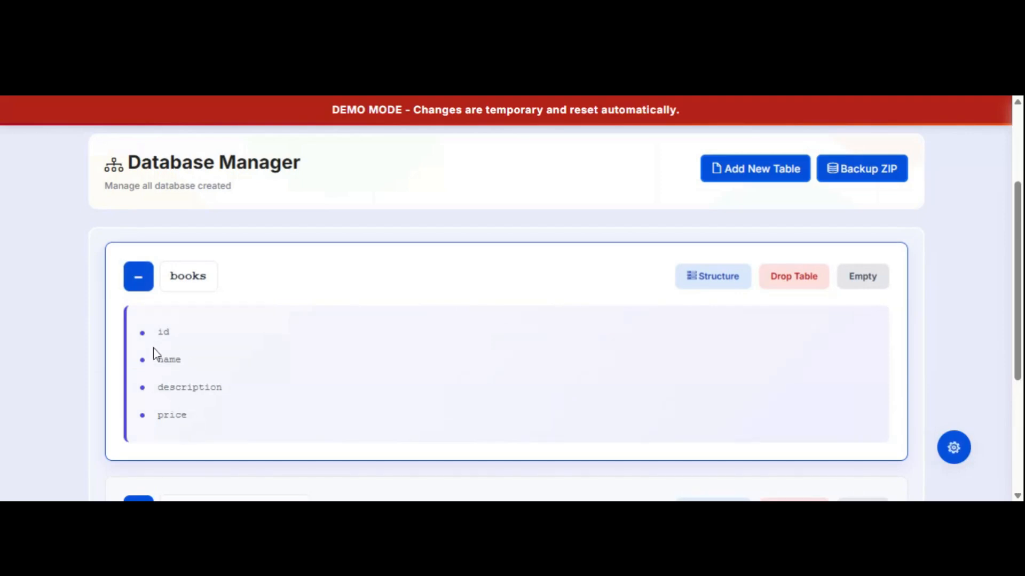
left_click(138, 286)
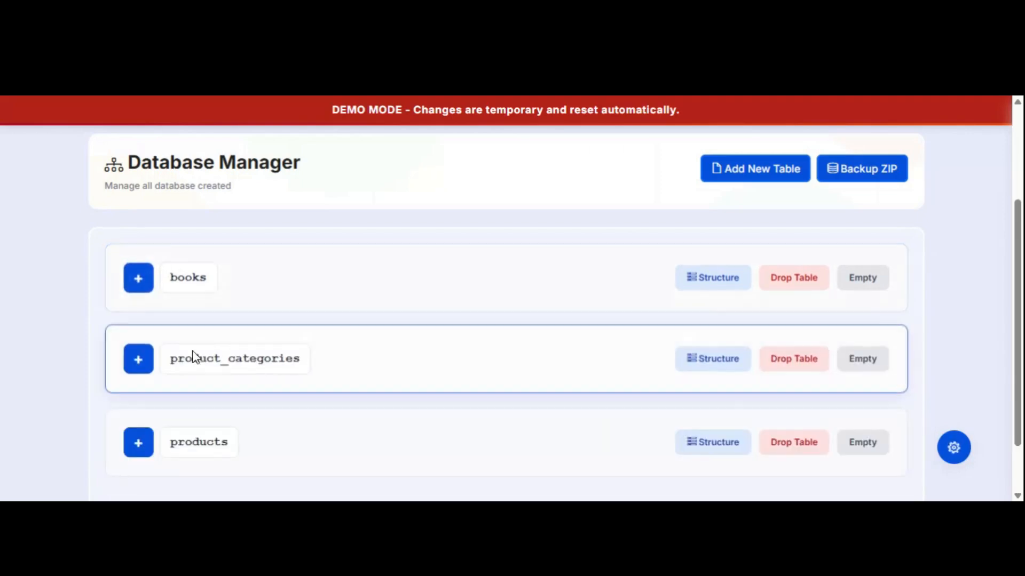
Expand then collapse the product_categories table's columns.
left_click(141, 362)
scroll(293, 347, "down", 4)
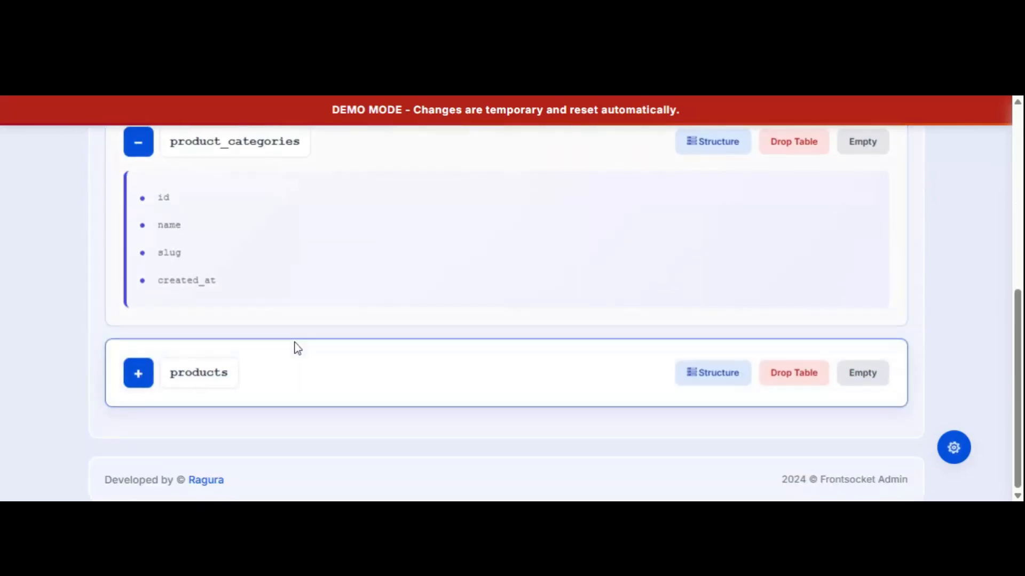
scroll(265, 343, "up", 3)
left_click(139, 292)
scroll(449, 312, "up", 4)
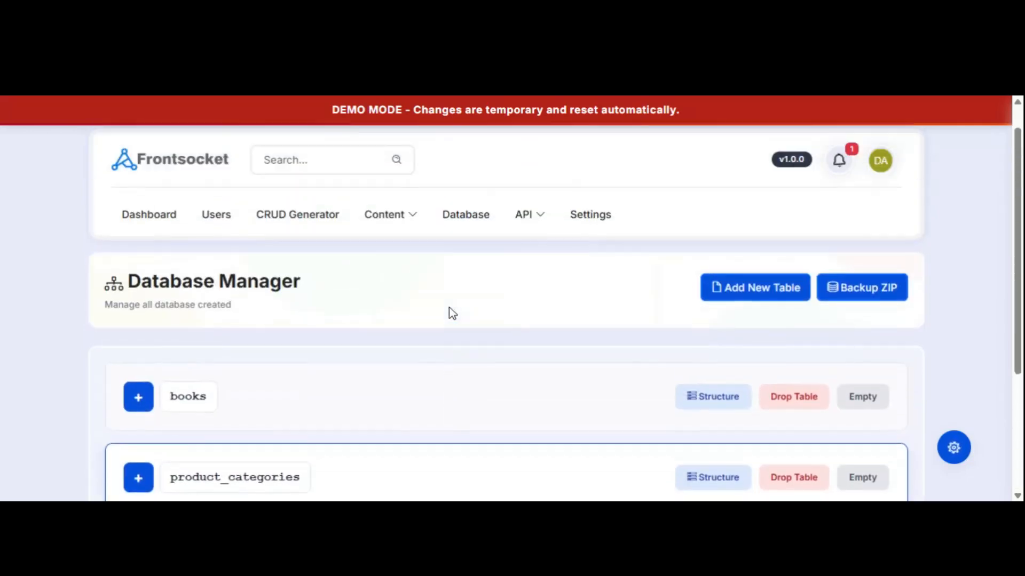
scroll(450, 311, "down", 1)
scroll(450, 311, "up", 1)
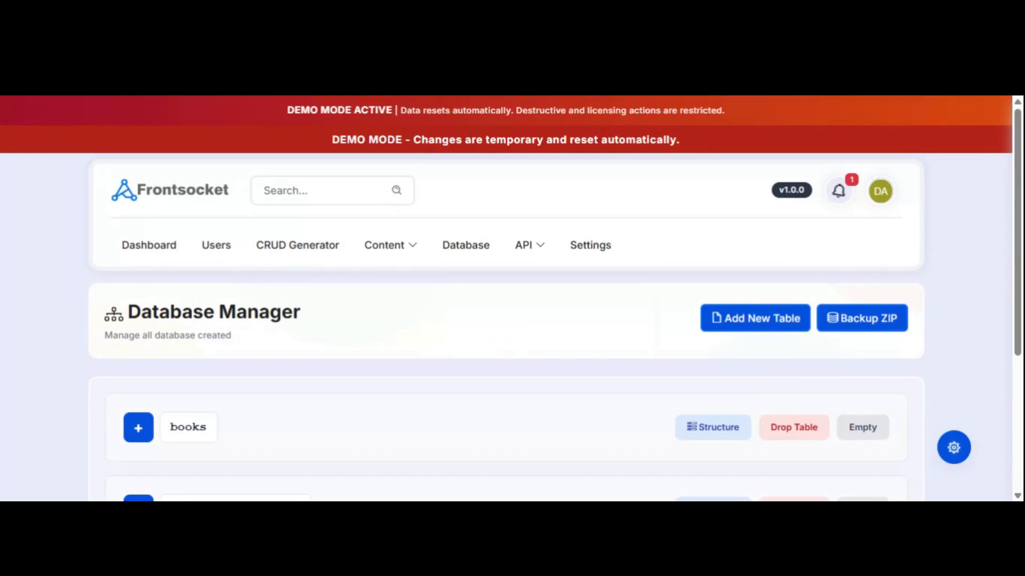
Open the API Dashboard showing 3 endpoints, 2 API keys and zero requests today.
left_click(533, 246)
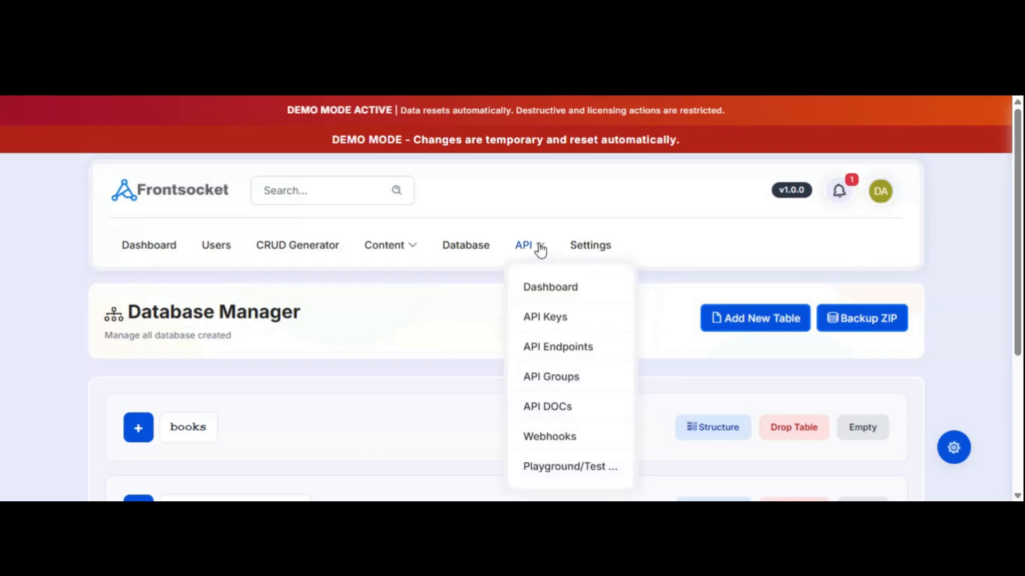
left_click(554, 289)
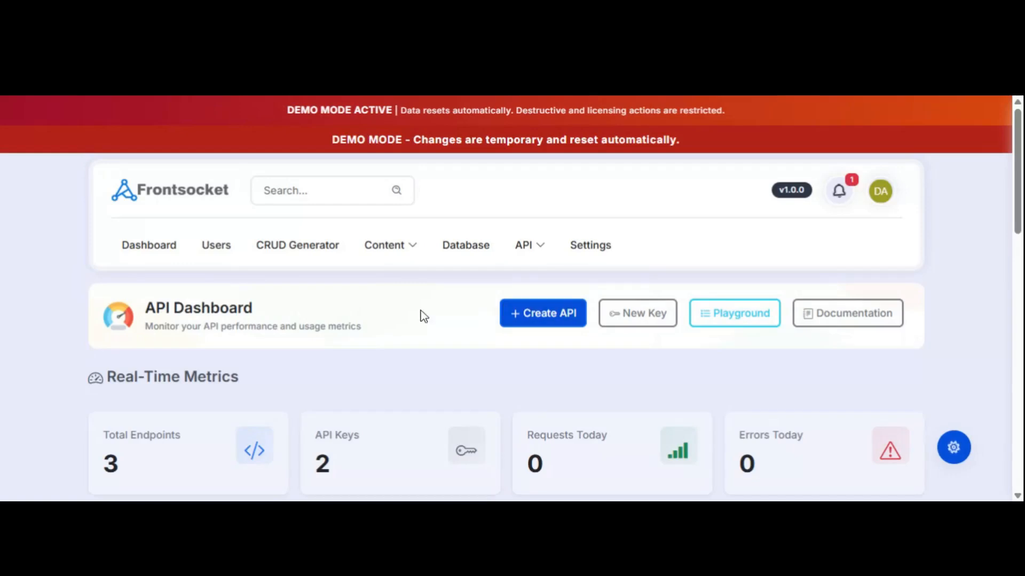
scroll(418, 318, "down", 4)
scroll(417, 327, "up", 5)
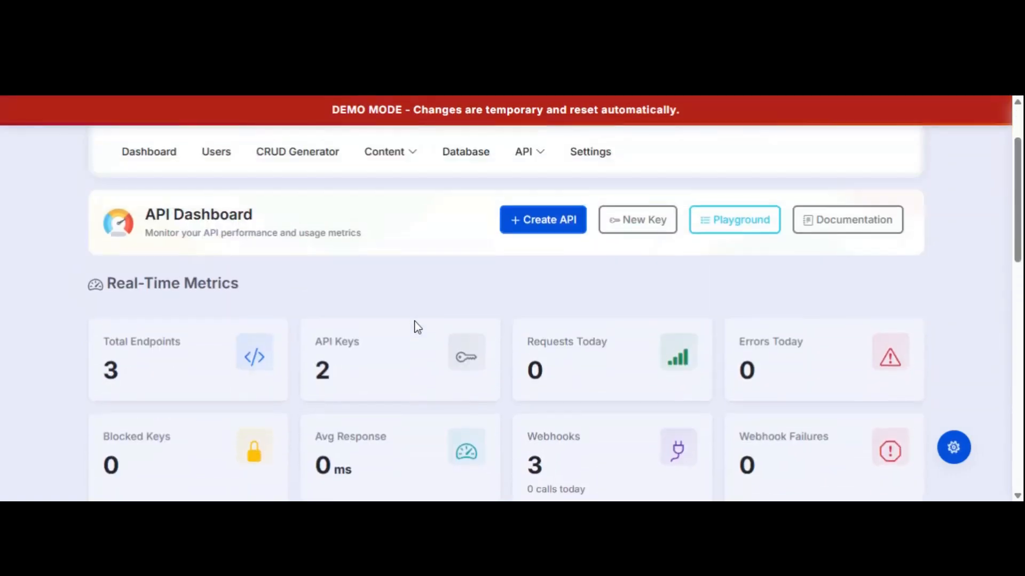
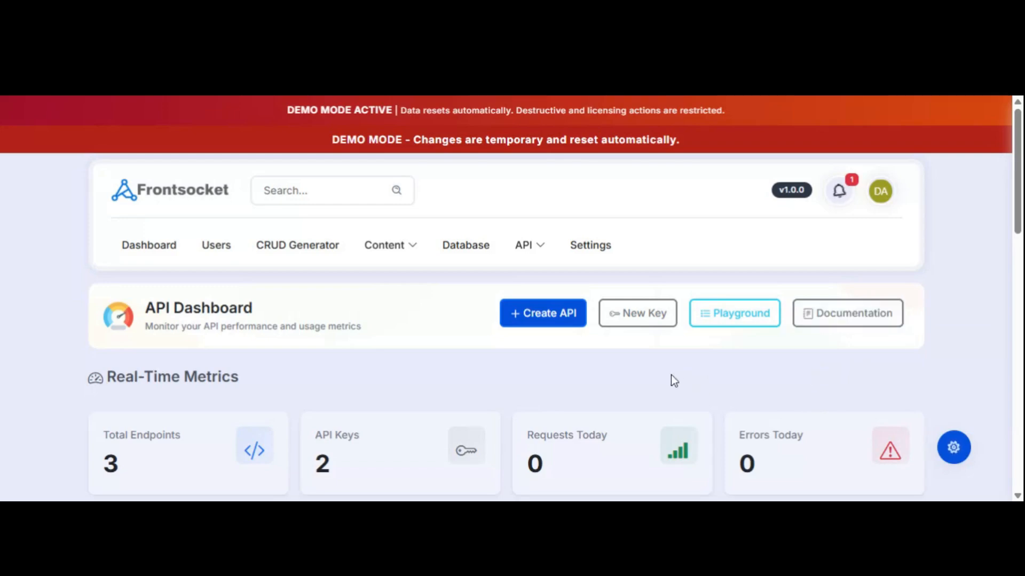
Switch from the API Dashboard to the CRUD Generator's list of generated modules.
left_click(317, 246)
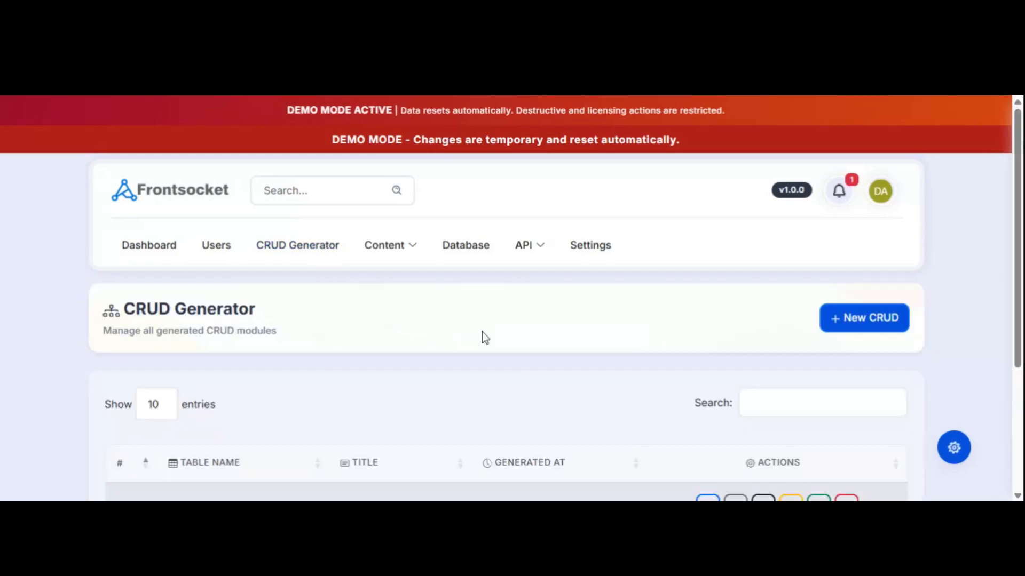
scroll(554, 345, "down", 1)
scroll(554, 346, "down", 2)
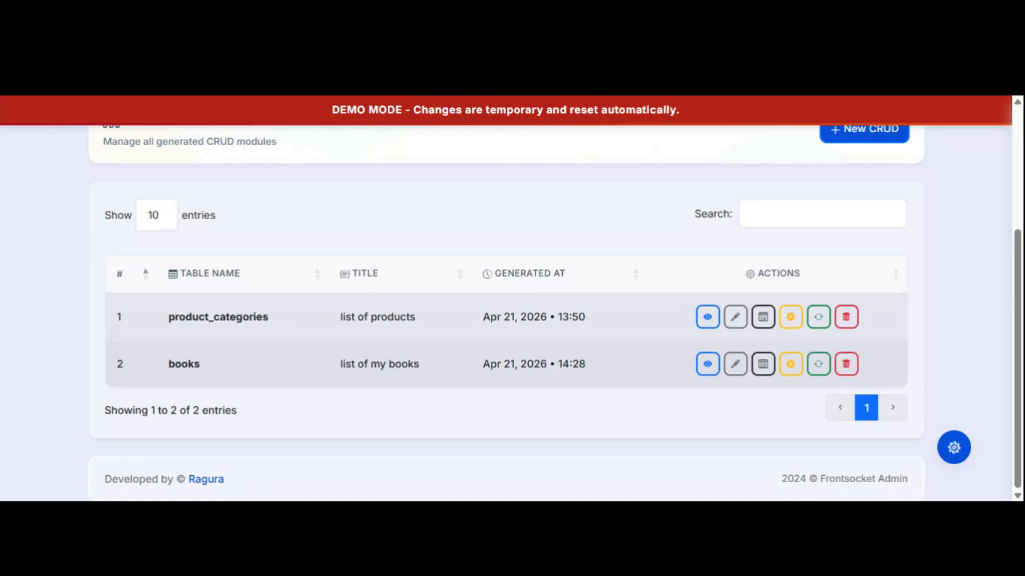
left_click_drag(174, 364, 592, 377)
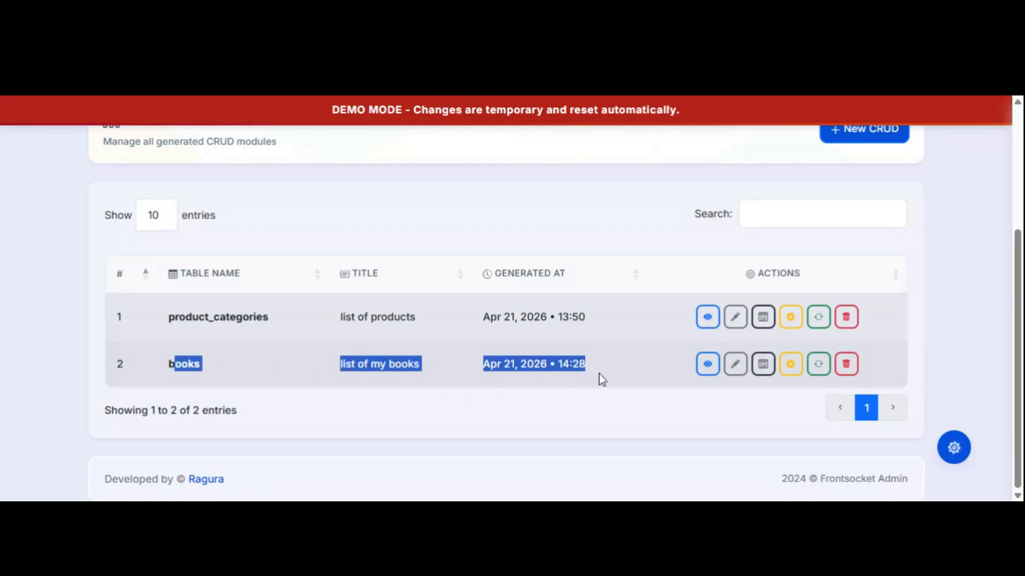
left_click(471, 365)
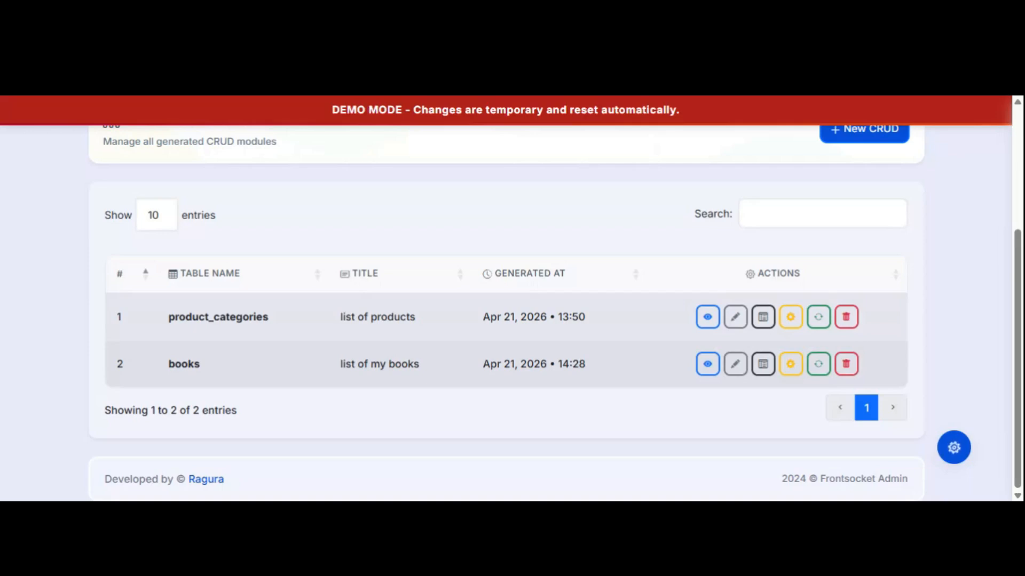
scroll(418, 377, "up", 5)
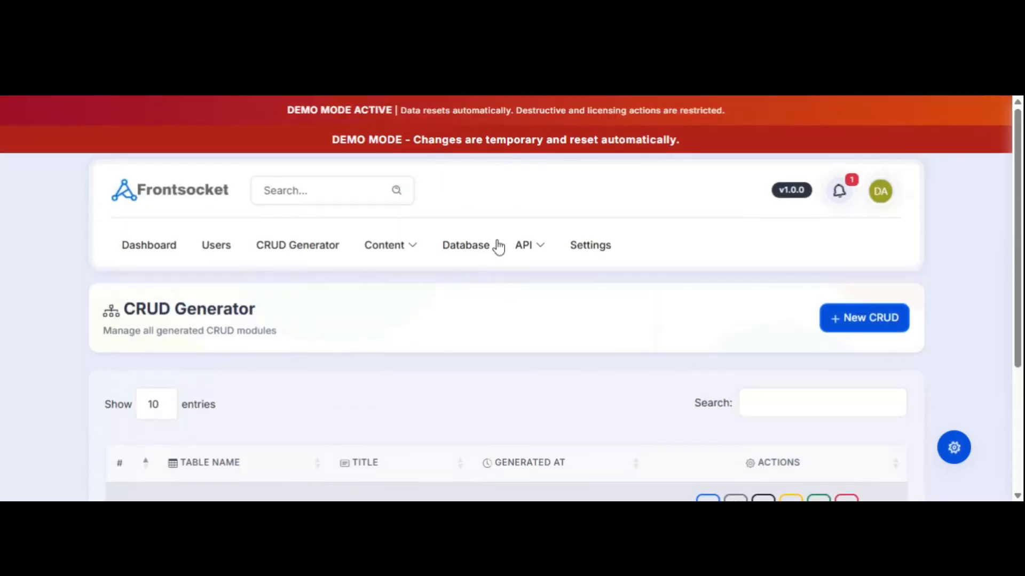
left_click(534, 246)
From the API Dashboard, start a new API endpoint and look over its empty form.
left_click(549, 291)
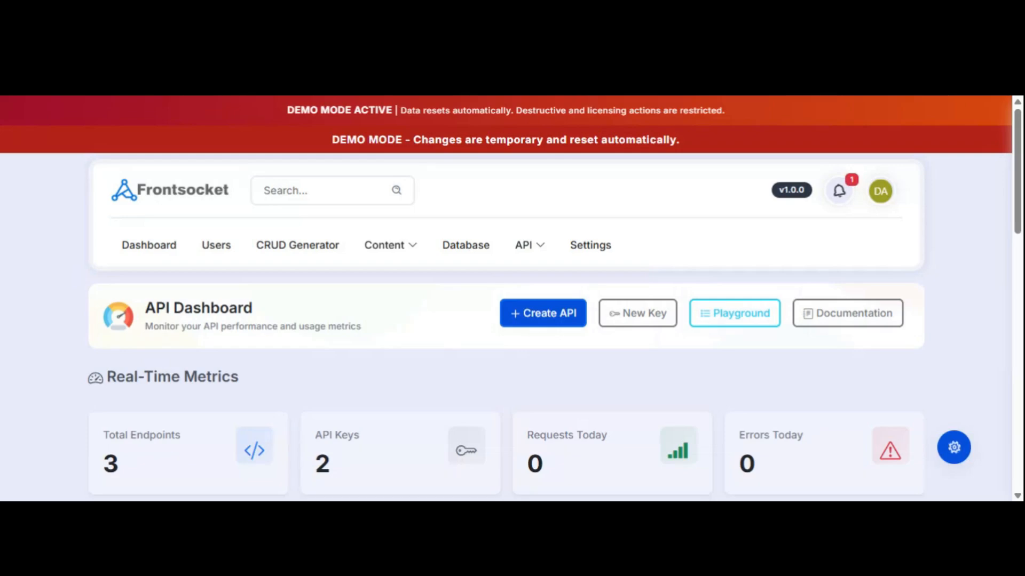
left_click(552, 320)
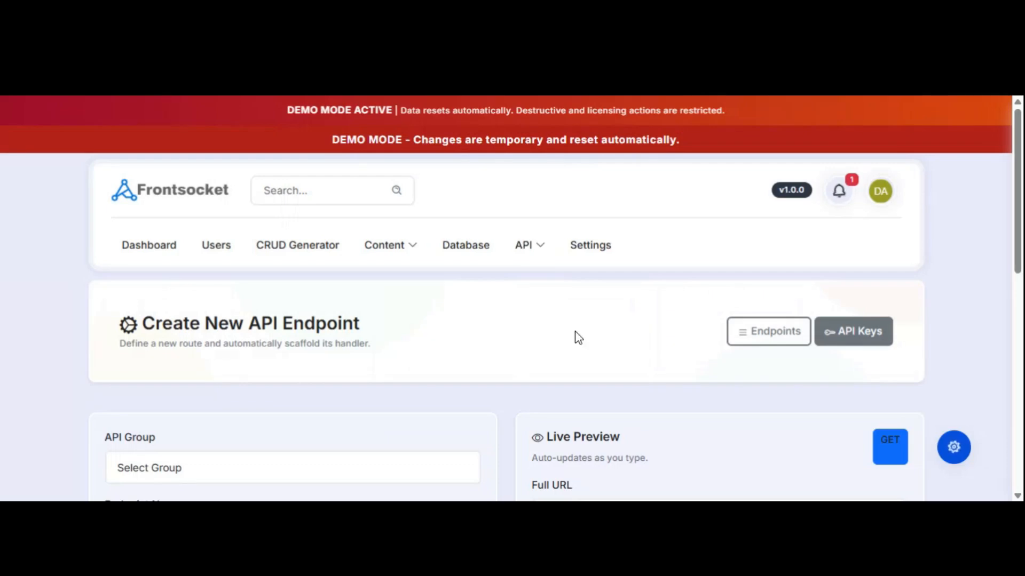
scroll(575, 331, "down", 3)
left_click(175, 318)
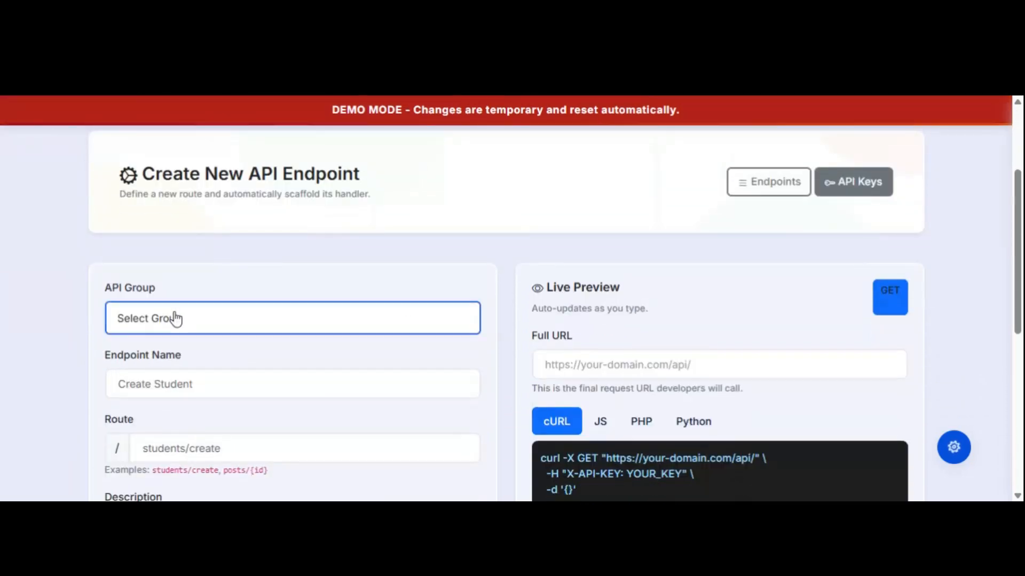
left_click(305, 263)
scroll(479, 277, "down", 2)
scroll(480, 280, "down", 2)
scroll(469, 284, "up", 3)
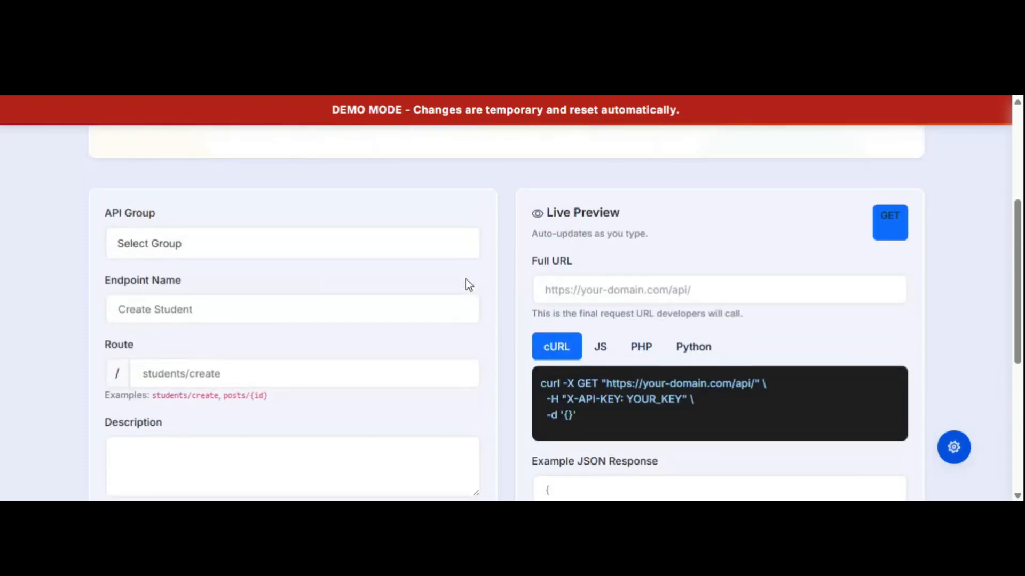
left_click(165, 251)
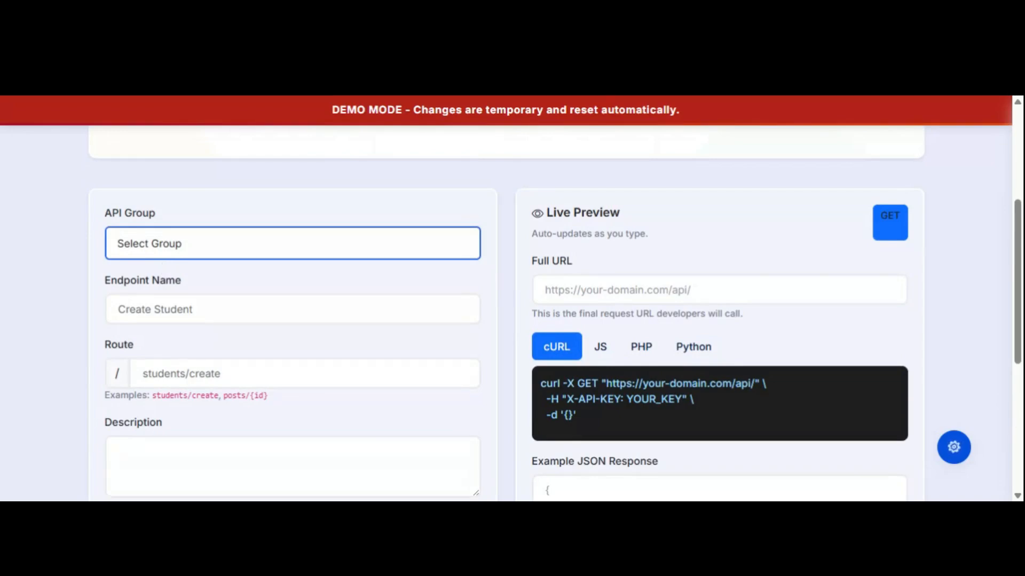
scroll(319, 224, "up", 4)
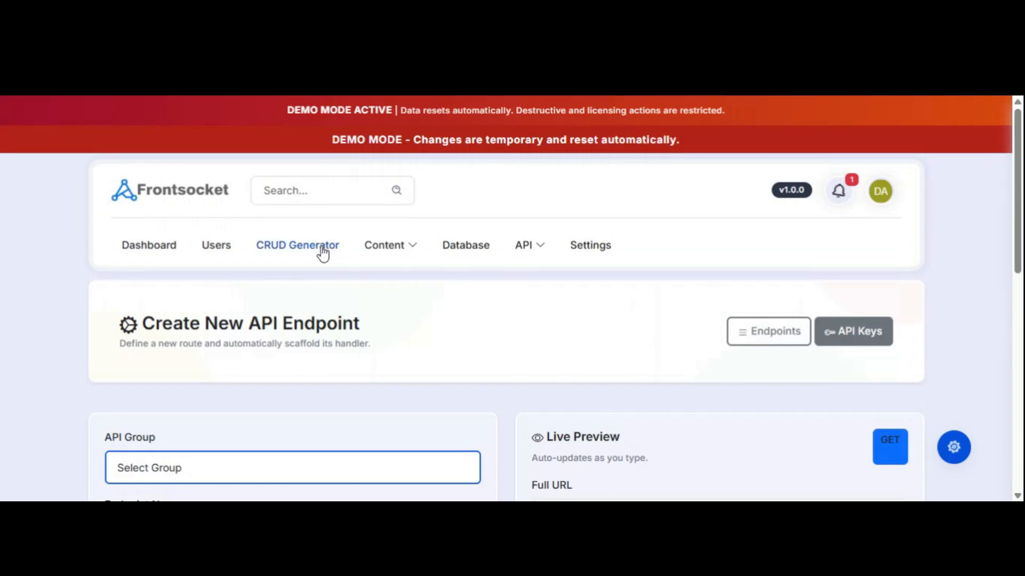
Open the API Groups page and start a new group.
mouse_move(535, 254)
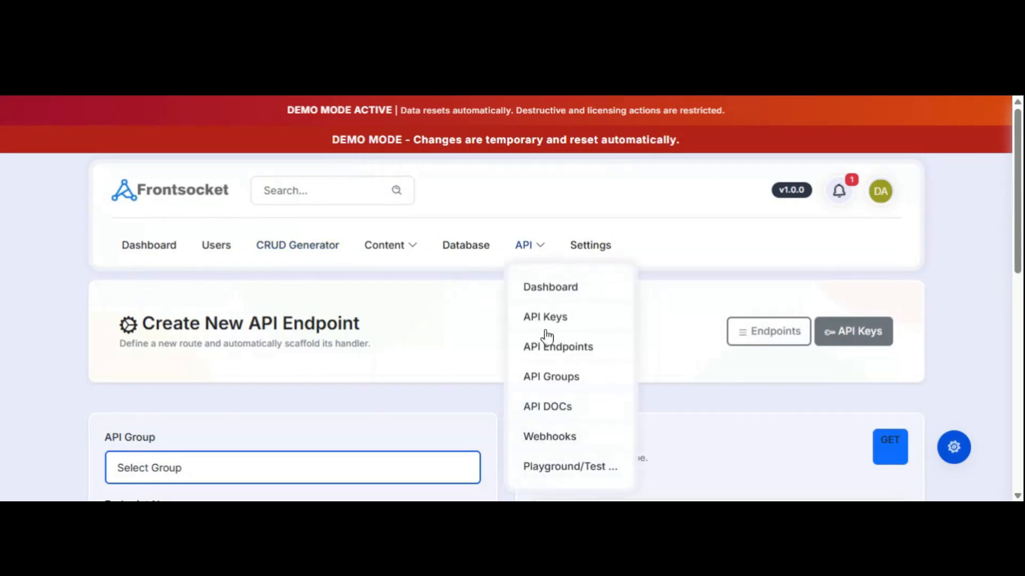
left_click(558, 381)
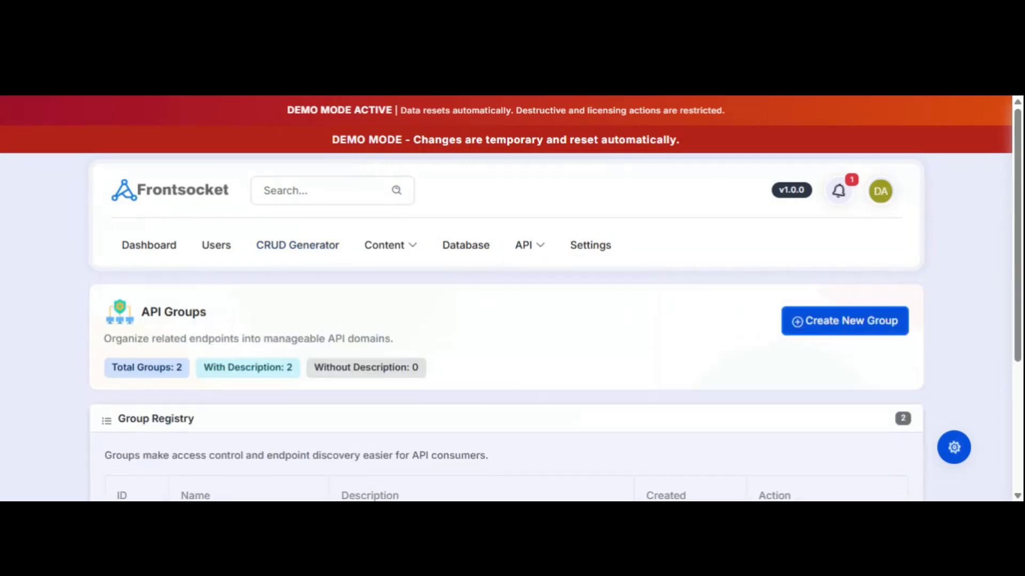
mouse_move(536, 255)
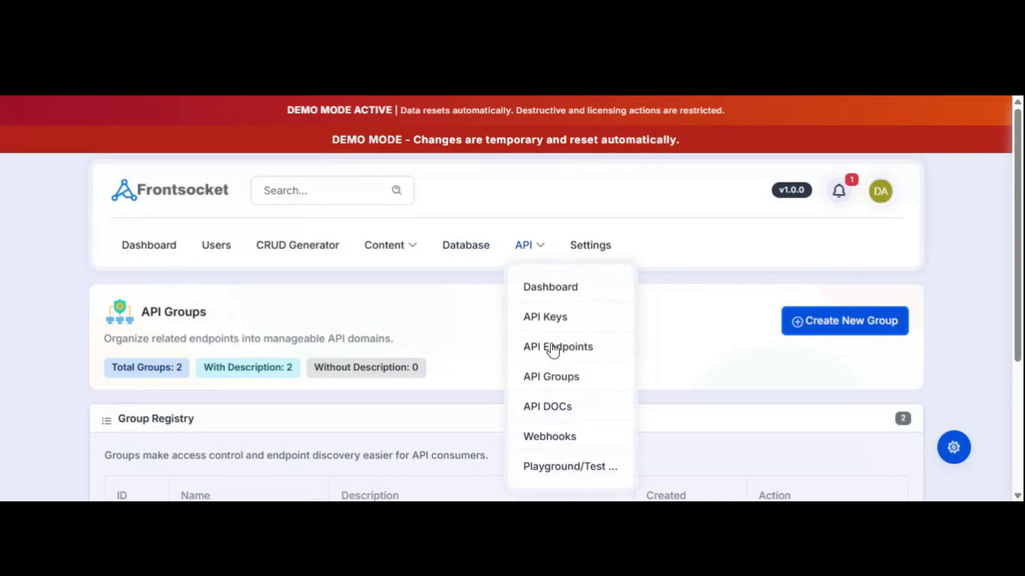
left_click(557, 380)
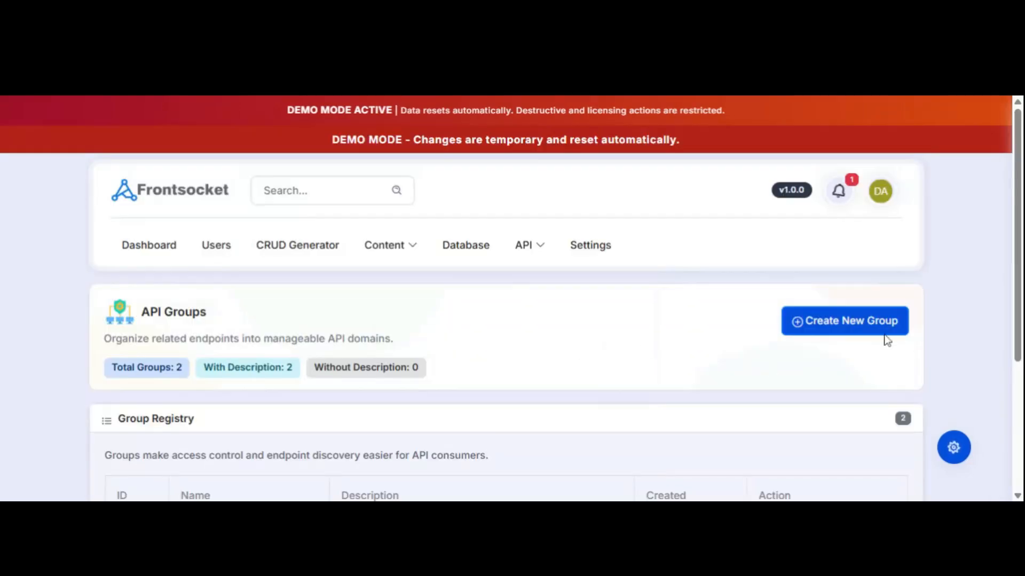
left_click(851, 329)
scroll(499, 356, "down", 3)
scroll(499, 320, "down", 1)
Create group 'booklist', described as being for the books and related tables.
left_click(277, 289)
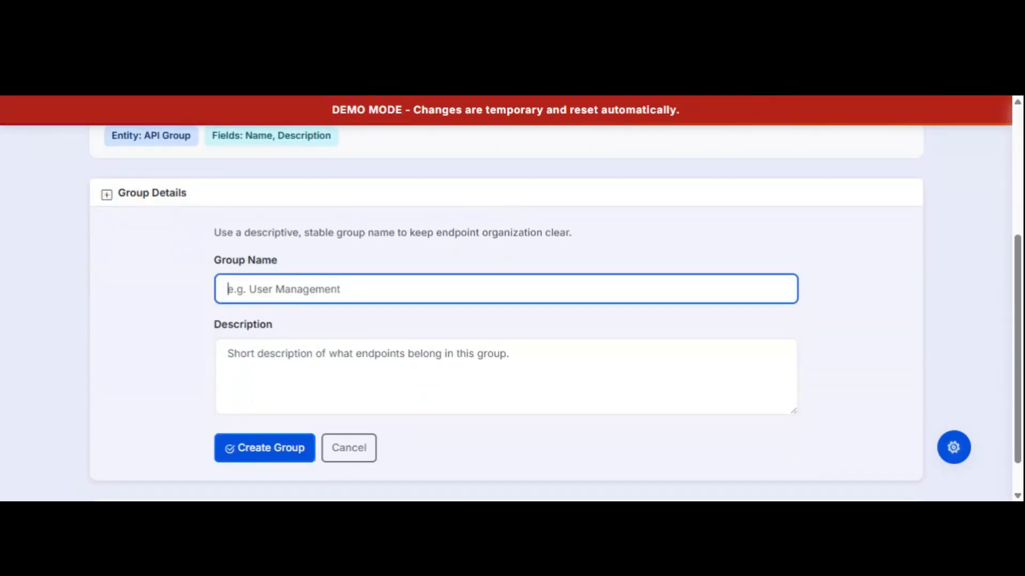
type("book")
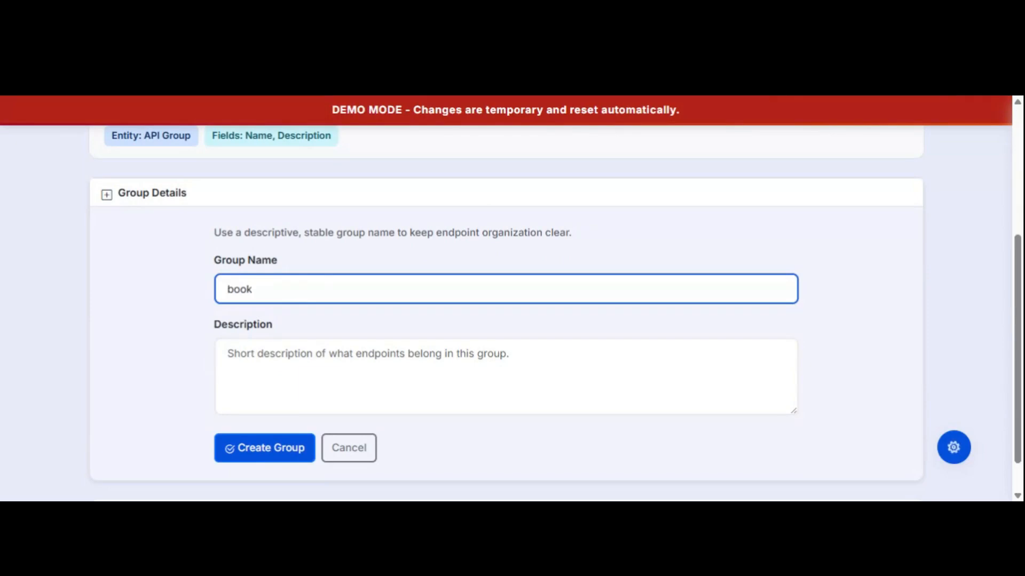
type("list")
left_click(229, 354)
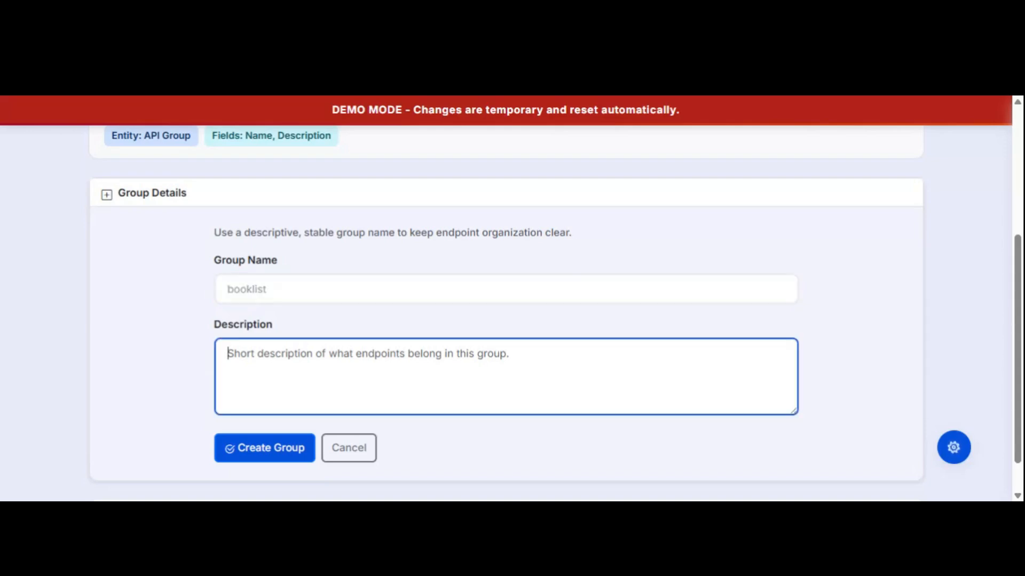
type("this group")
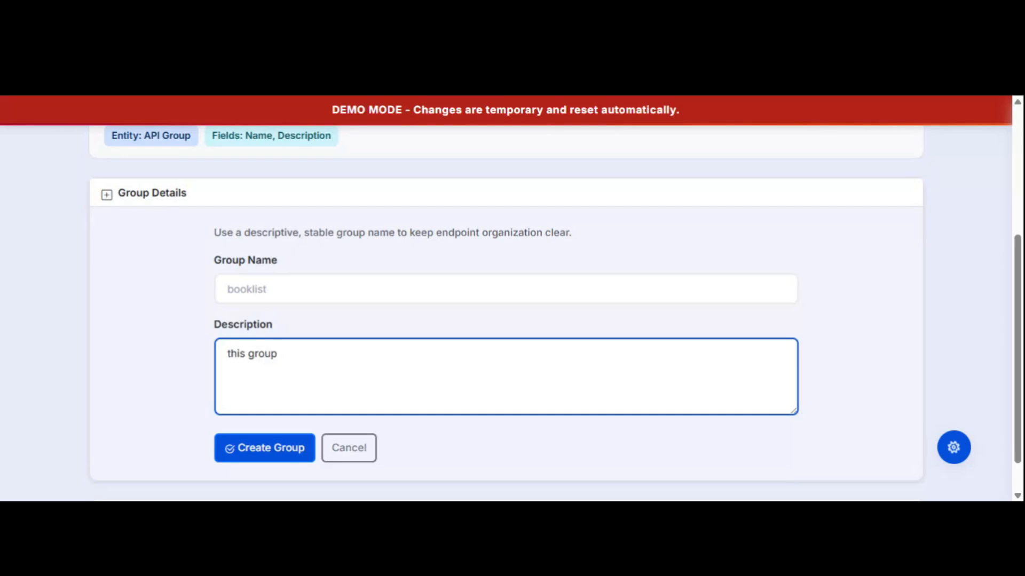
type(" is fo")
type("the boo")
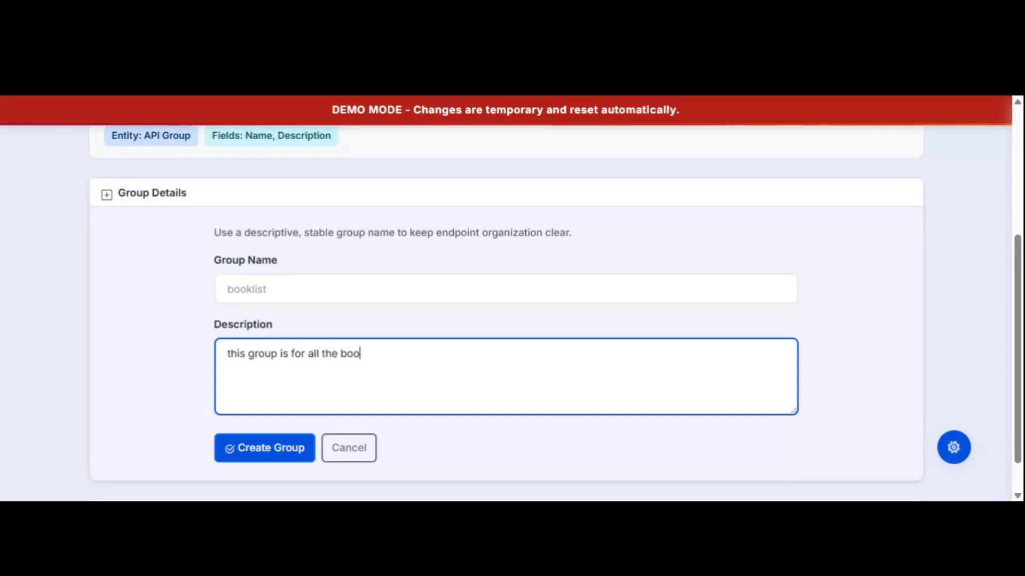
type("ks and related tables")
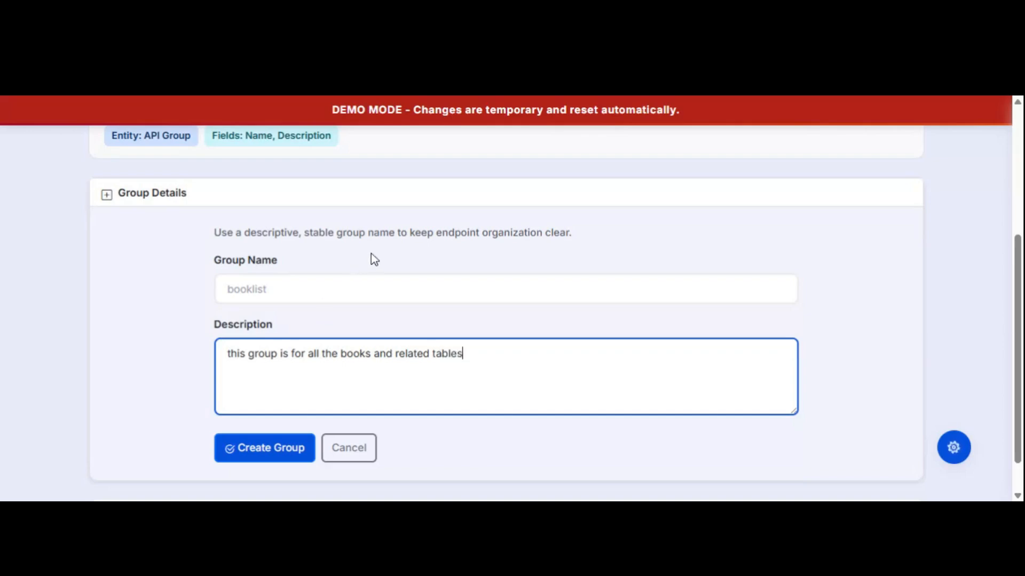
scroll(373, 258, "up", 4)
scroll(650, 333, "down", 2)
scroll(653, 339, "down", 2)
scroll(661, 341, "up", 2)
scroll(667, 341, "down", 3)
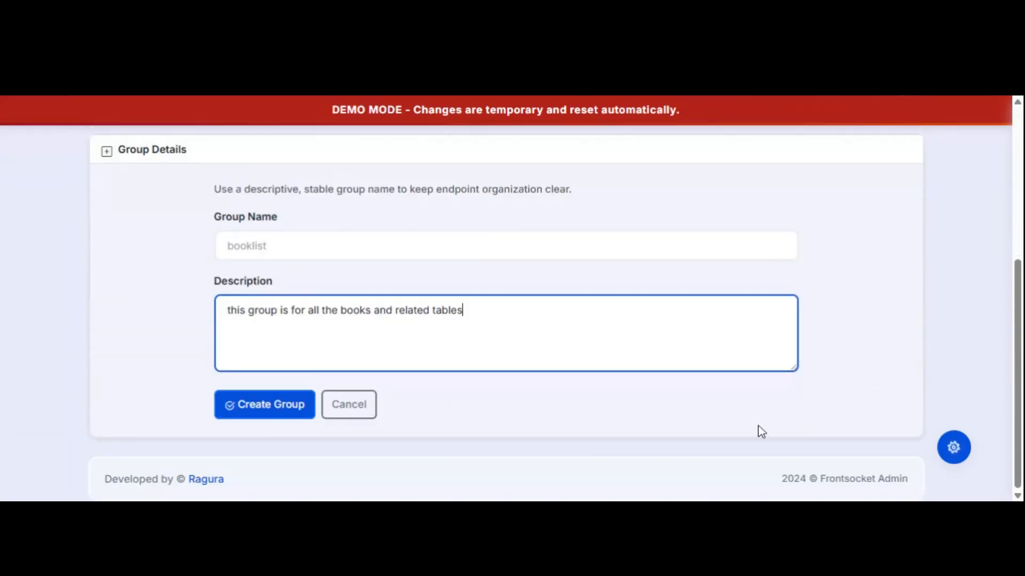
left_click(277, 414)
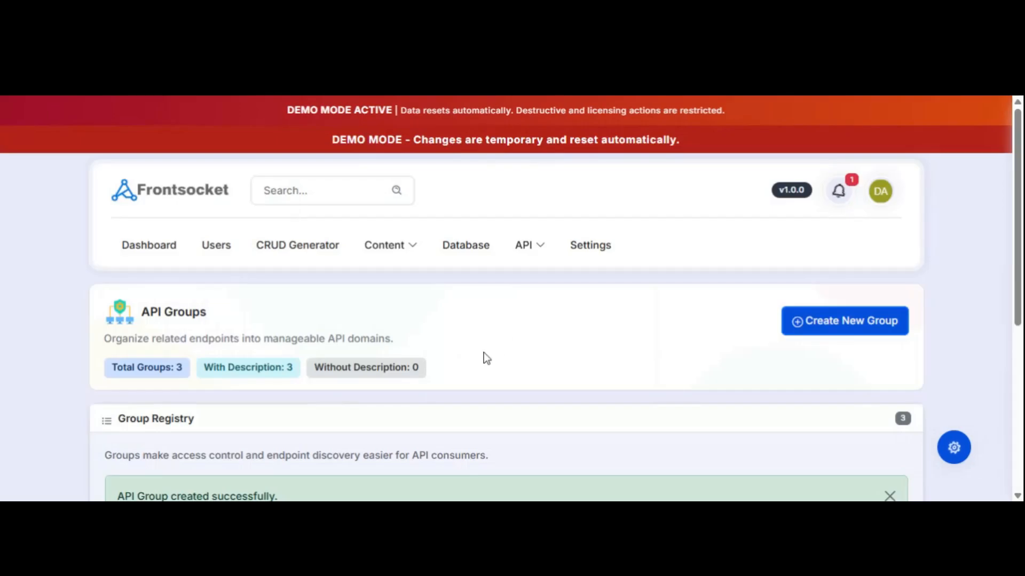
Go to the API Endpoints list of 3 endpoints and start a new endpoint.
scroll(359, 327, "down", 4)
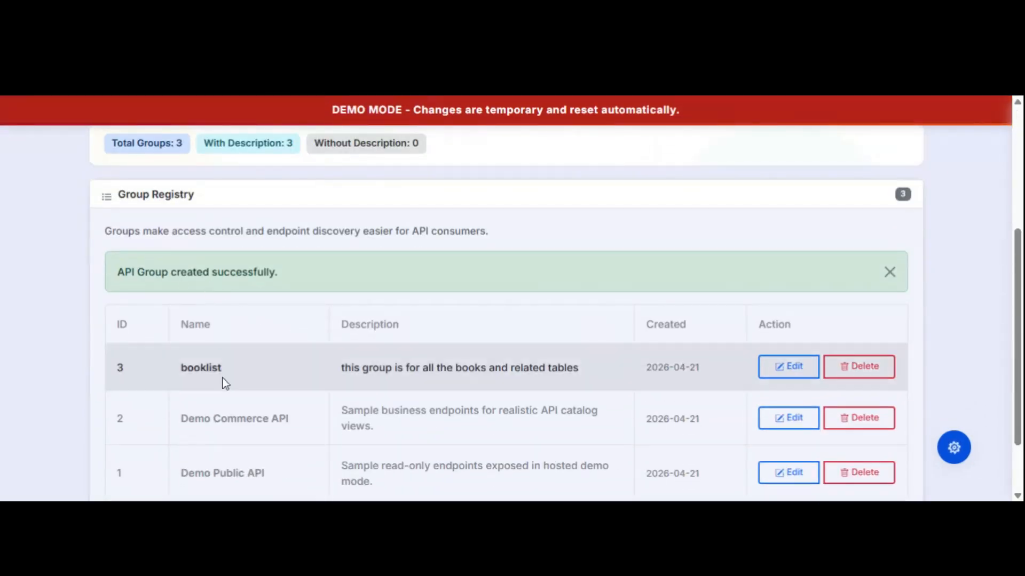
scroll(566, 253, "up", 4)
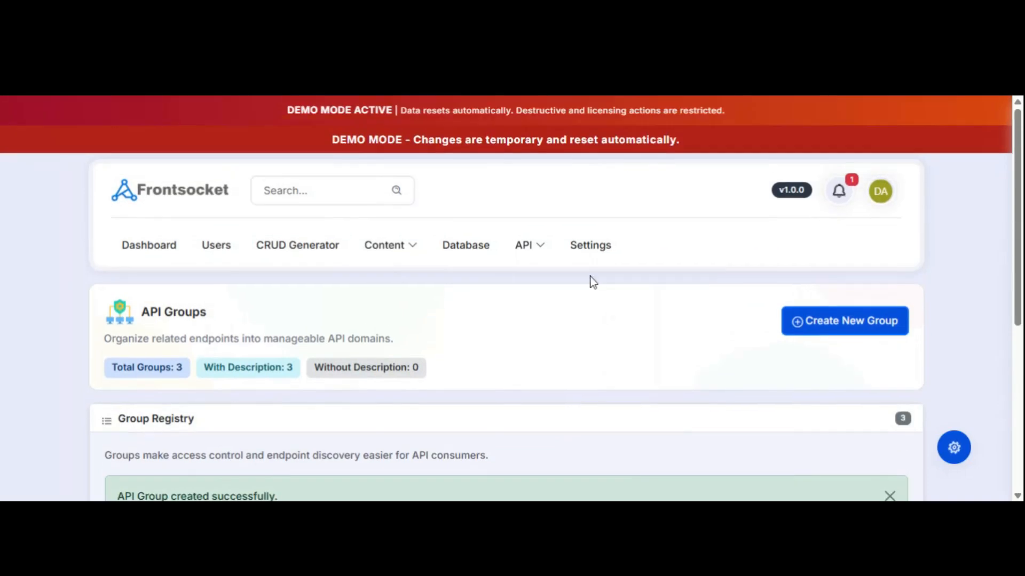
left_click(535, 250)
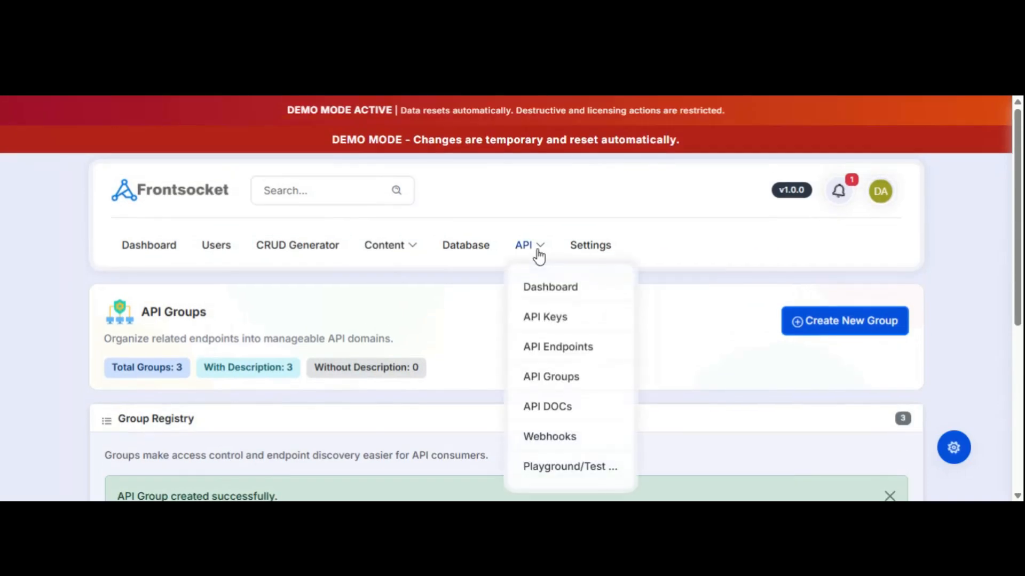
left_click(557, 353)
scroll(533, 335, "down", 4)
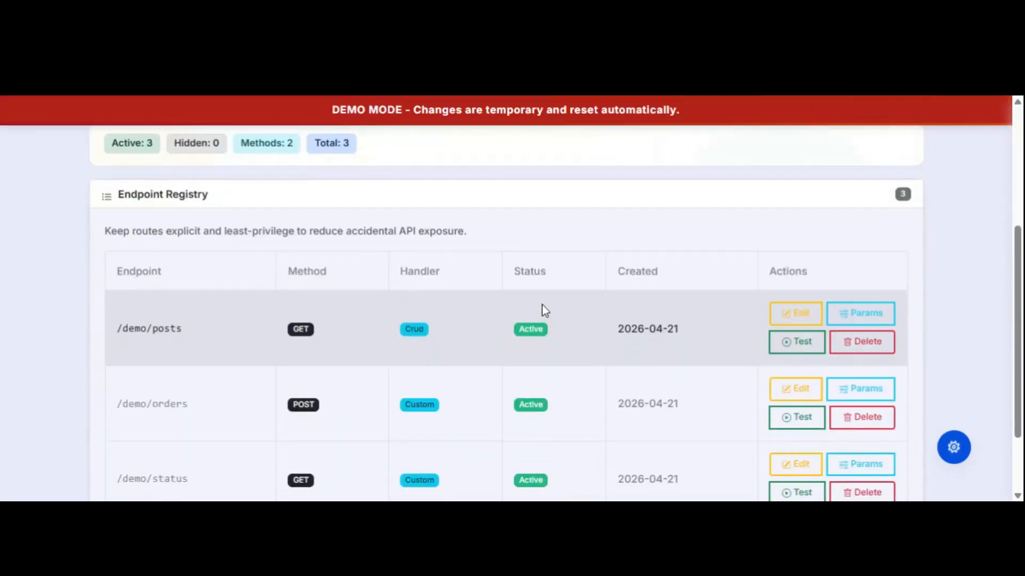
scroll(543, 309, "up", 4)
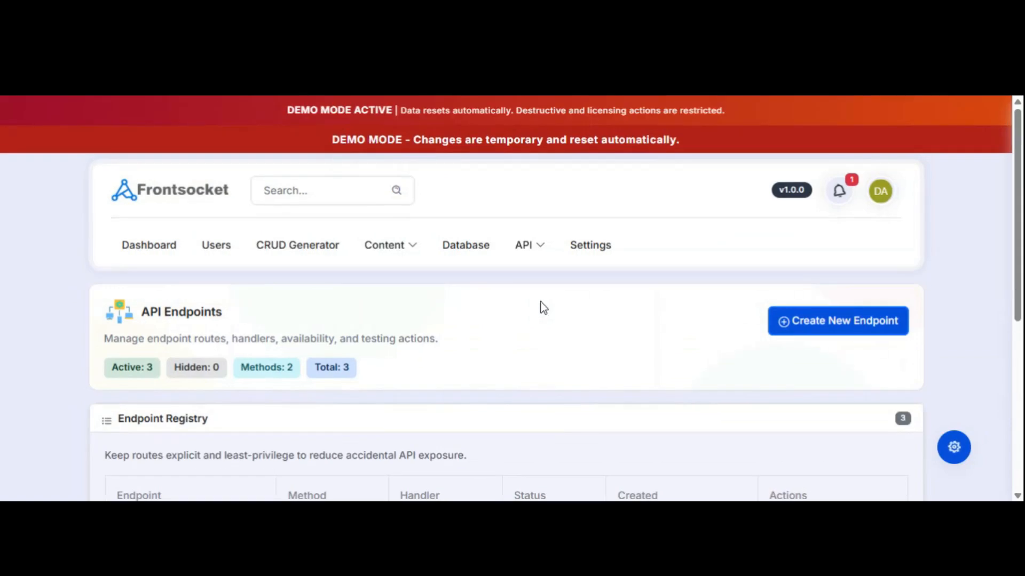
left_click(813, 322)
Assign the endpoint to group booklist, name it 'all books', and set route books/list.
scroll(533, 352, "down", 3)
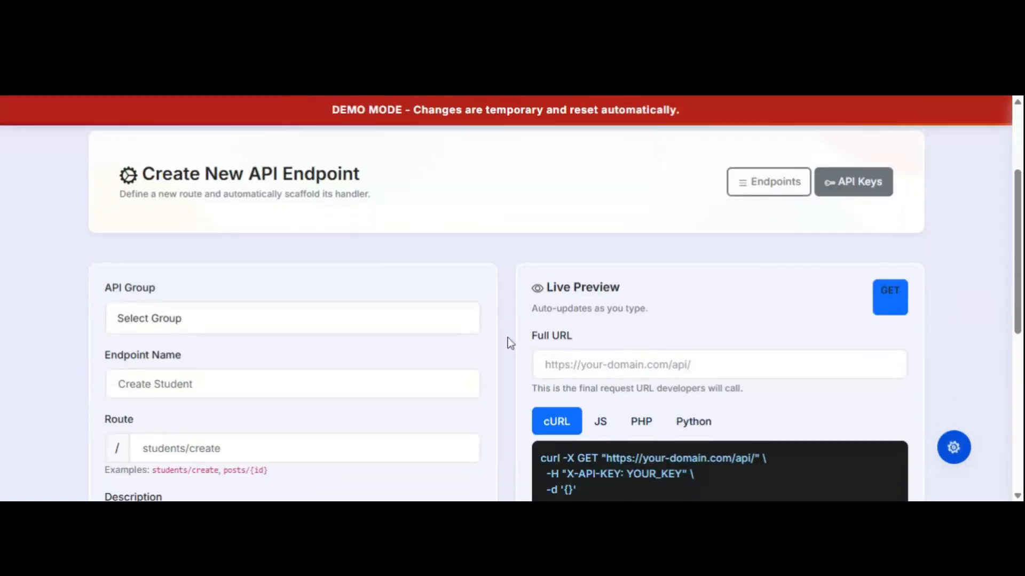
left_click(192, 329)
left_click(174, 362)
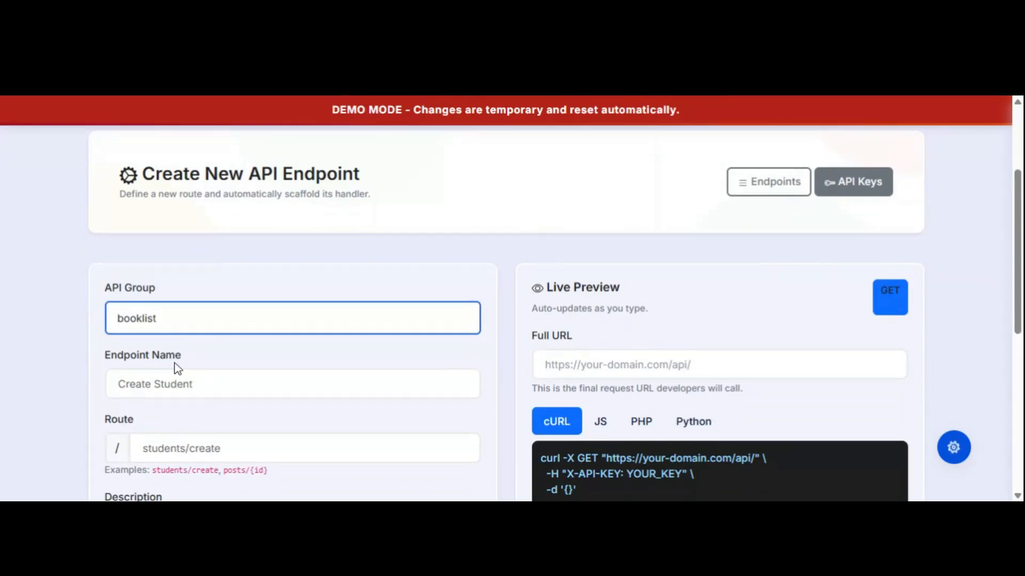
left_click(155, 384)
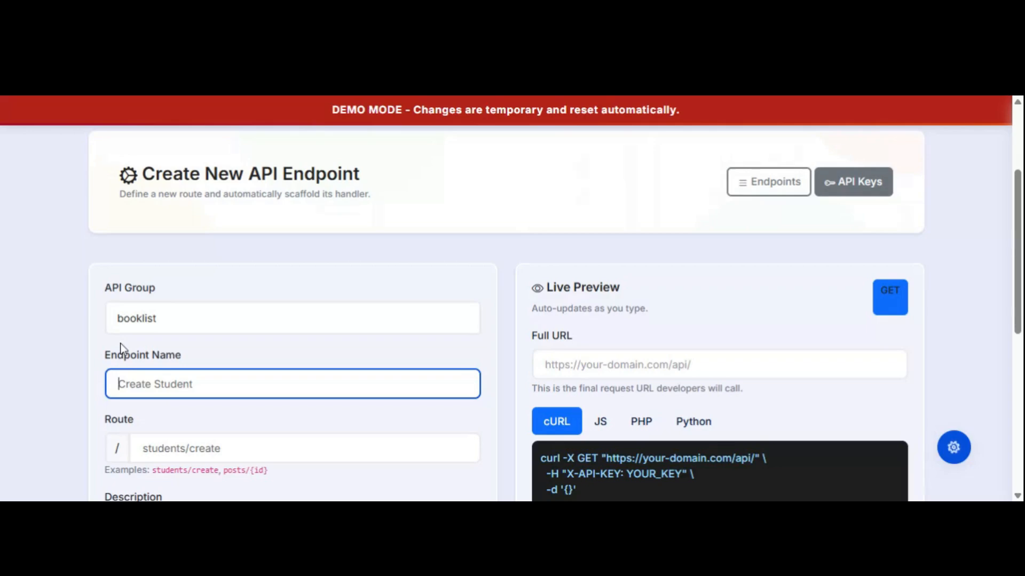
type("all")
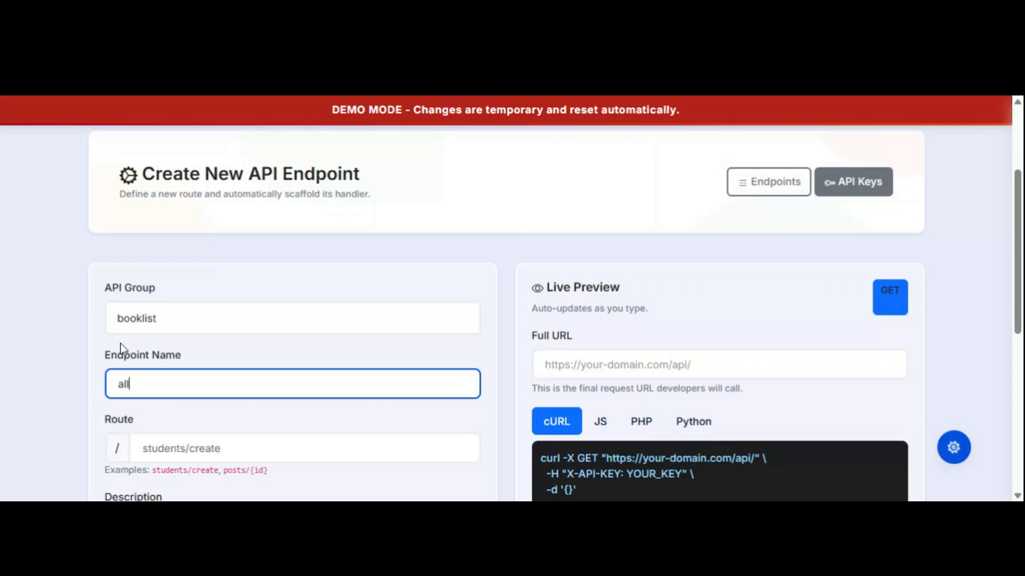
type(" books")
key("Tab")
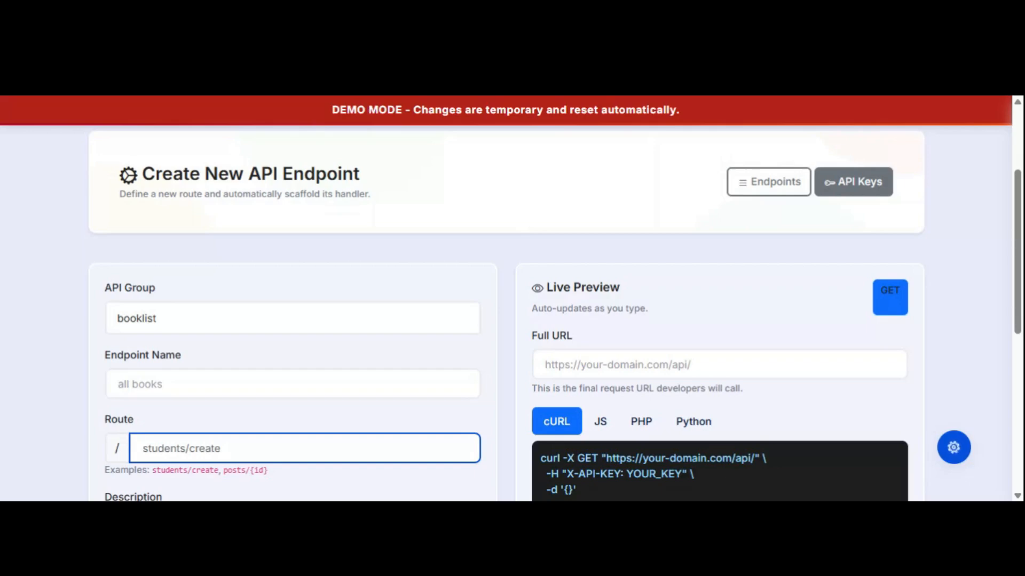
type("b")
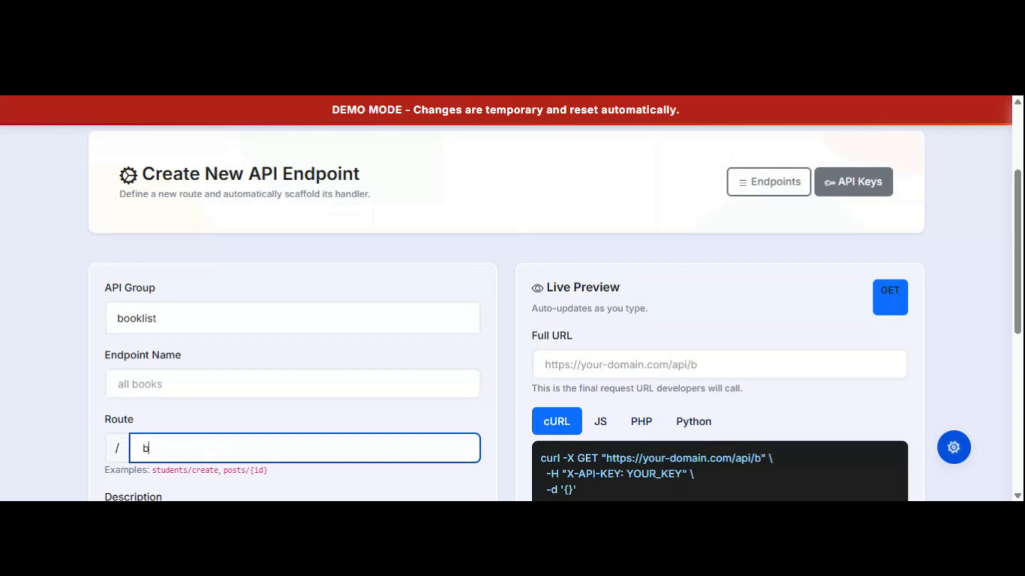
type("ooks/list")
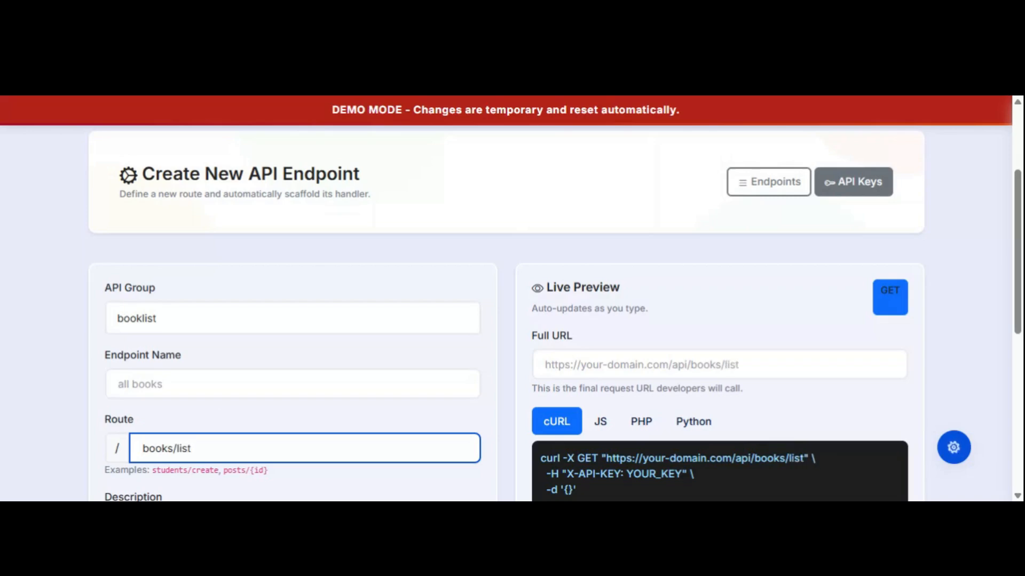
scroll(363, 347, "down", 3)
left_click(292, 392)
Describe the endpoint as 'this end point will pull all the booksrecord', a GET CRUD handler on books.
type("this en")
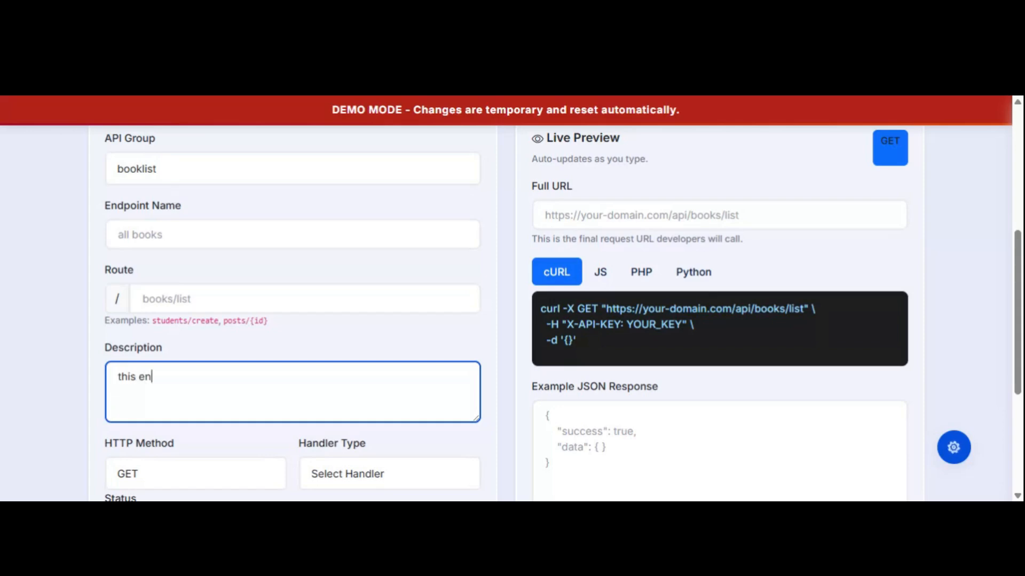
type("d point will pull all ")
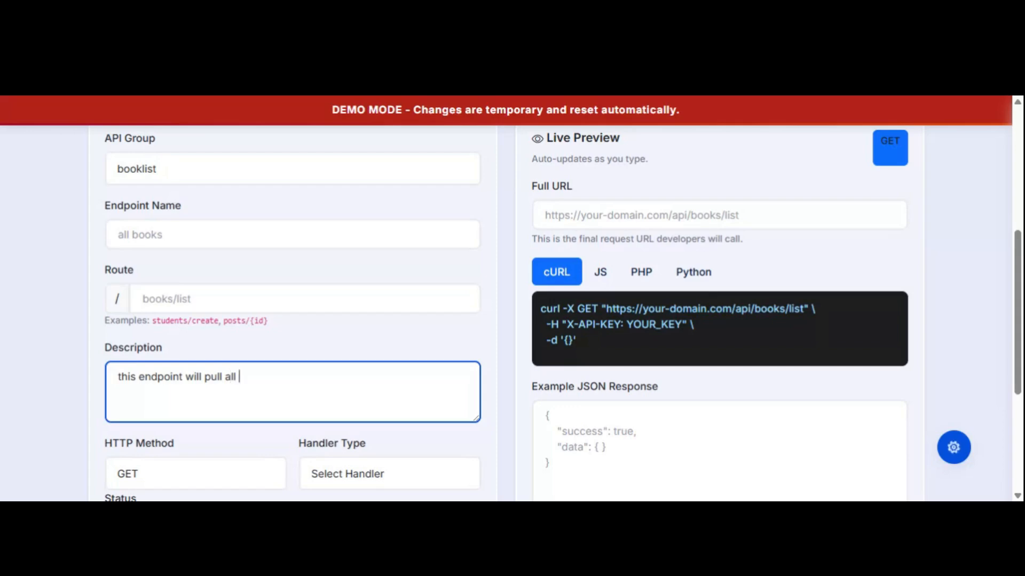
type("the booksrecord")
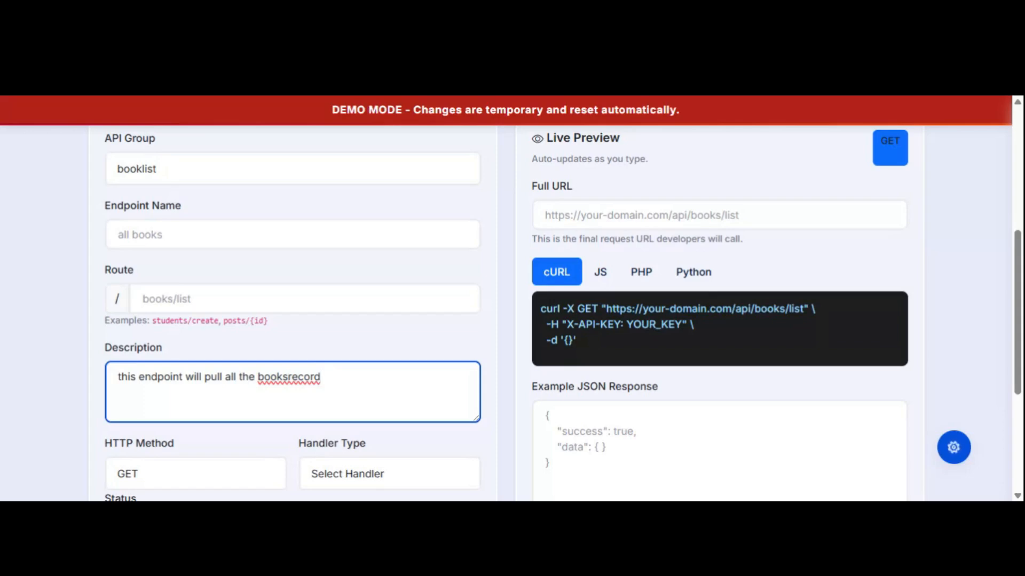
scroll(368, 331, "down", 3)
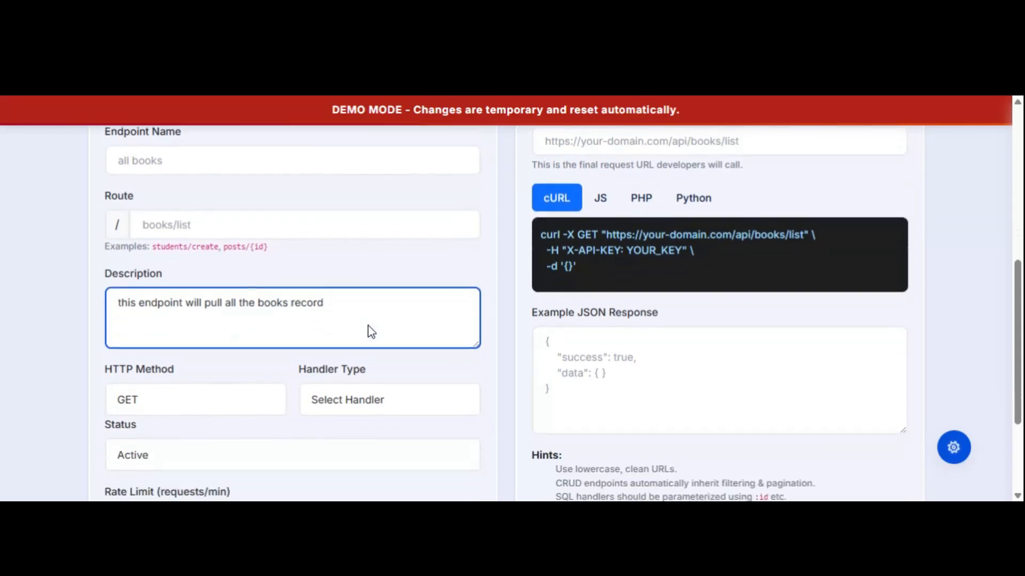
left_click(260, 330)
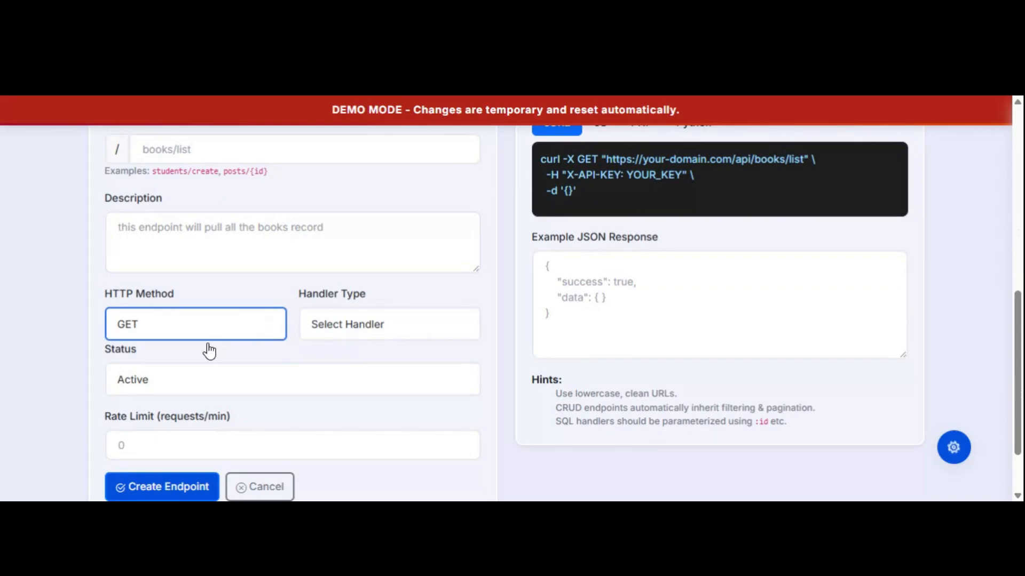
left_click(348, 331)
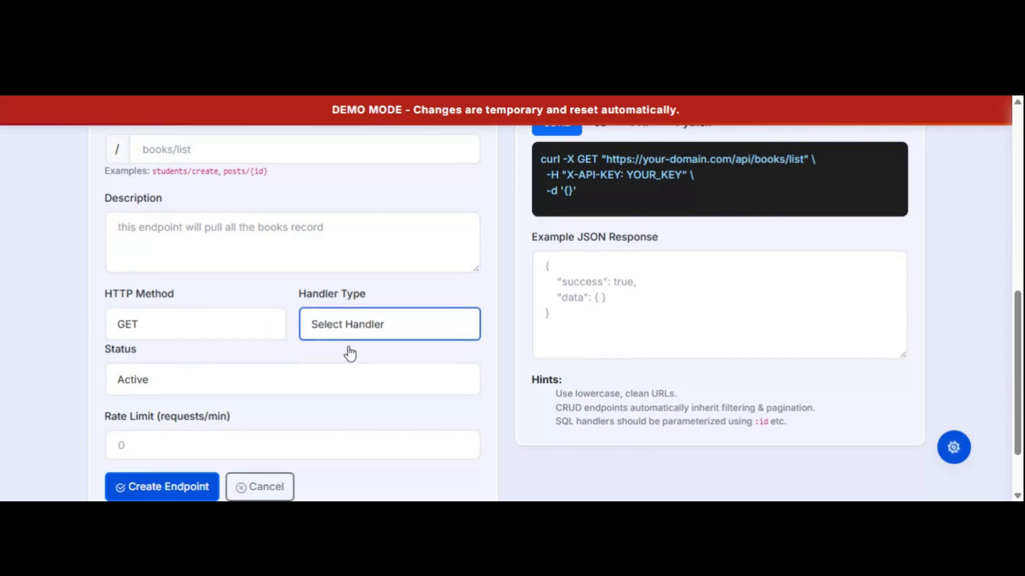
left_click(347, 377)
left_click(196, 393)
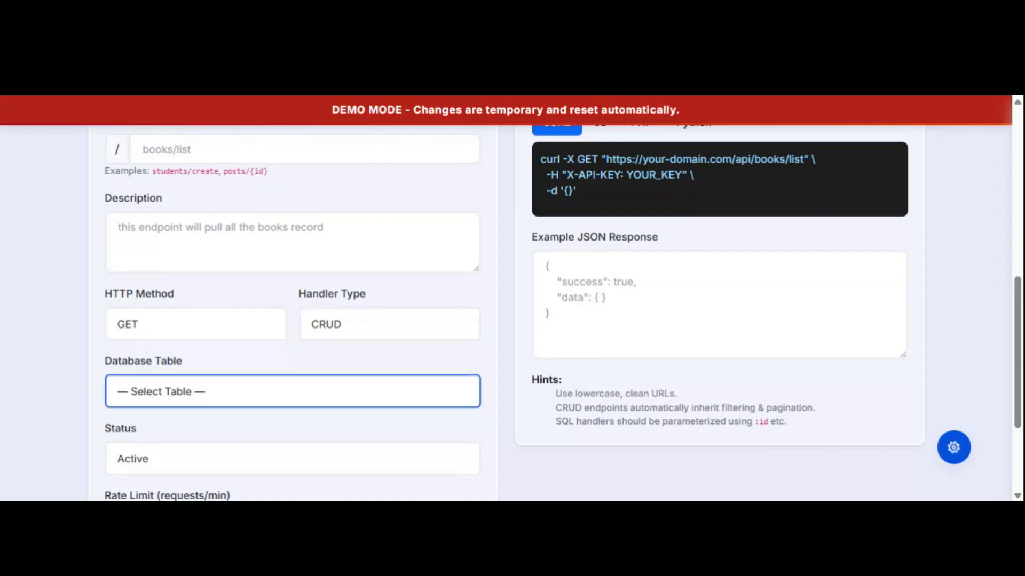
left_click(186, 427)
Keep the endpoint Active with a 60 requests-per-minute limit and create it.
scroll(257, 376, "down", 3)
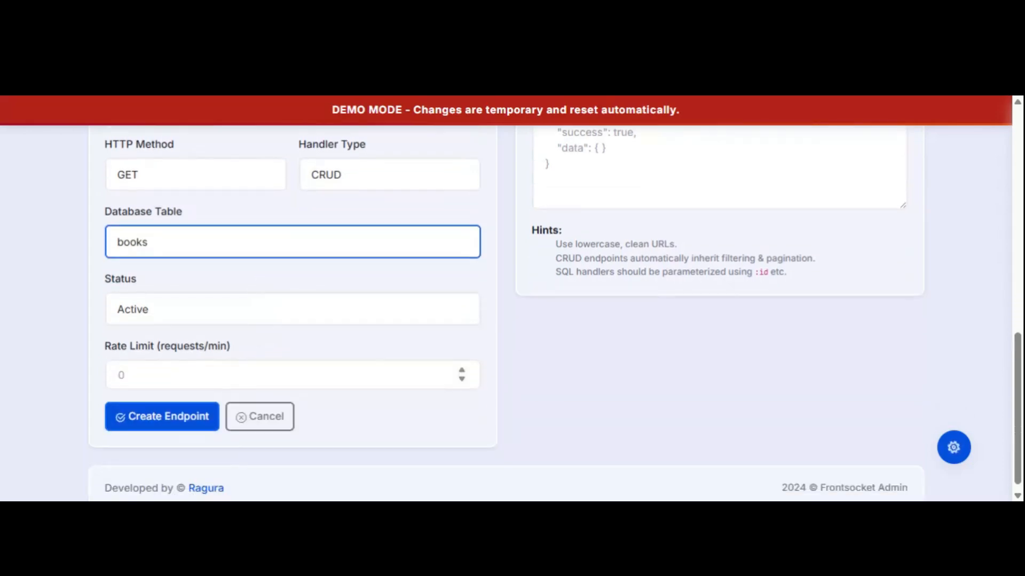
left_click(217, 322)
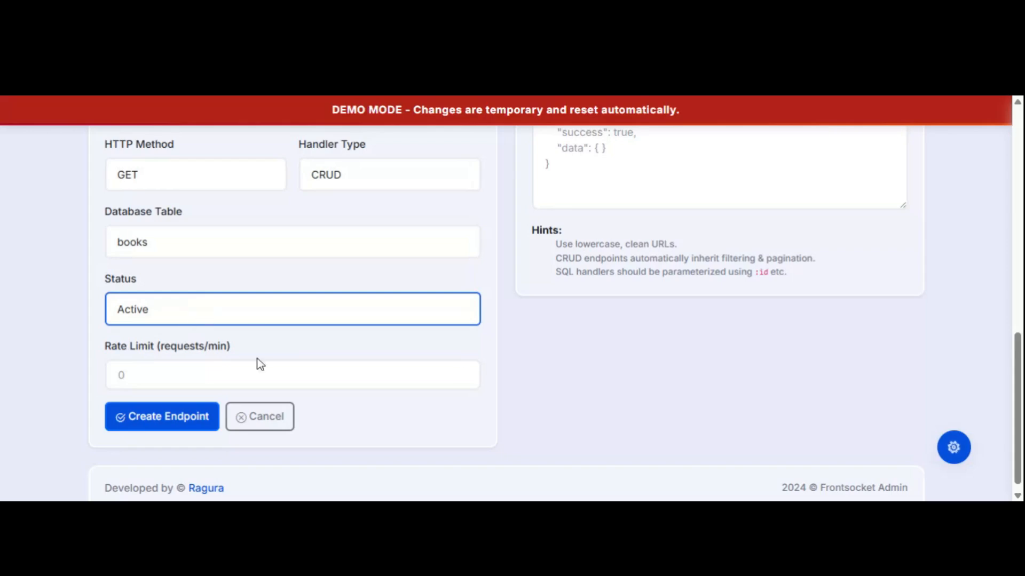
left_click(122, 375)
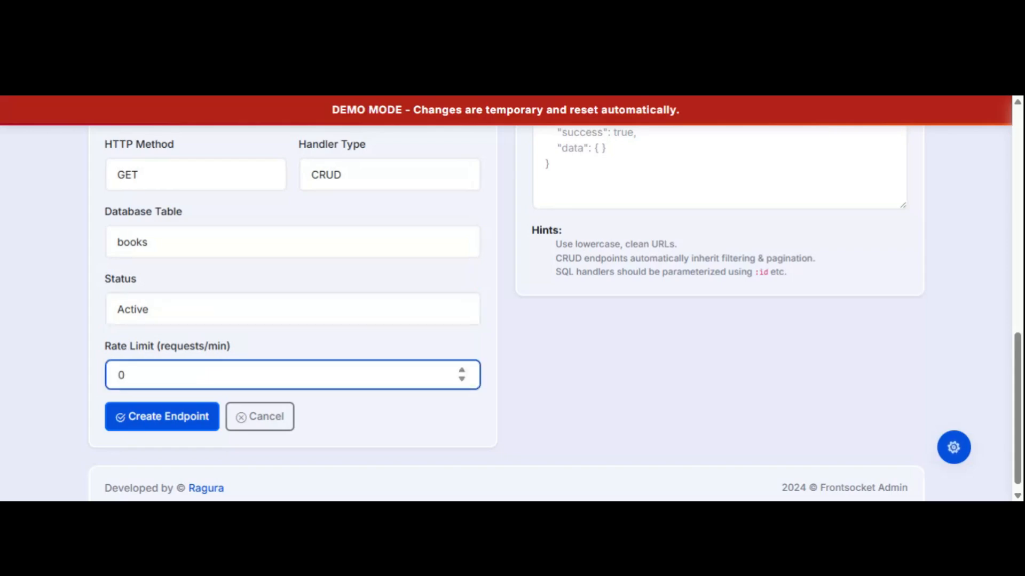
type("60")
scroll(414, 306, "up", 7)
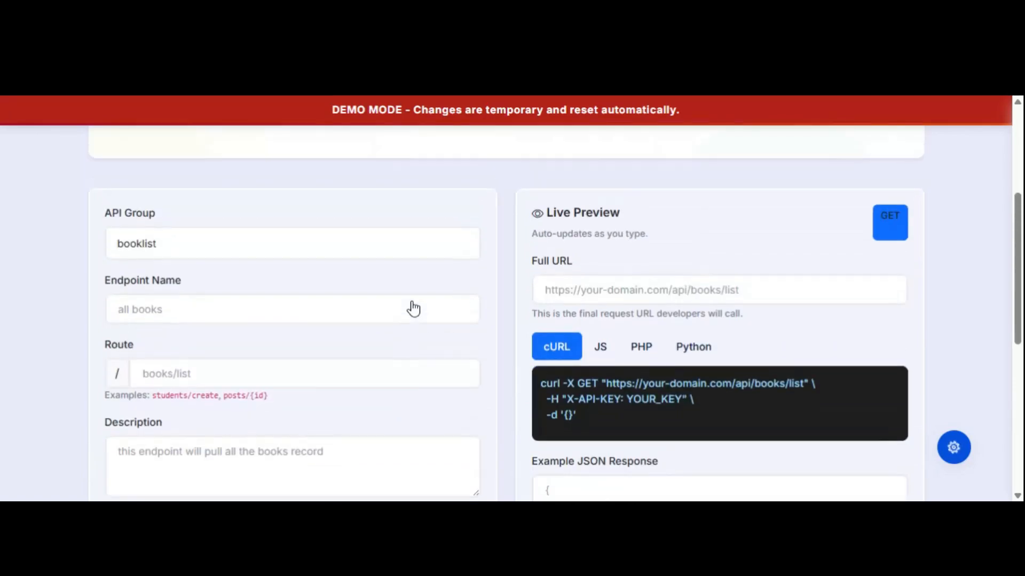
scroll(414, 302, "up", 3)
scroll(414, 302, "down", 10)
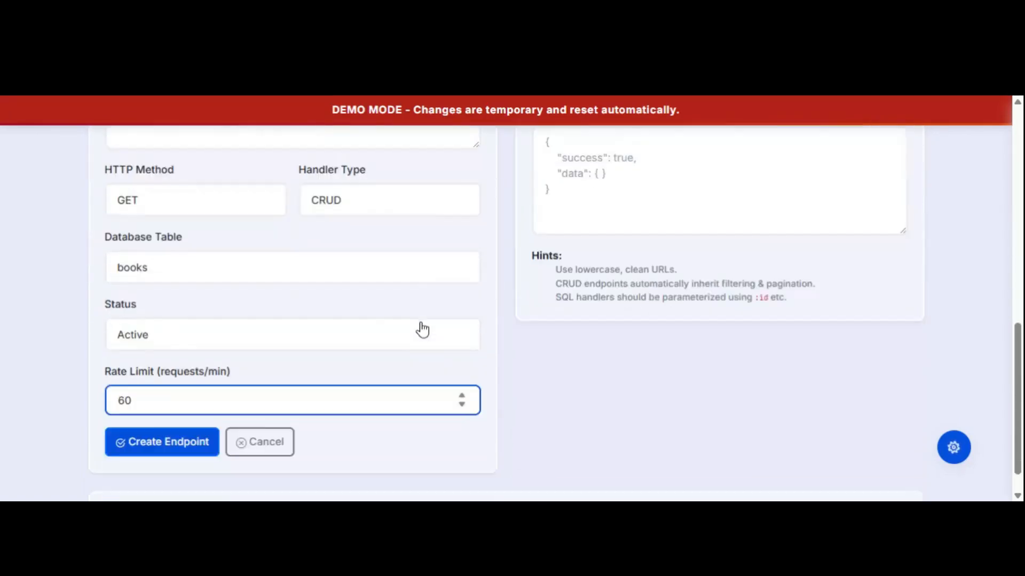
left_click(159, 416)
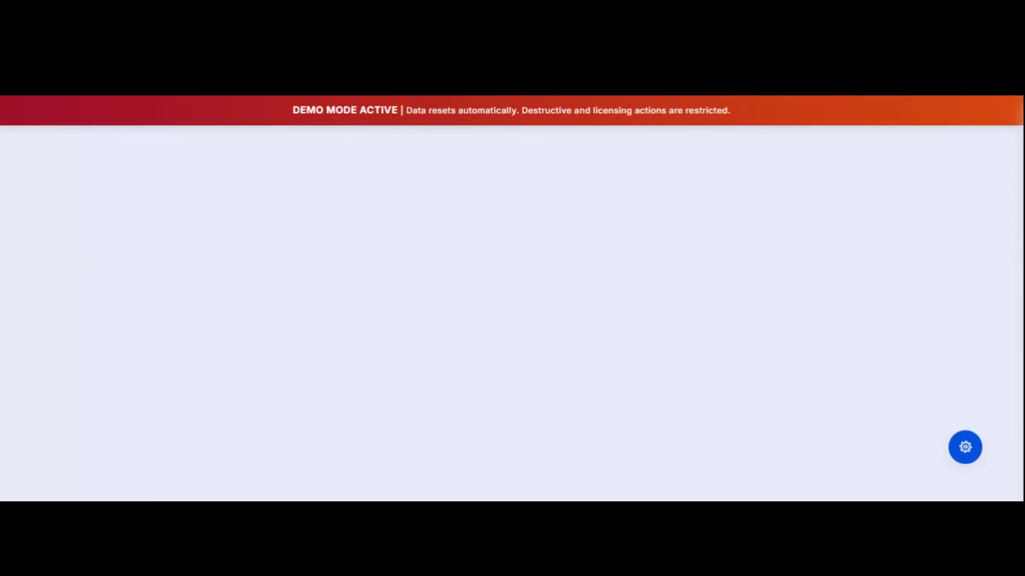
Review the generated request code in the JavaScript and PHP tabs.
scroll(421, 368, "down", 4)
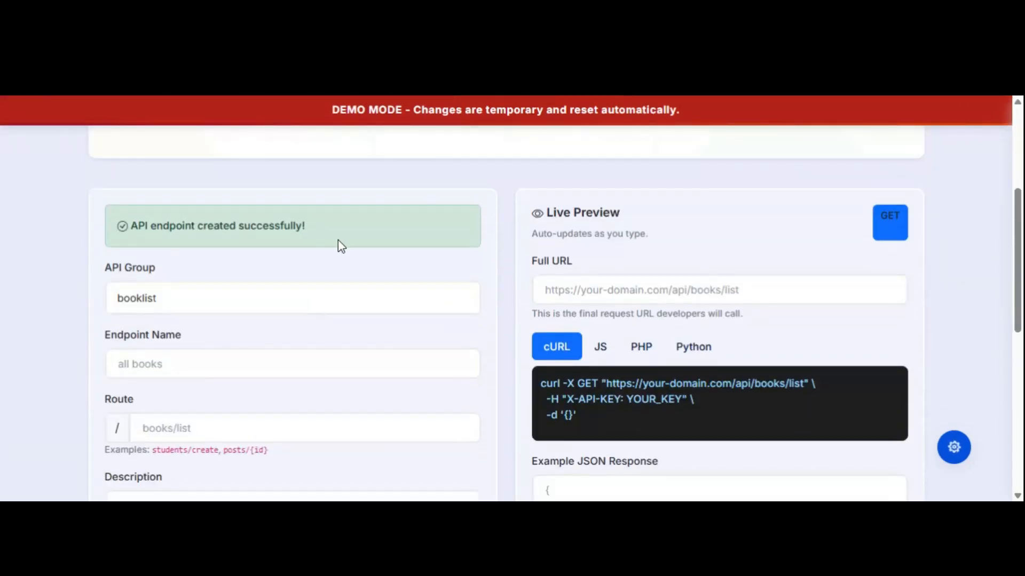
scroll(383, 286, "down", 3)
scroll(383, 286, "up", 1)
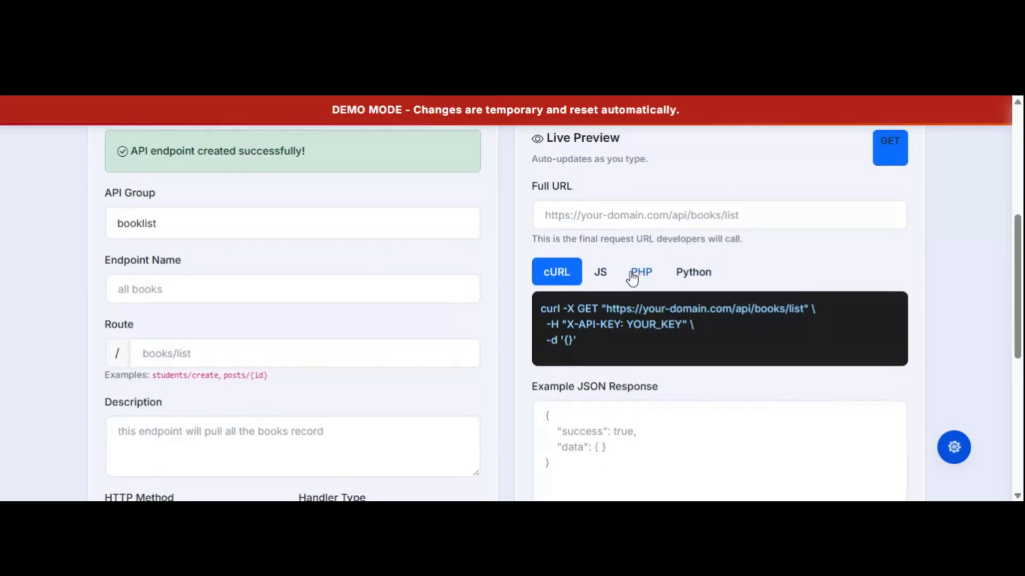
left_click(608, 277)
left_click(637, 275)
scroll(210, 281, "up", 3)
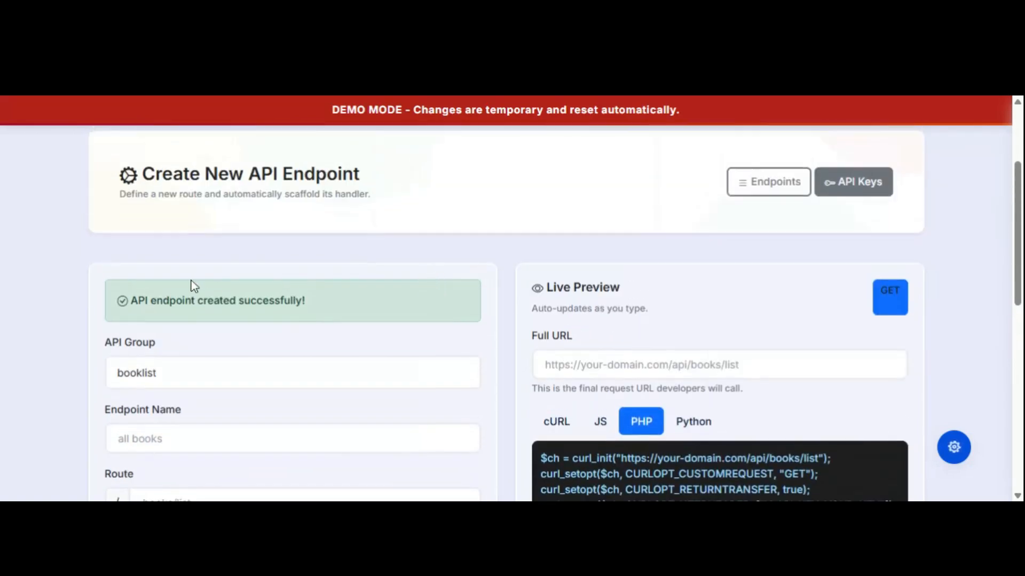
left_click_drag(114, 297, 319, 307)
scroll(356, 297, "up", 3)
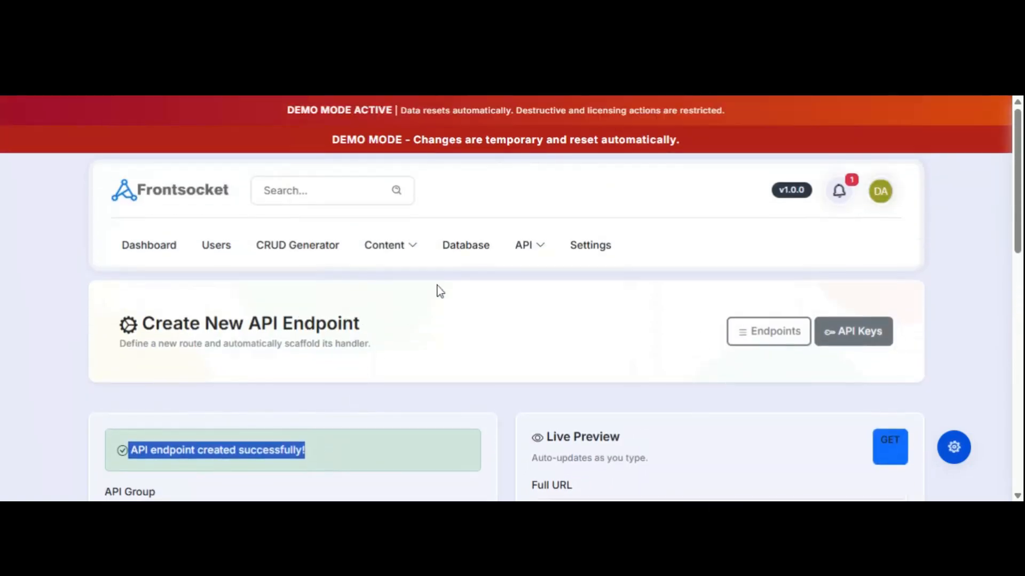
left_click(538, 248)
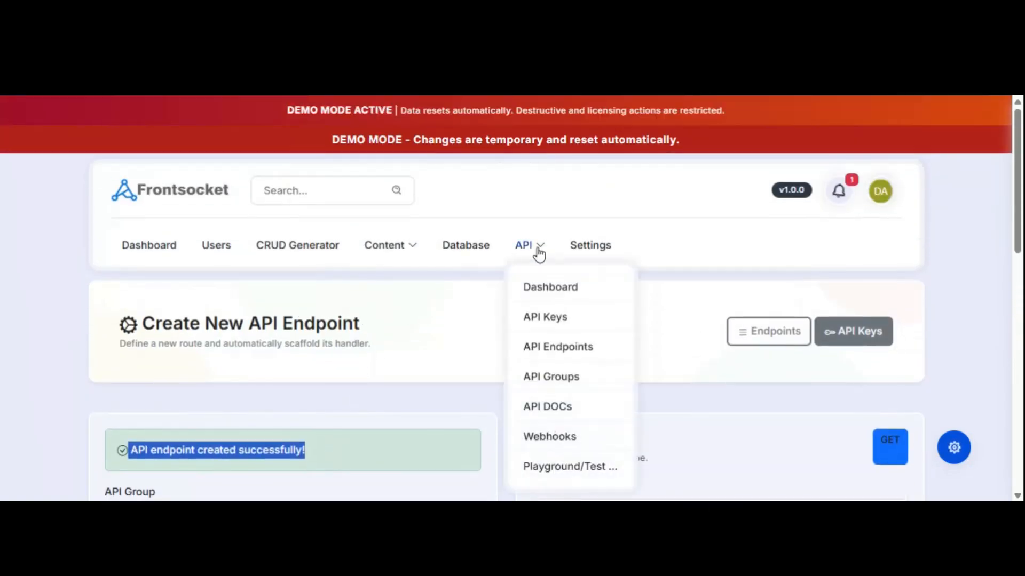
left_click(544, 351)
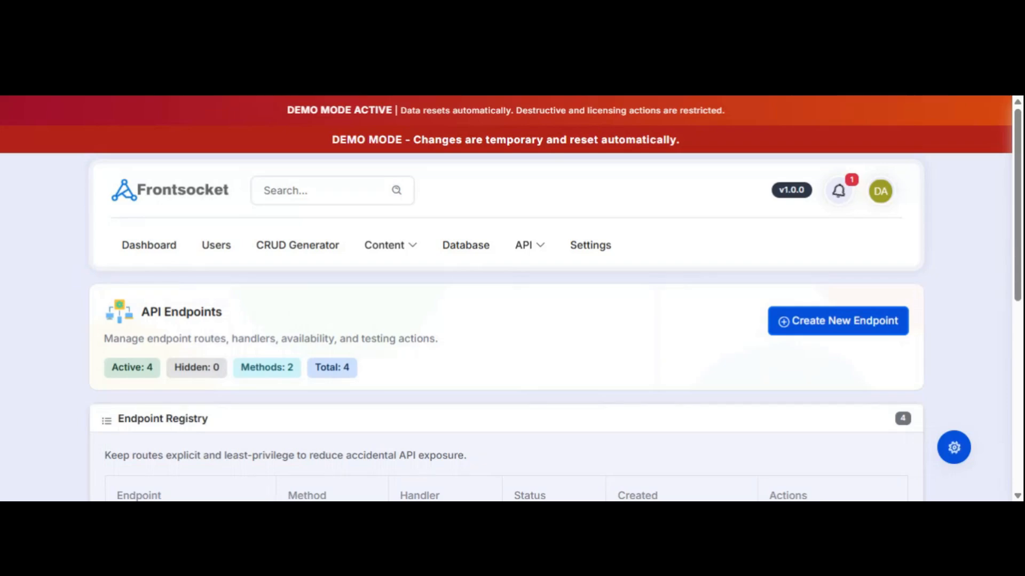
scroll(595, 313, "down", 7)
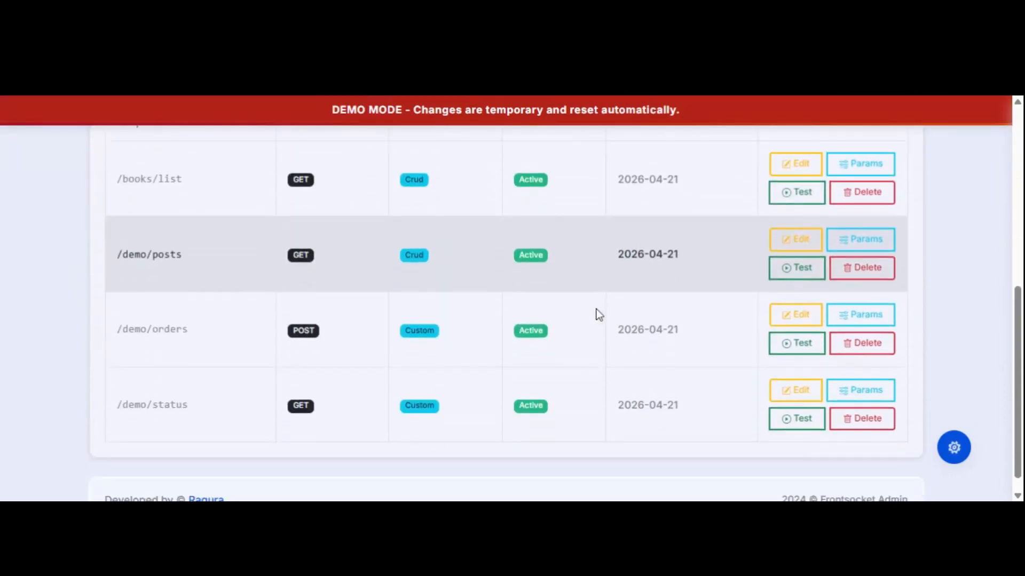
scroll(597, 310, "up", 1)
left_click_drag(122, 253, 743, 267)
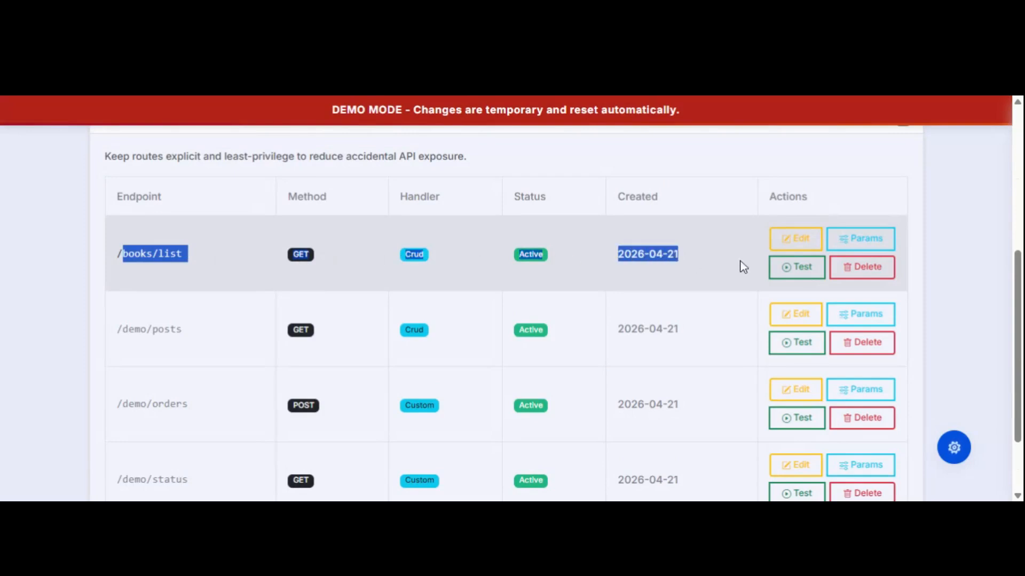
left_click(711, 269)
scroll(602, 323, "up", 2)
scroll(524, 371, "down", 3)
scroll(523, 368, "up", 3)
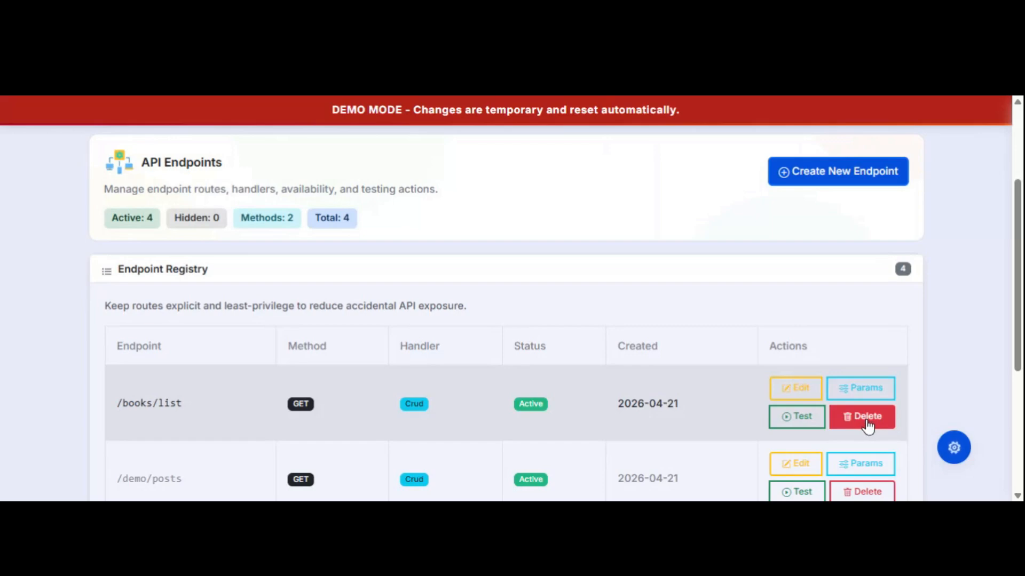
Open the test console for GET /books/list and put the cursor in its empty API Key field.
left_click(792, 419)
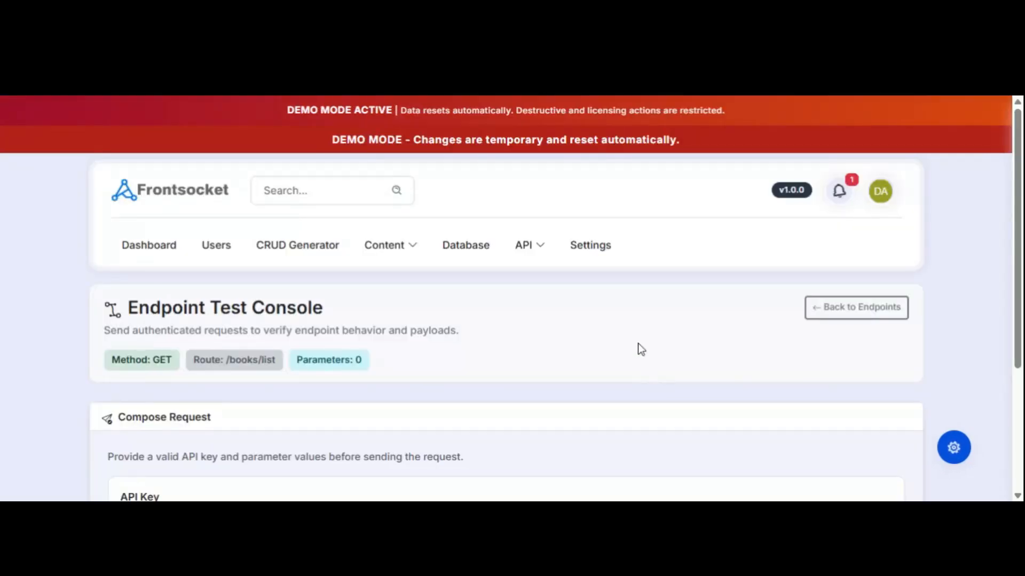
scroll(640, 346, "down", 3)
scroll(640, 347, "down", 1)
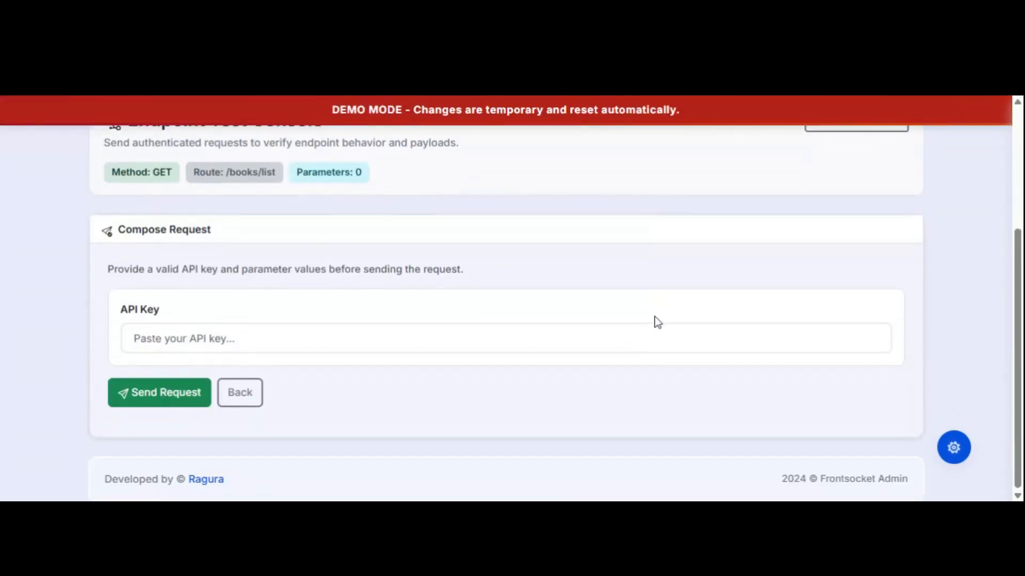
scroll(654, 315, "up", 3)
scroll(655, 312, "down", 1)
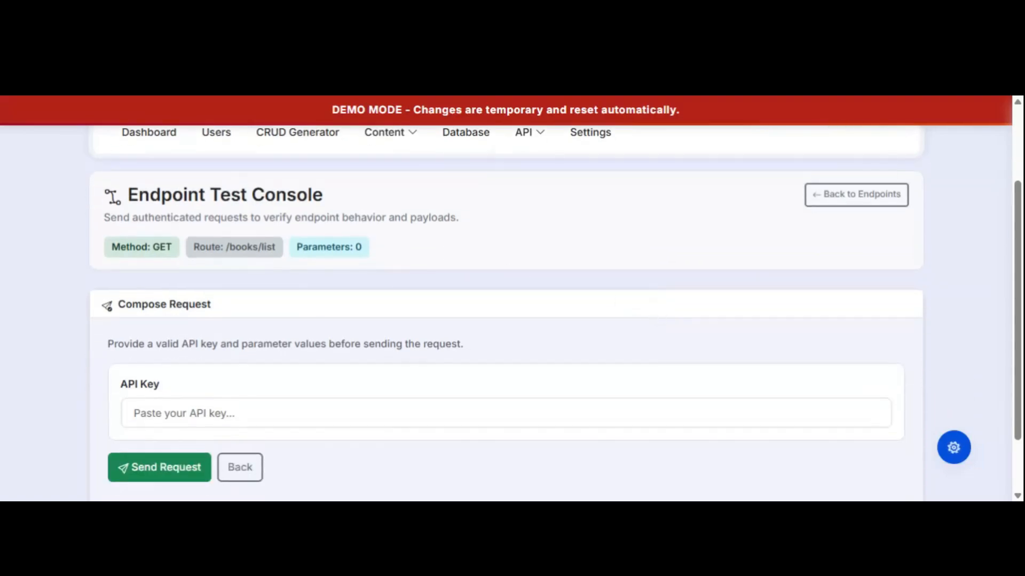
left_click(179, 412)
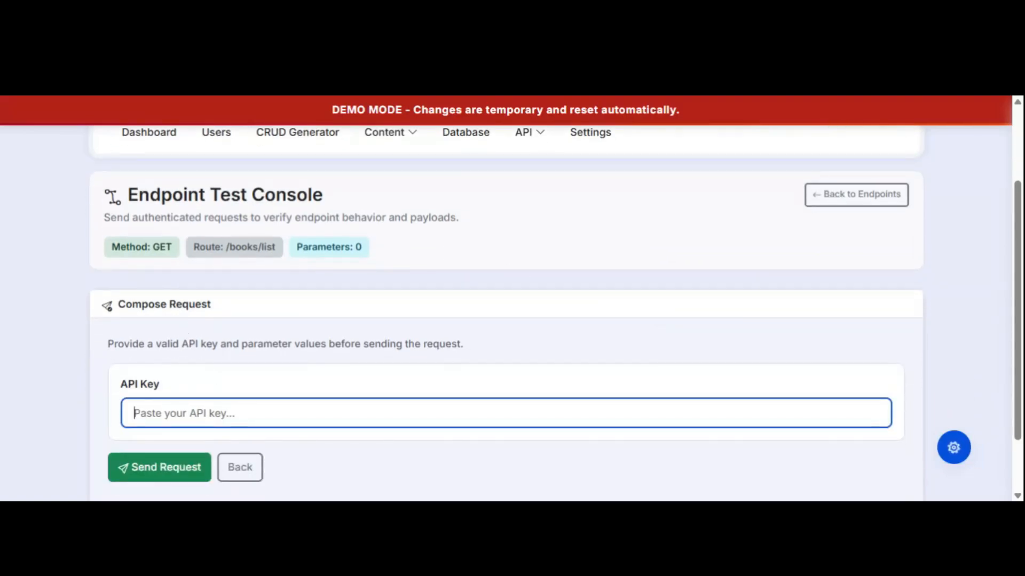
left_click_drag(122, 383, 214, 383)
left_click(224, 412)
left_click(197, 373)
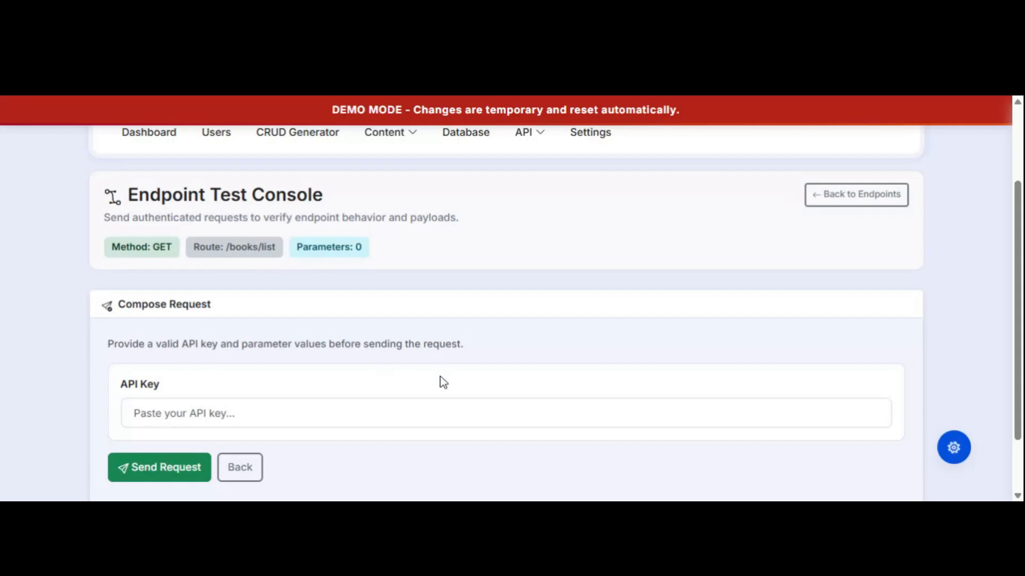
scroll(443, 382, "up", 2)
On the API Keys page, set the new key to expire 04/25/2026 at 11:47 AM.
left_click(538, 257)
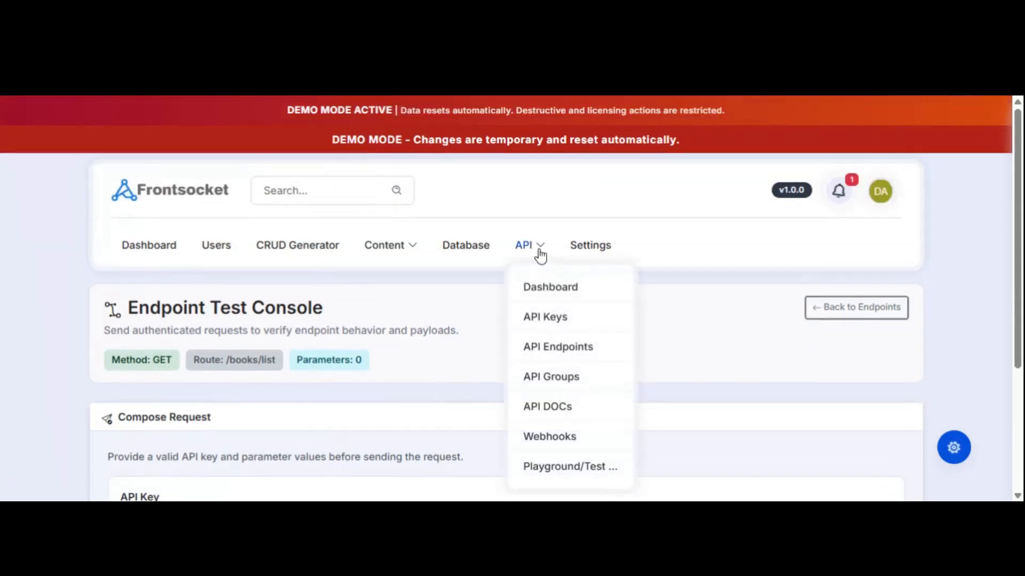
left_click(537, 320)
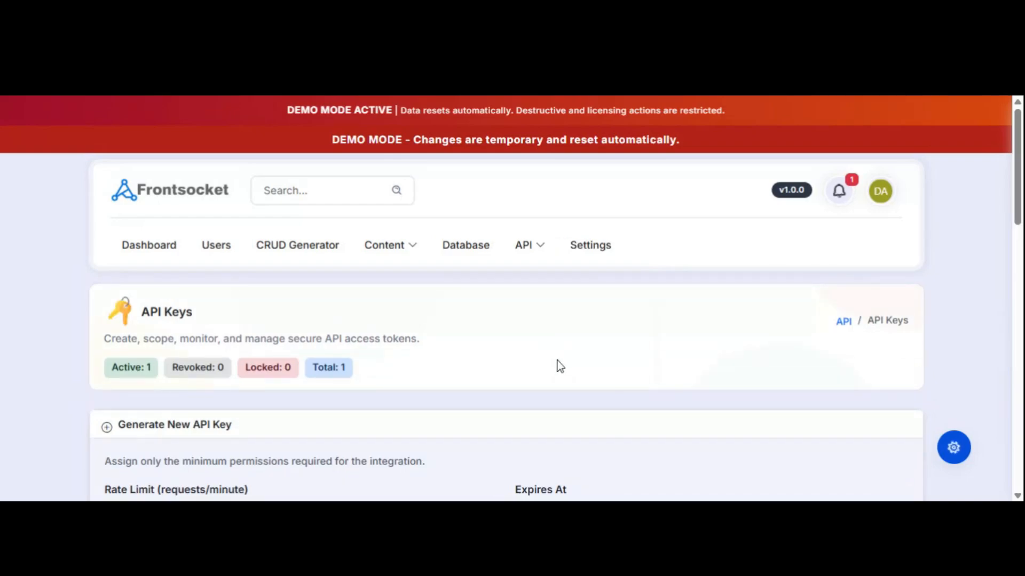
scroll(558, 363, "down", 1)
scroll(610, 315, "down", 4)
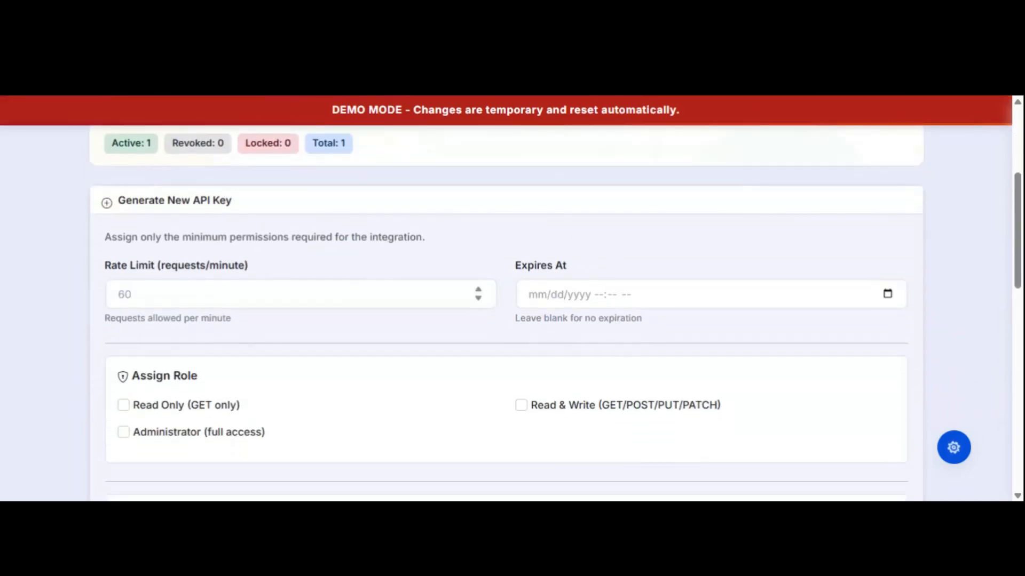
left_click(301, 294)
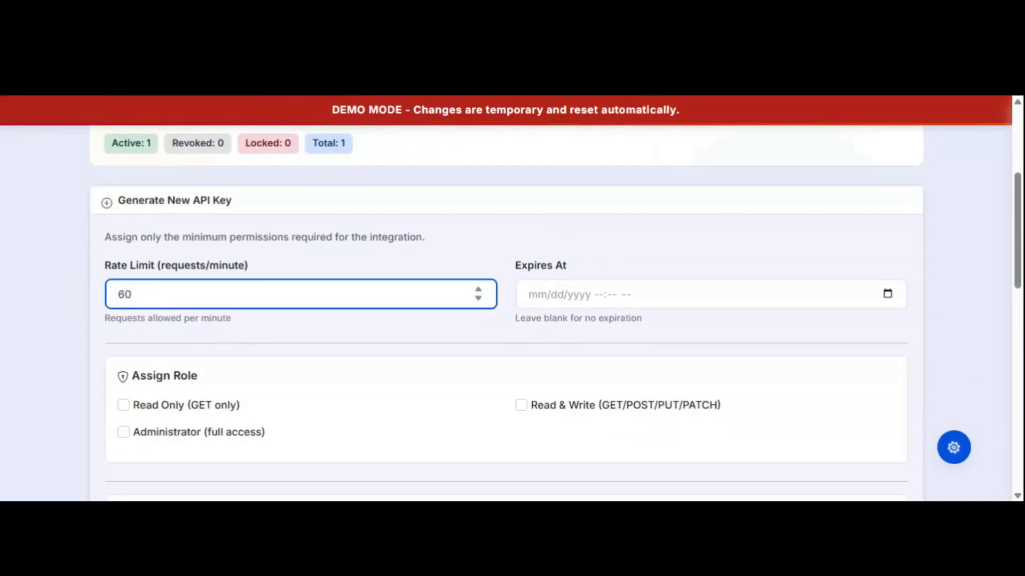
left_click(887, 295)
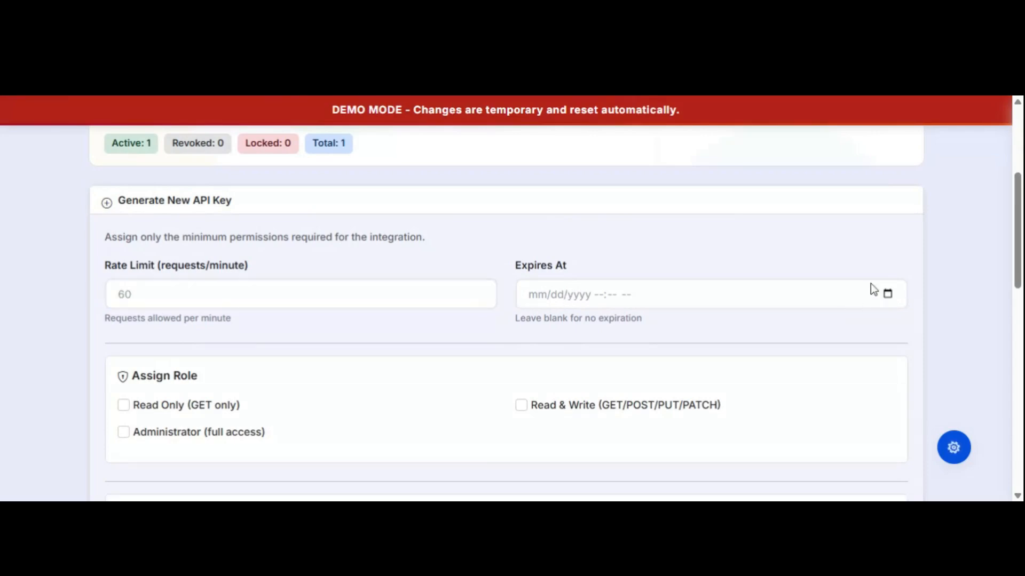
left_click(808, 255)
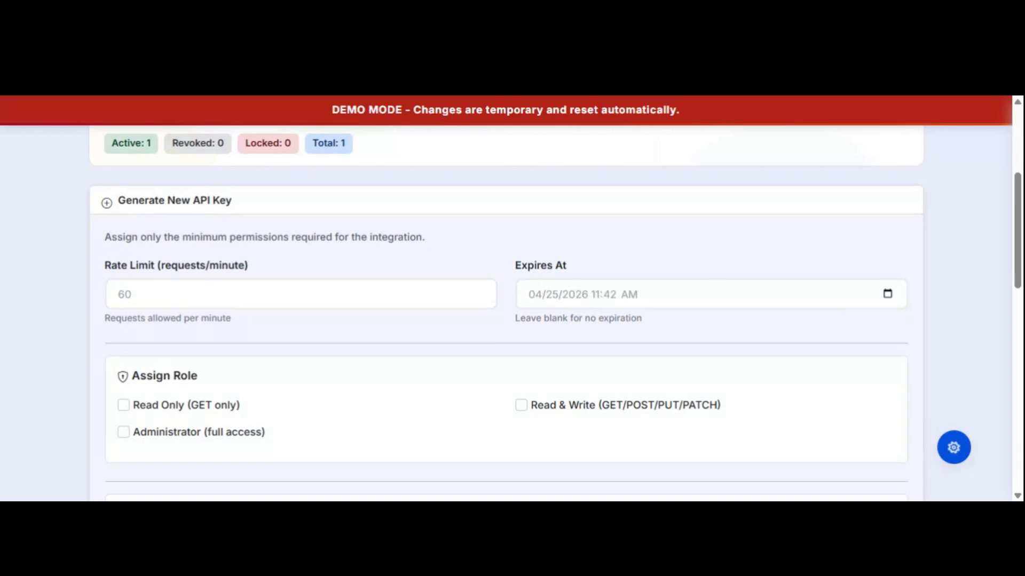
left_click(727, 280)
Give the key the Administrator role and access to the booklist group.
left_click(127, 435)
scroll(506, 395, "down", 2)
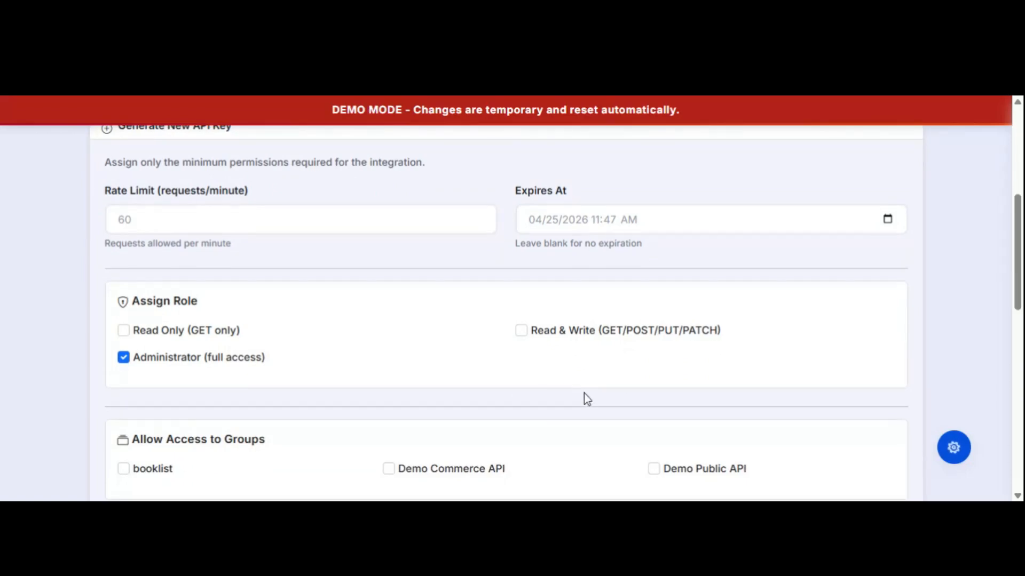
scroll(480, 267, "up", 2)
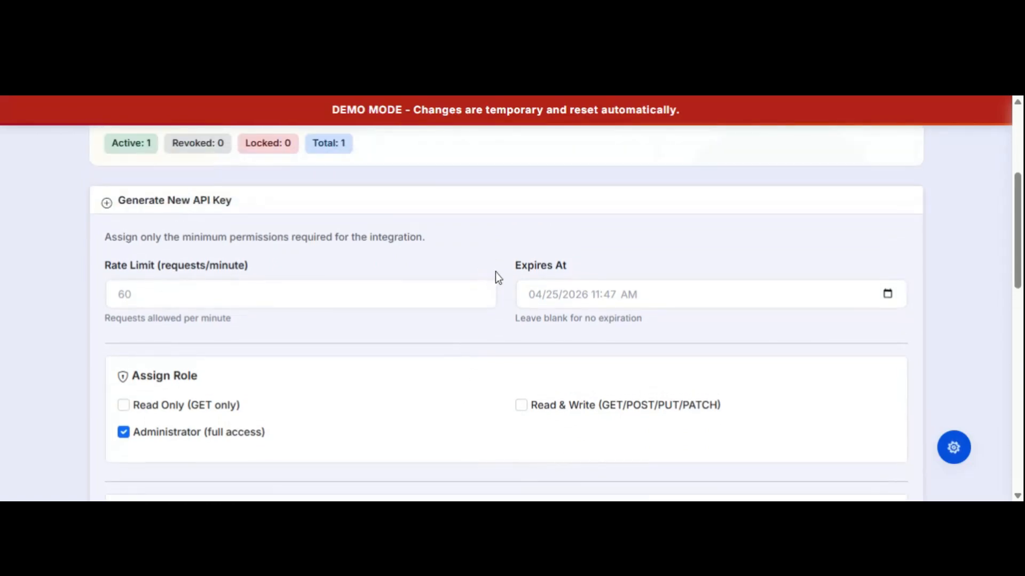
scroll(500, 280, "down", 5)
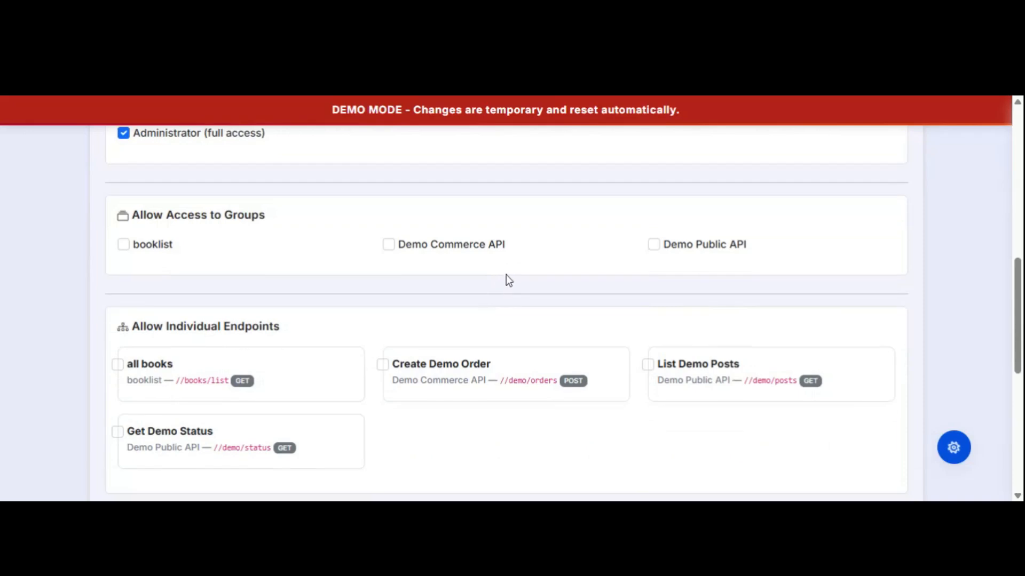
scroll(506, 275, "up", 3)
scroll(511, 307, "down", 2)
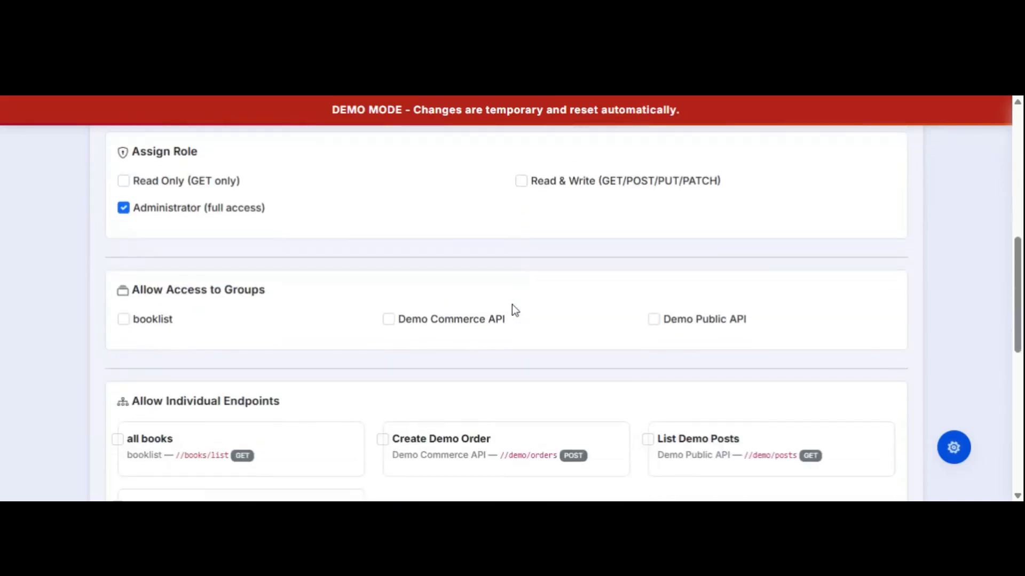
left_click_drag(224, 290, 258, 290)
left_click(123, 319)
left_click(215, 329)
scroll(332, 351, "down", 4)
scroll(343, 341, "down", 2)
scroll(345, 347, "up", 3)
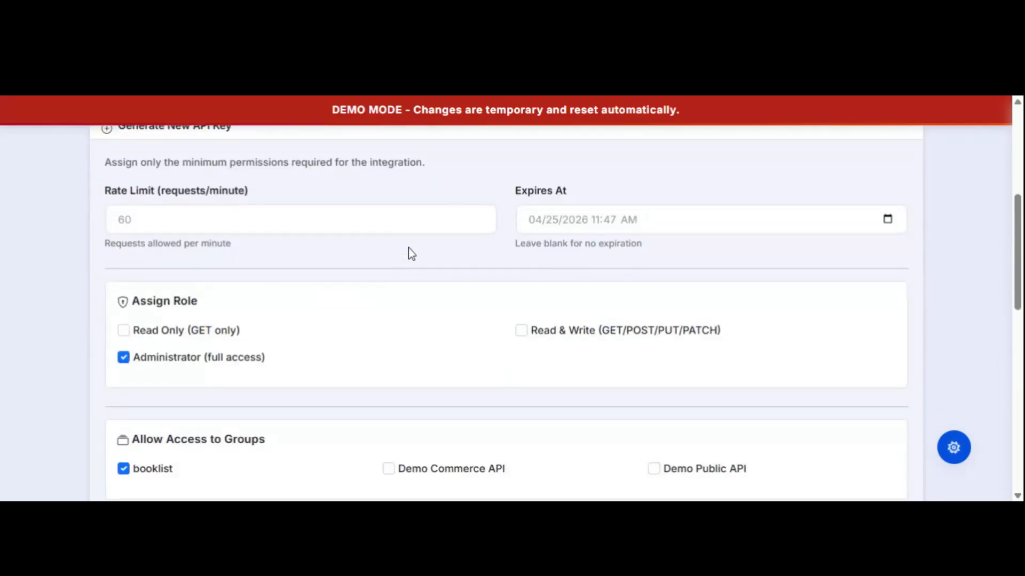
scroll(408, 251, "down", 10)
scroll(392, 313, "up", 5)
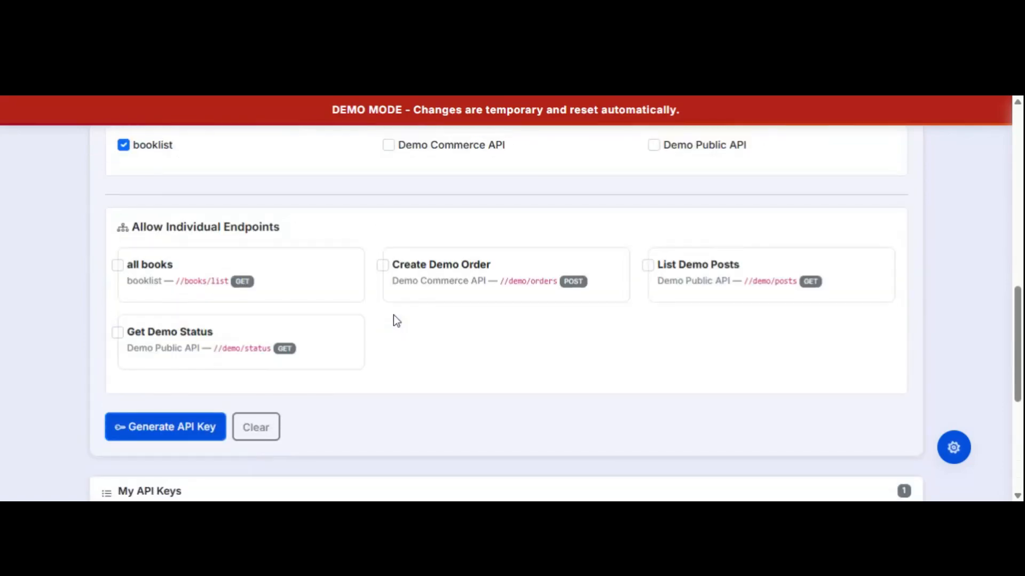
Generate the API key and select the displayed key for copying.
left_click(181, 427)
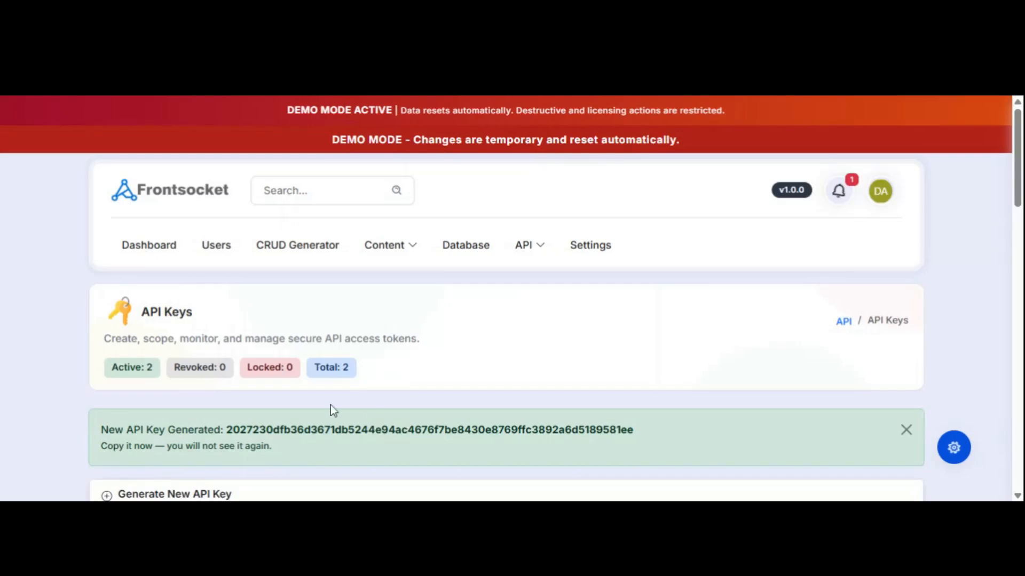
left_click_drag(226, 430, 647, 439)
key("ctrl+c")
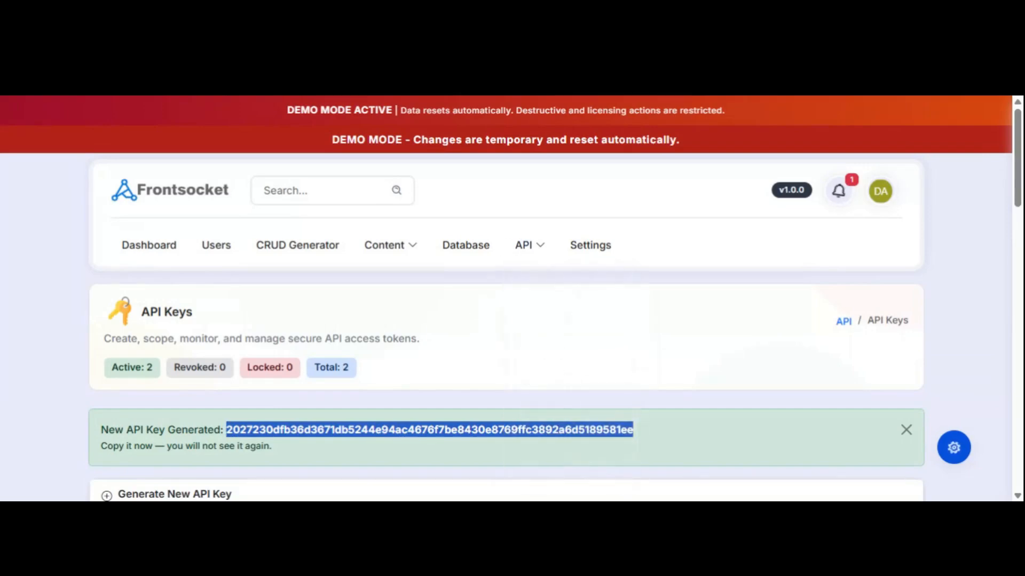
scroll(473, 328, "down", 5)
scroll(472, 331, "down", 3)
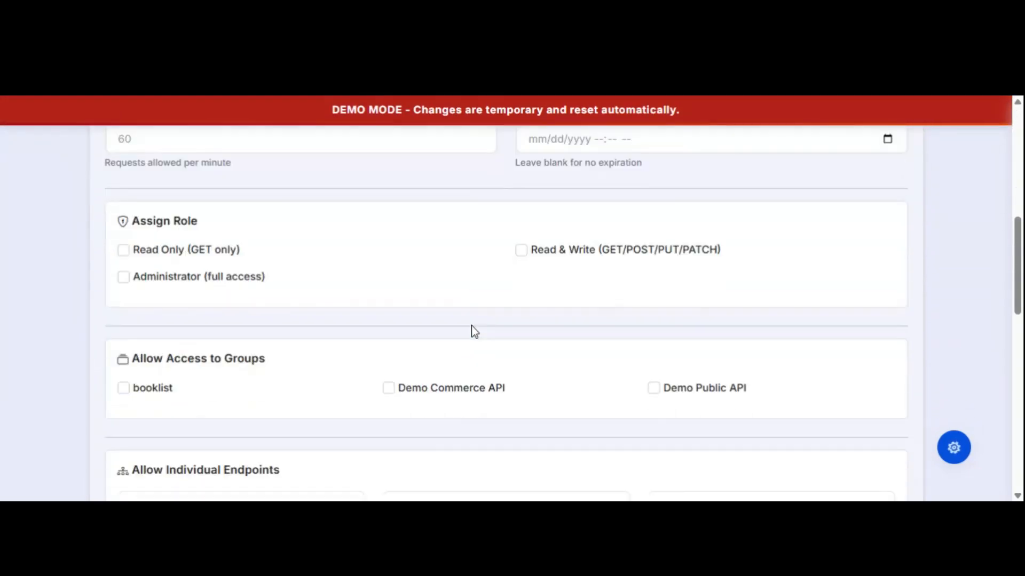
scroll(473, 331, "up", 8)
Open the /books/list test console, paste the new API key and send the request.
mouse_move(543, 258)
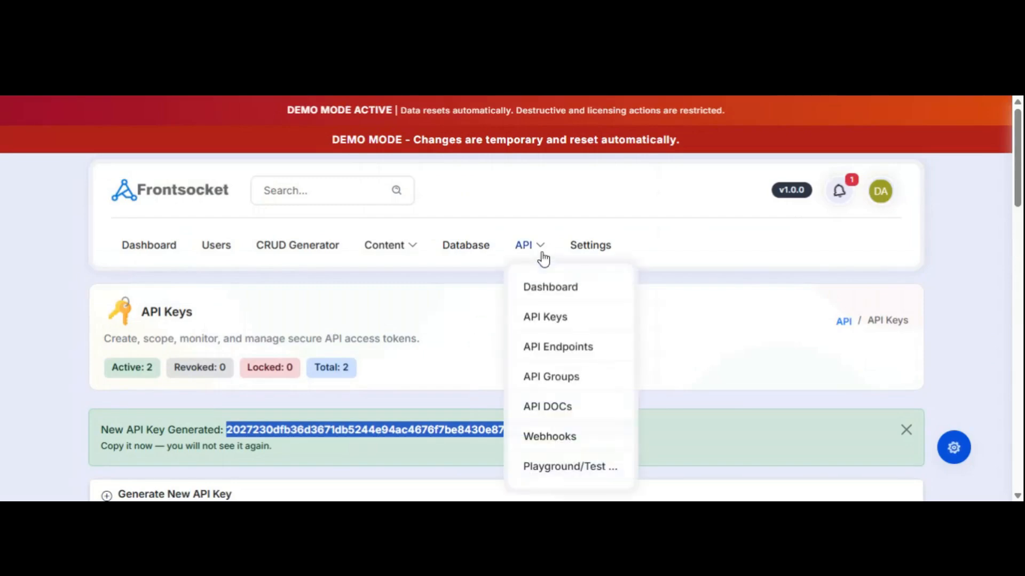
left_click(548, 350)
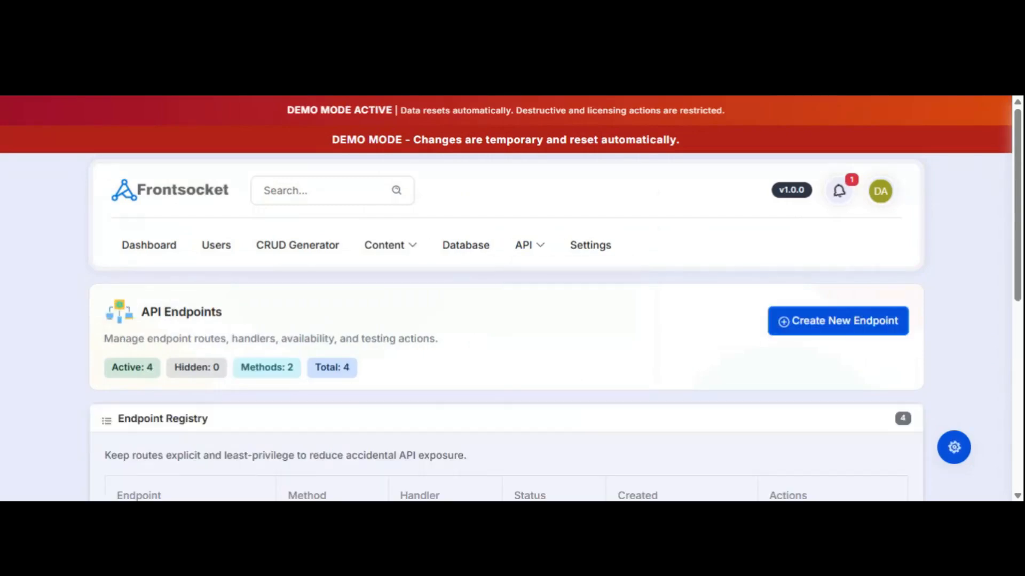
scroll(555, 330, "down", 4)
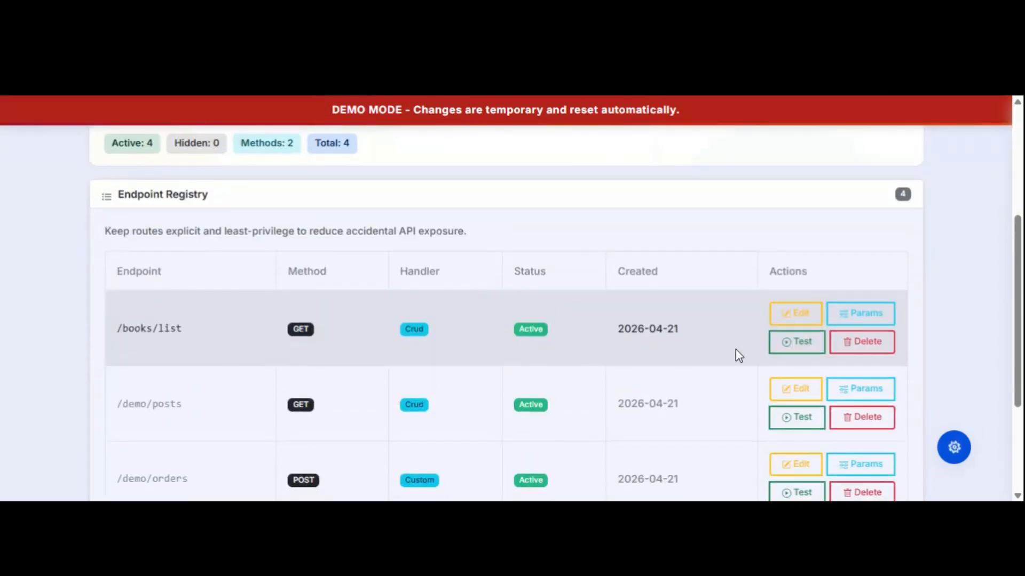
left_click(792, 350)
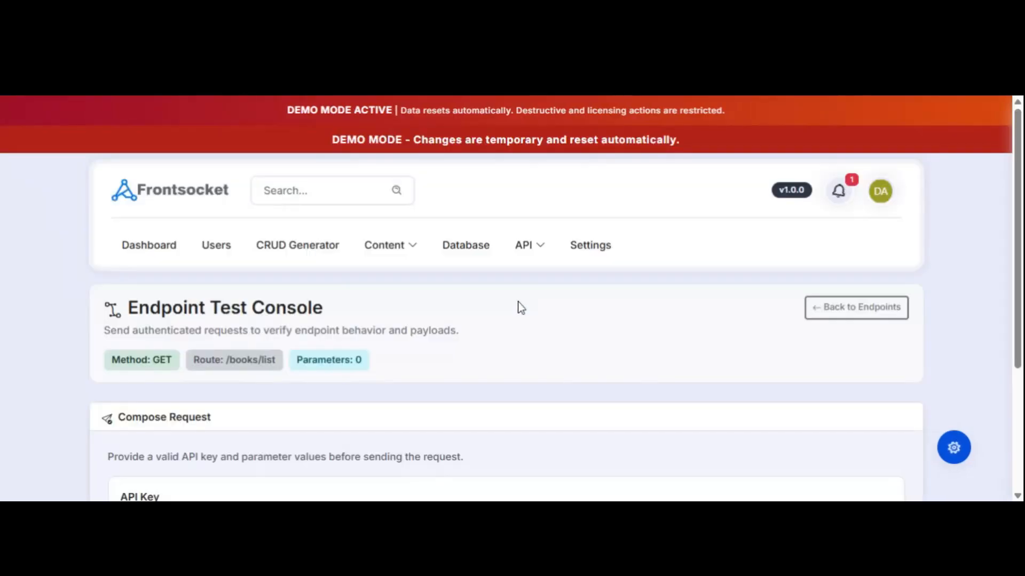
scroll(616, 323, "down", 4)
left_click(506, 338)
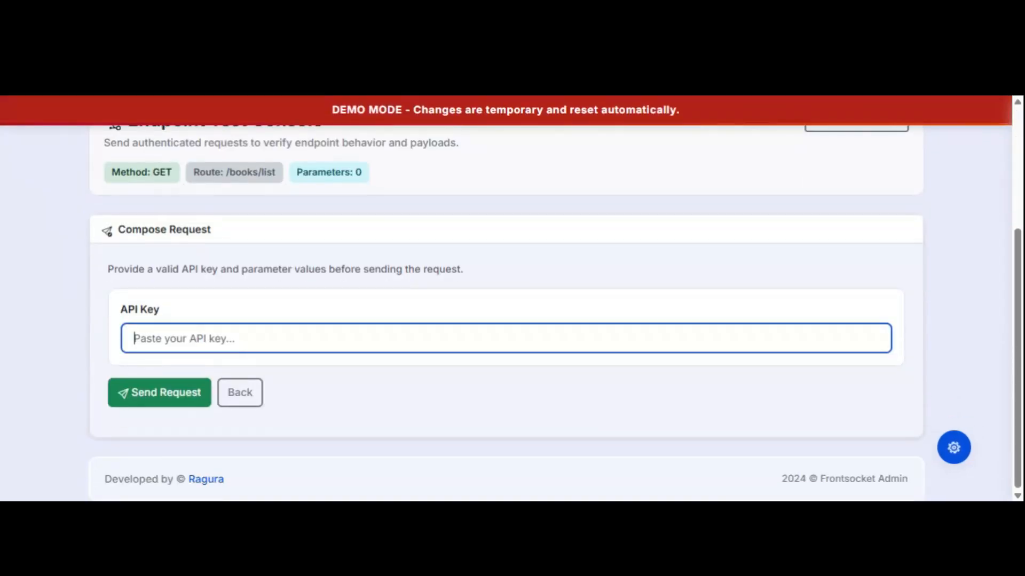
key("ctrl+v")
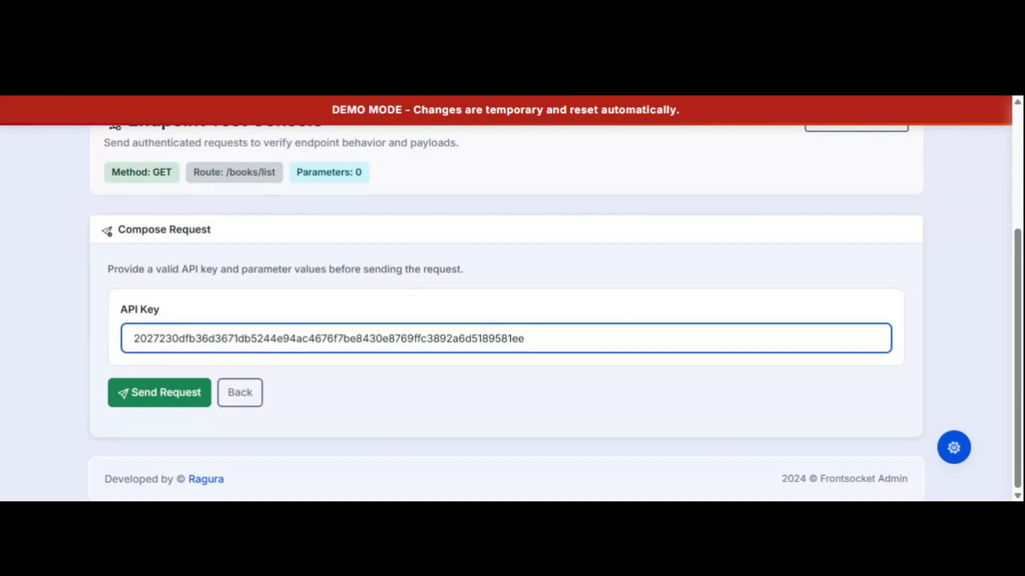
left_click(167, 393)
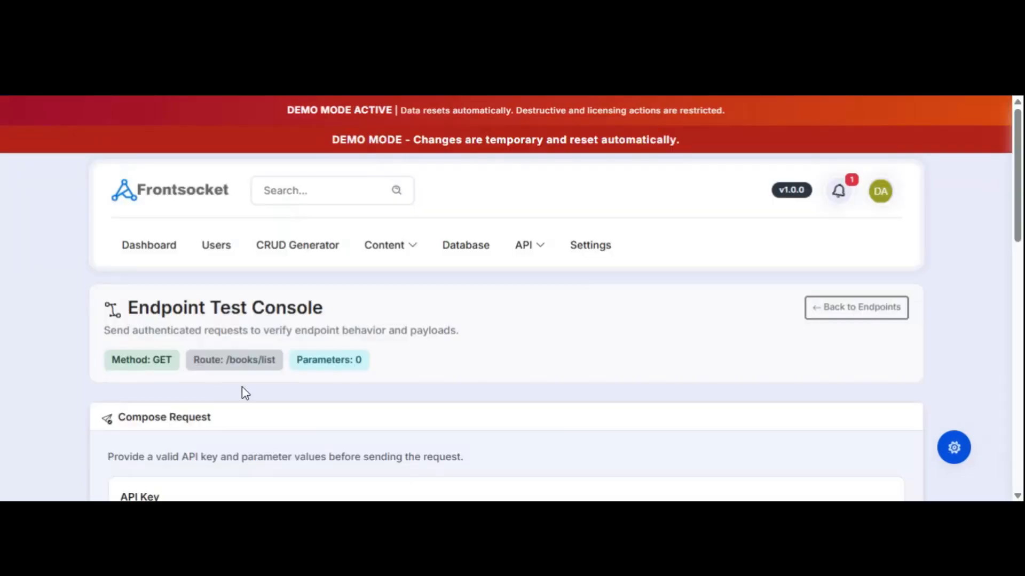
Highlight the /books/list request URL and the X-API-KEY header value.
scroll(592, 325, "down", 5)
scroll(594, 317, "up", 1)
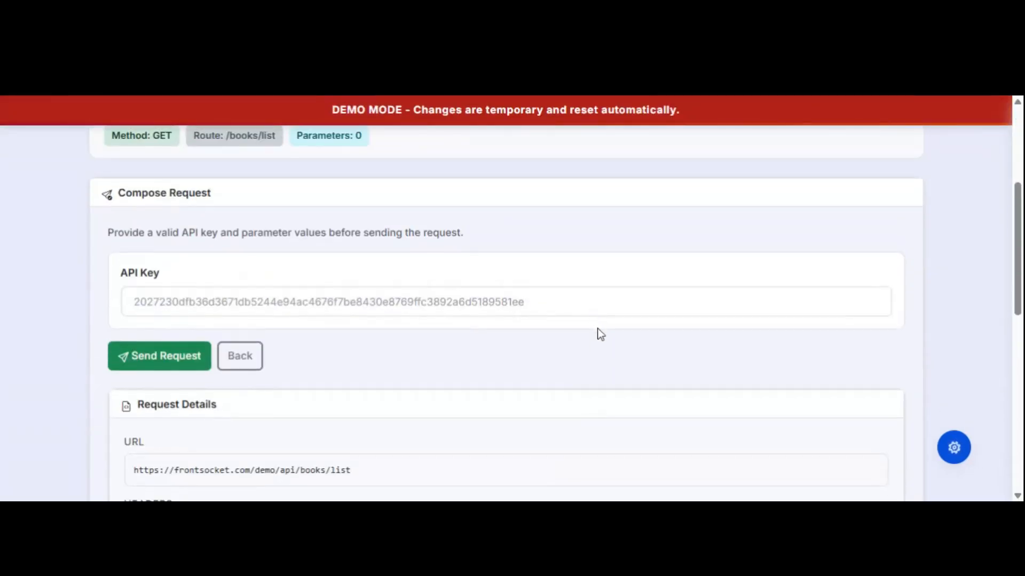
scroll(619, 327, "down", 7)
scroll(647, 319, "down", 1)
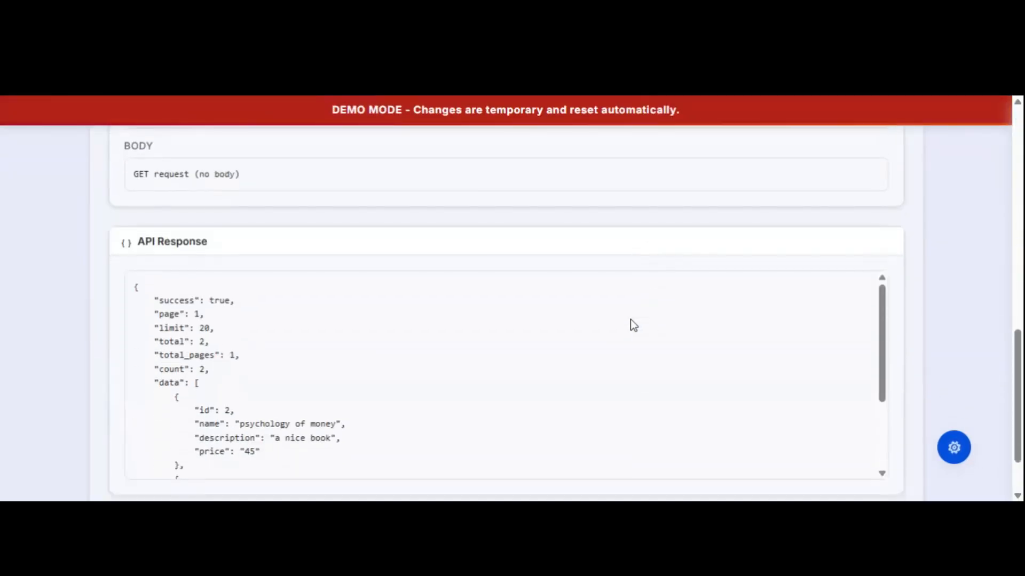
scroll(632, 320, "up", 5)
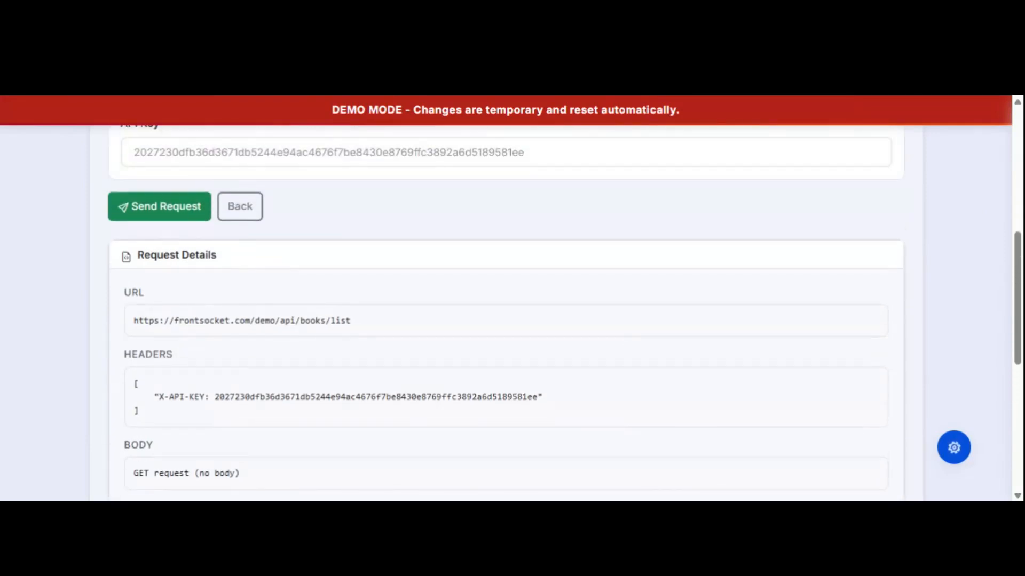
scroll(270, 284, "up", 3)
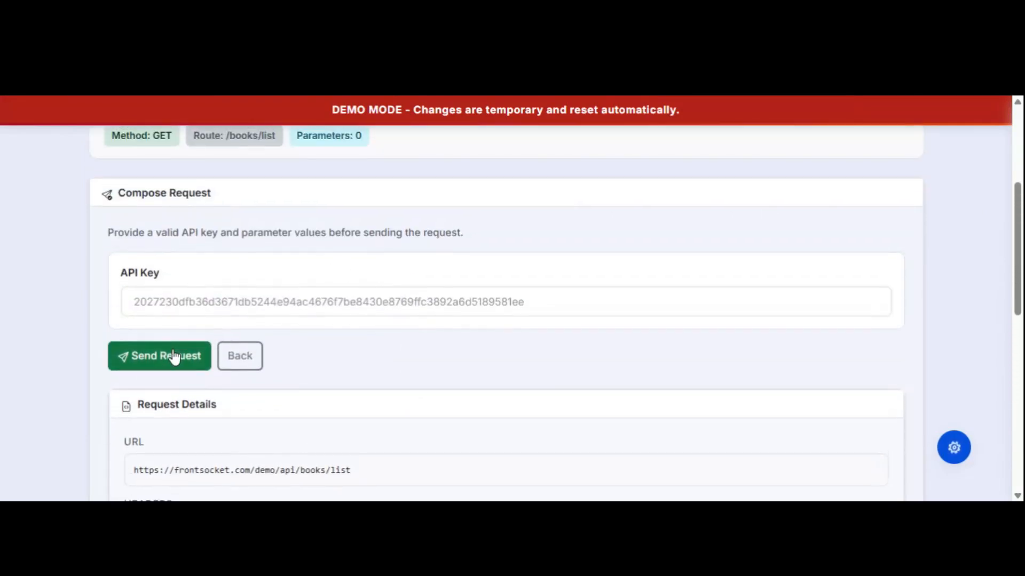
scroll(301, 352, "down", 3)
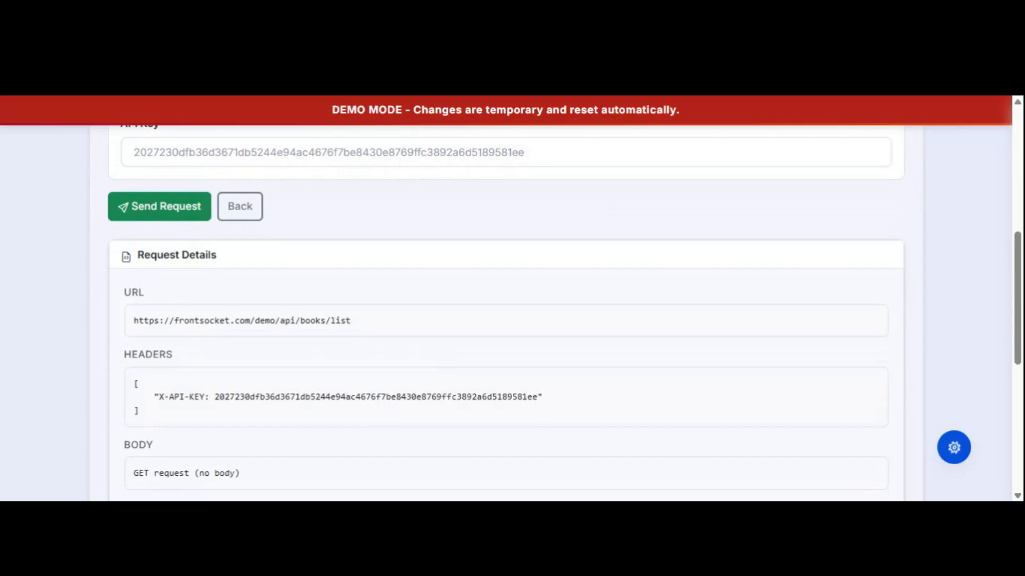
left_click_drag(134, 321, 380, 323)
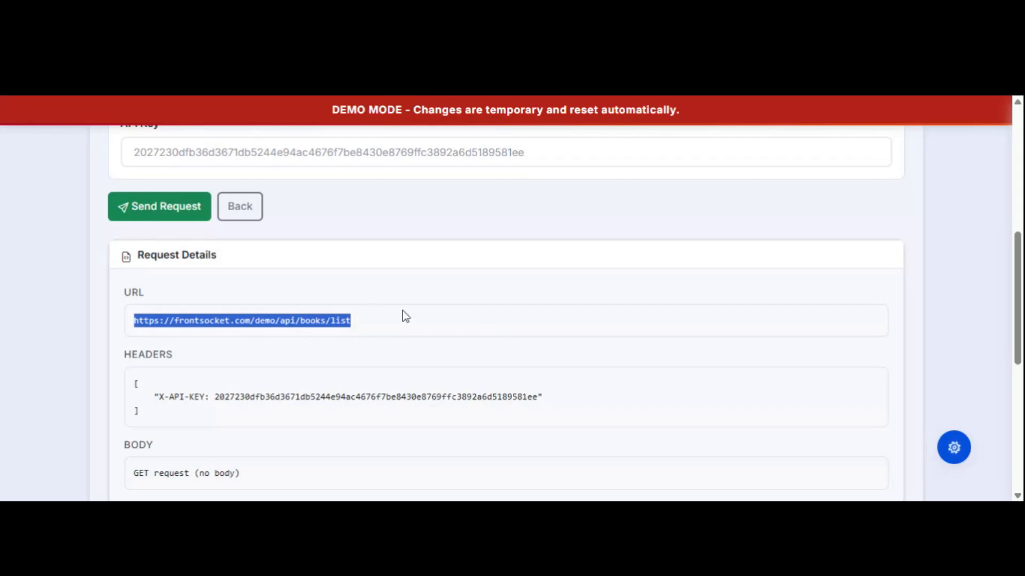
left_click_drag(210, 397, 569, 399)
left_click(431, 337)
Review the API Response JSON listing 2 books, including psychology of money.
scroll(453, 336, "down", 4)
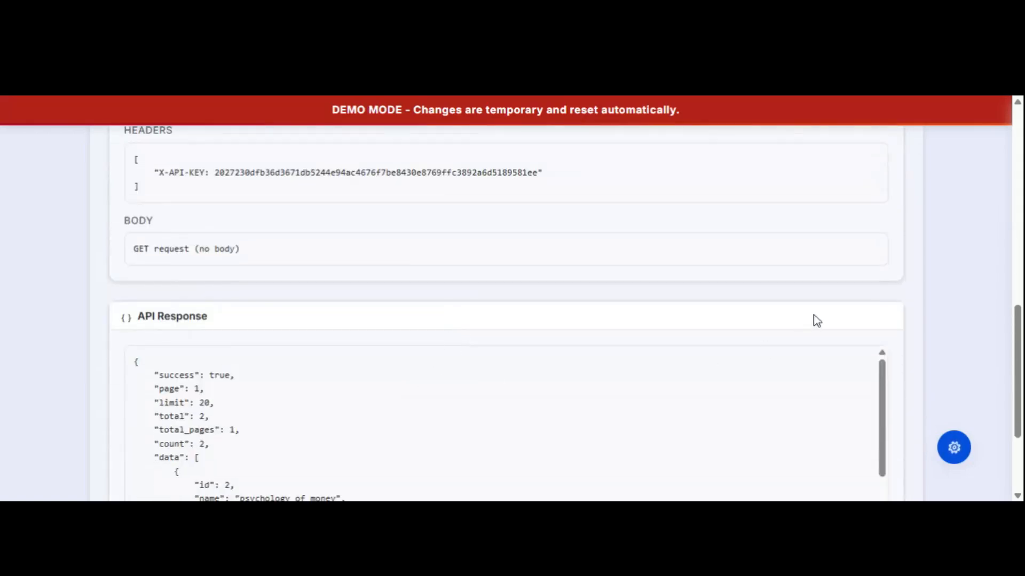
scroll(811, 321, "down", 3)
scroll(542, 295, "down", 5)
scroll(469, 300, "up", 4)
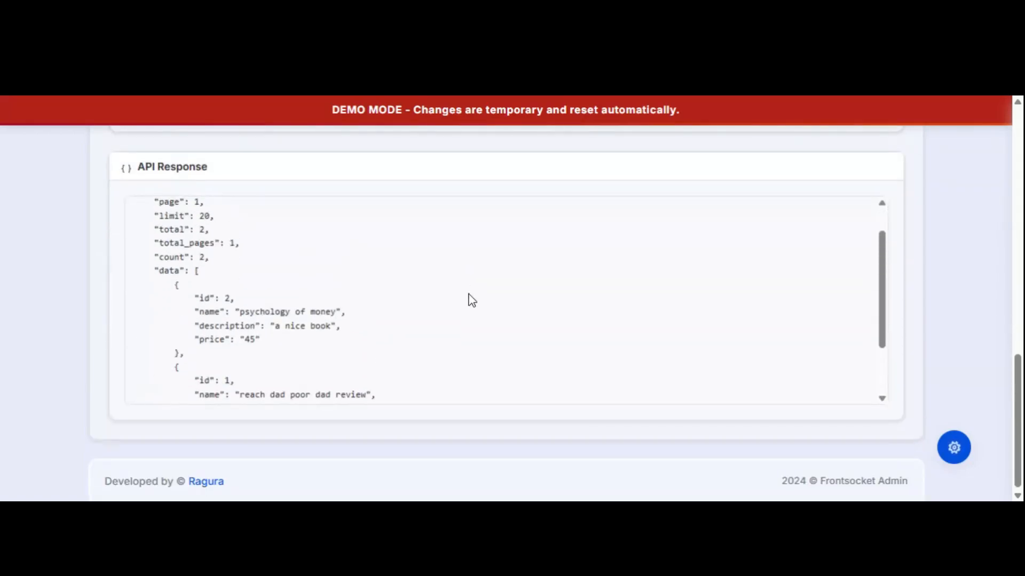
scroll(288, 318, "down", 4)
scroll(251, 289, "up", 4)
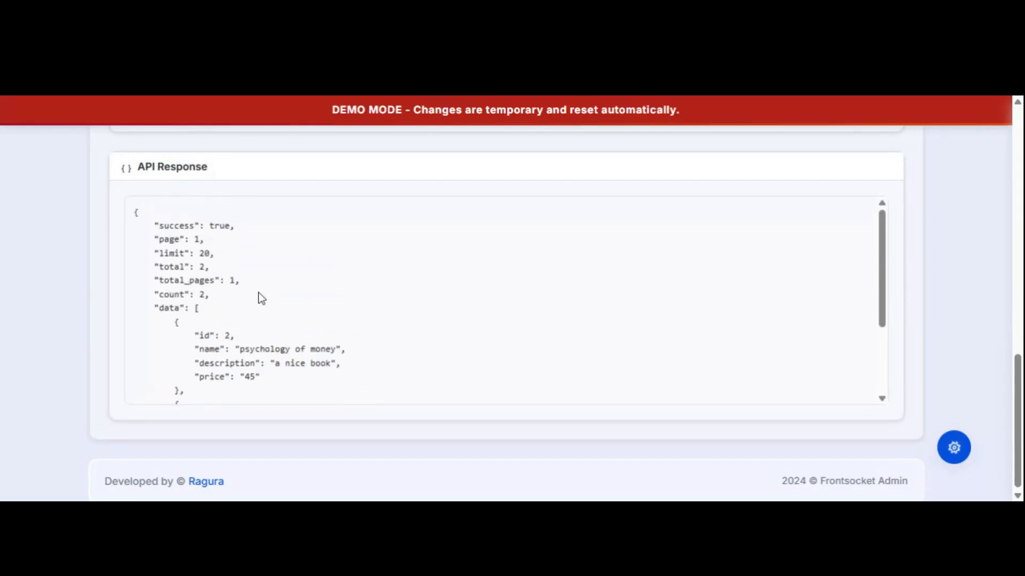
scroll(263, 324, "down", 4)
scroll(273, 325, "up", 4)
scroll(498, 282, "up", 4)
scroll(515, 282, "down", 1)
scroll(504, 280, "up", 6)
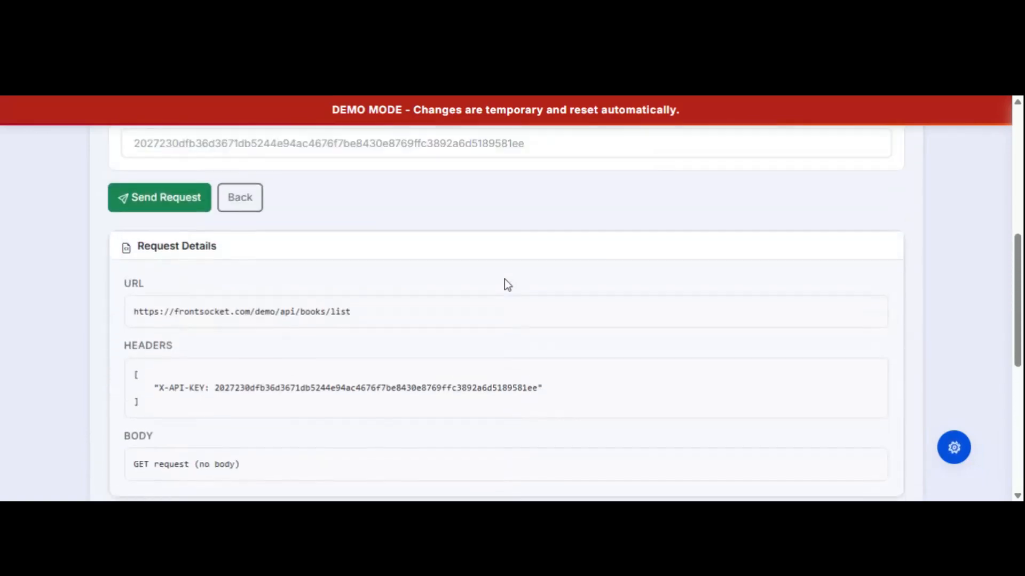
scroll(506, 283, "down", 4)
scroll(427, 315, "down", 3)
scroll(366, 326, "down", 4)
scroll(366, 327, "up", 4)
scroll(972, 270, "up", 10)
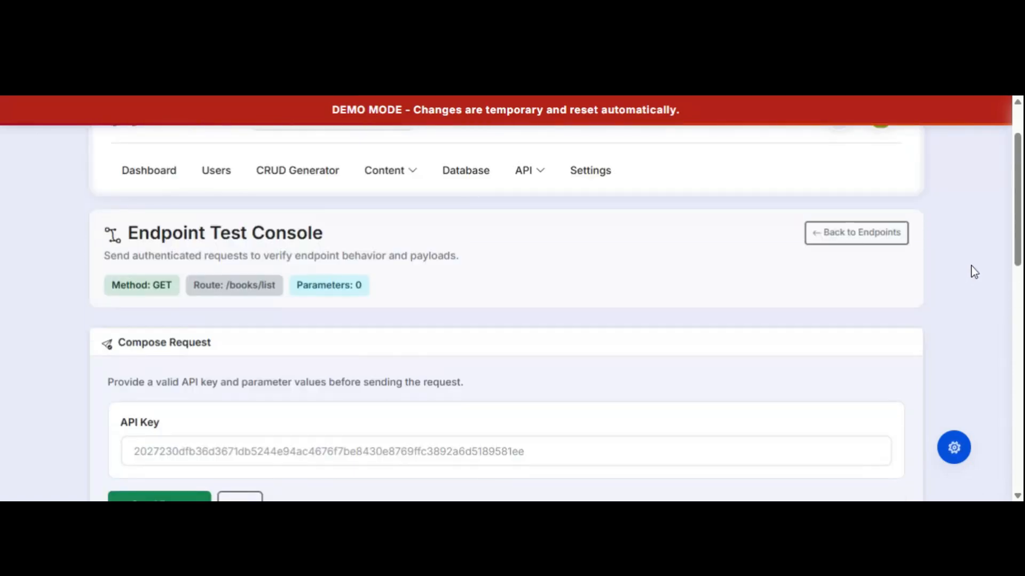
scroll(972, 271, "down", 10)
scroll(977, 272, "up", 10)
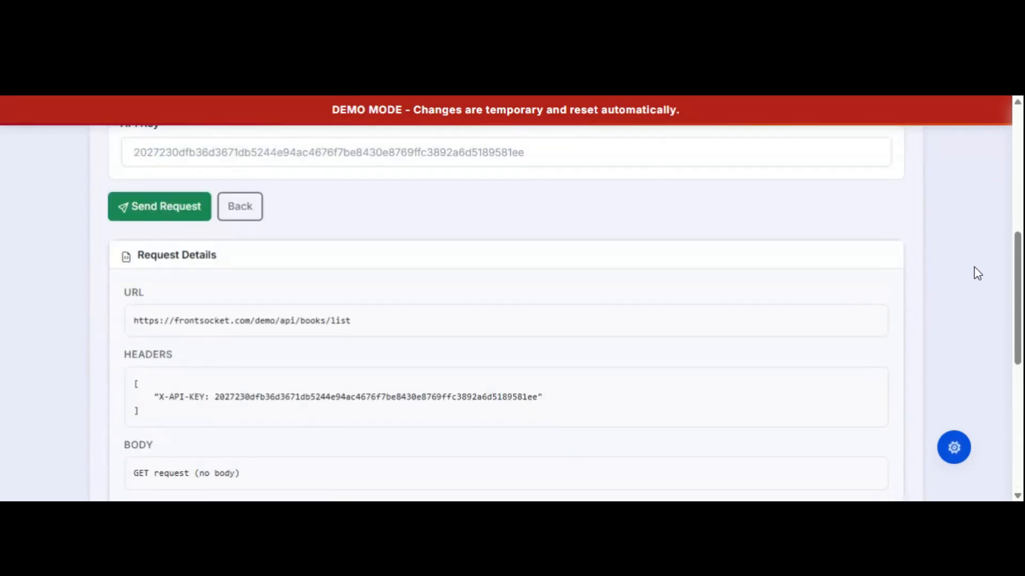
scroll(981, 273, "up", 2)
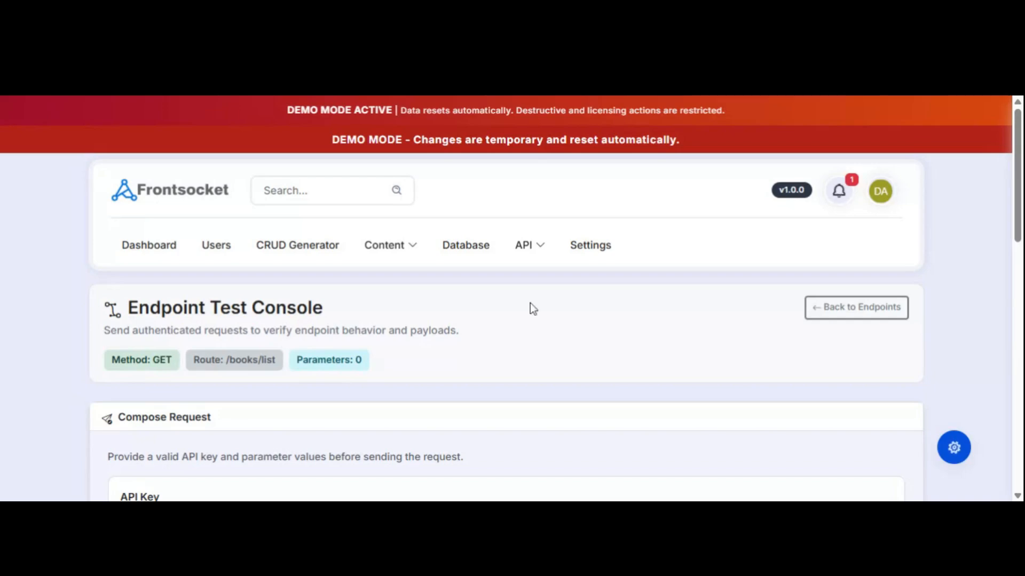
scroll(524, 335, "down", 2)
scroll(528, 338, "down", 4)
scroll(531, 342, "up", 6)
scroll(664, 341, "down", 8)
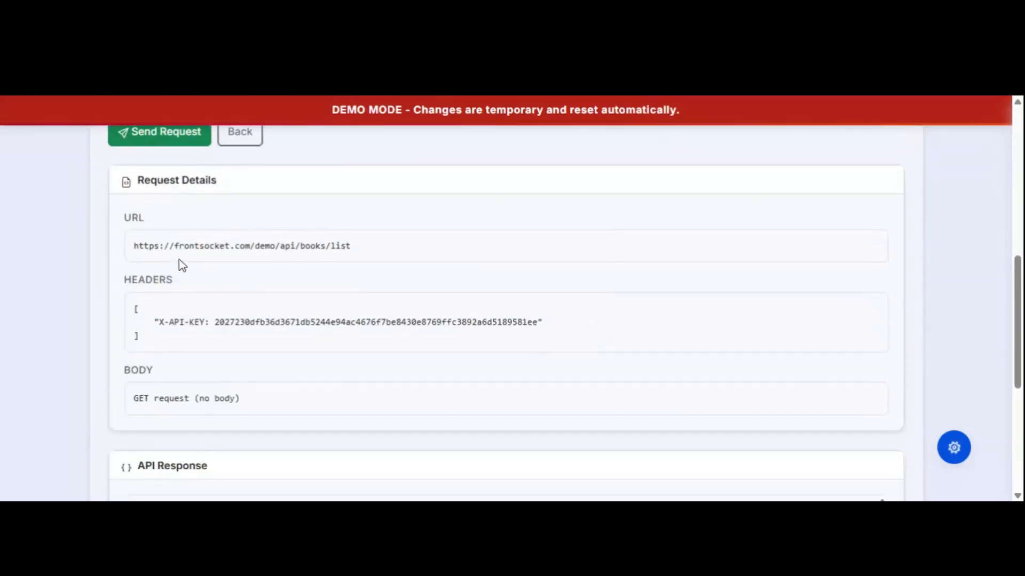
Highlight the request URL and API key header again, then return to the top.
left_click_drag(133, 245, 379, 246)
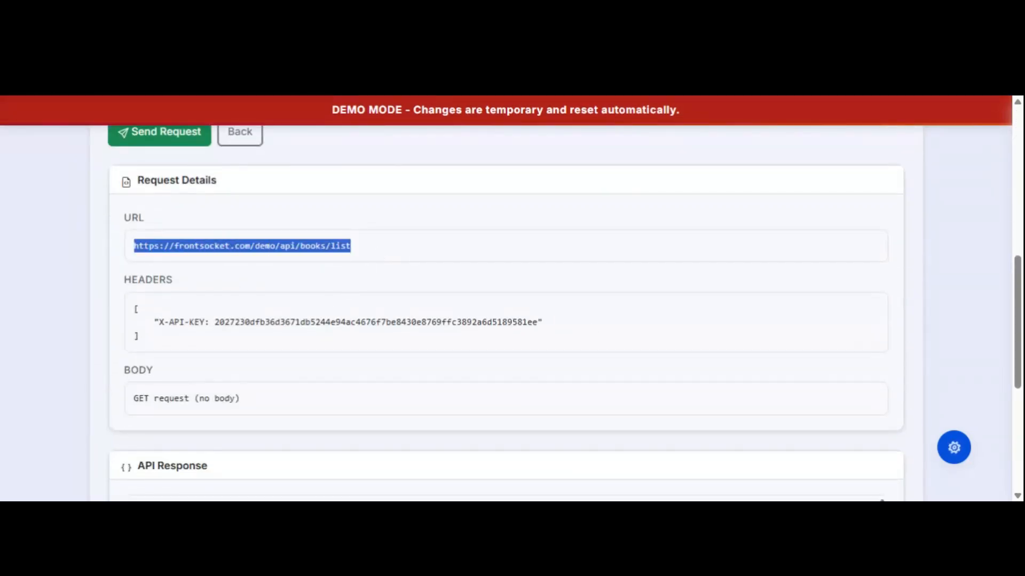
left_click_drag(214, 322, 551, 327)
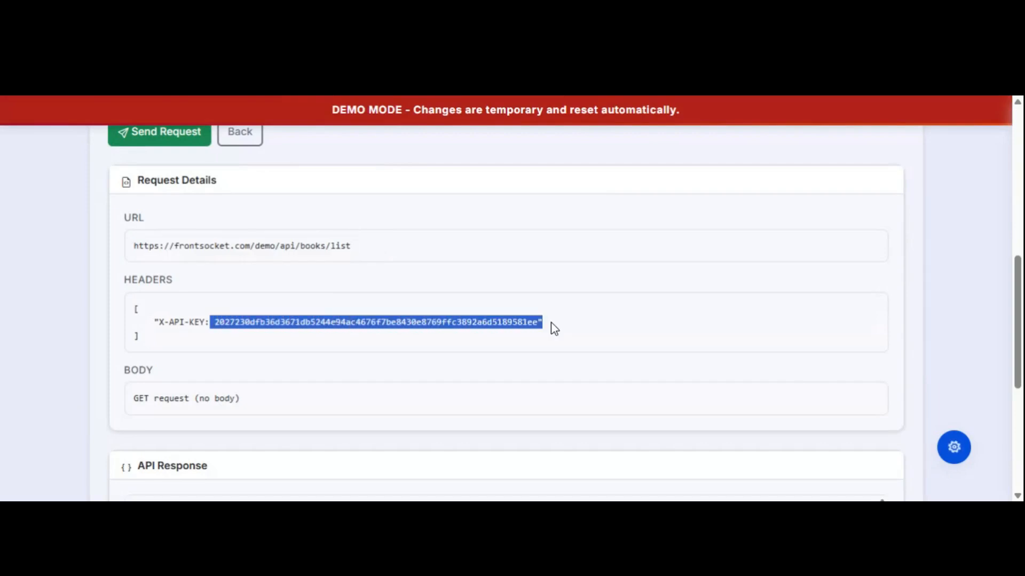
left_click(631, 315)
scroll(977, 323, "down", 5)
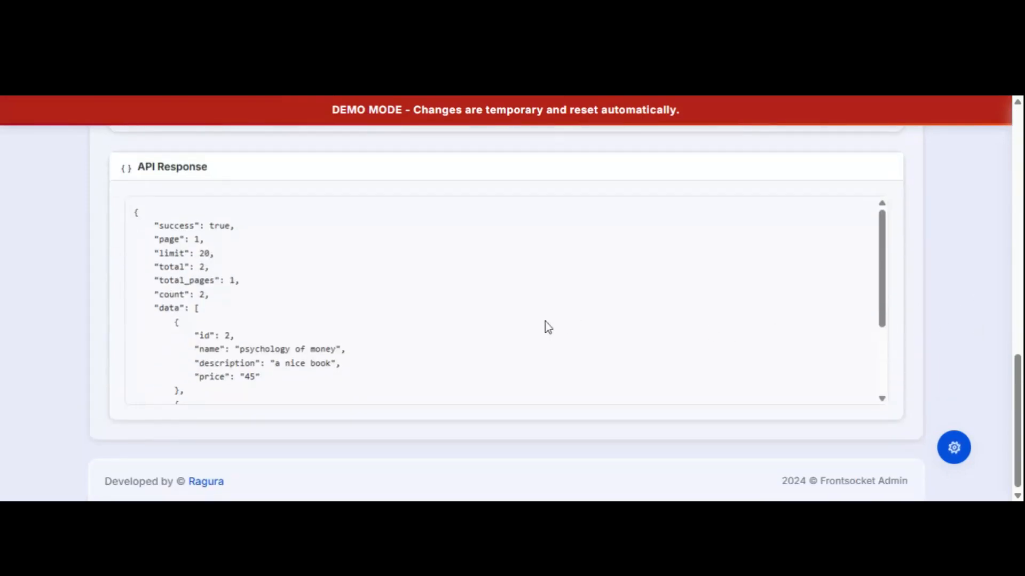
scroll(400, 335, "up", 3)
scroll(398, 335, "down", 3)
scroll(930, 325, "up", 5)
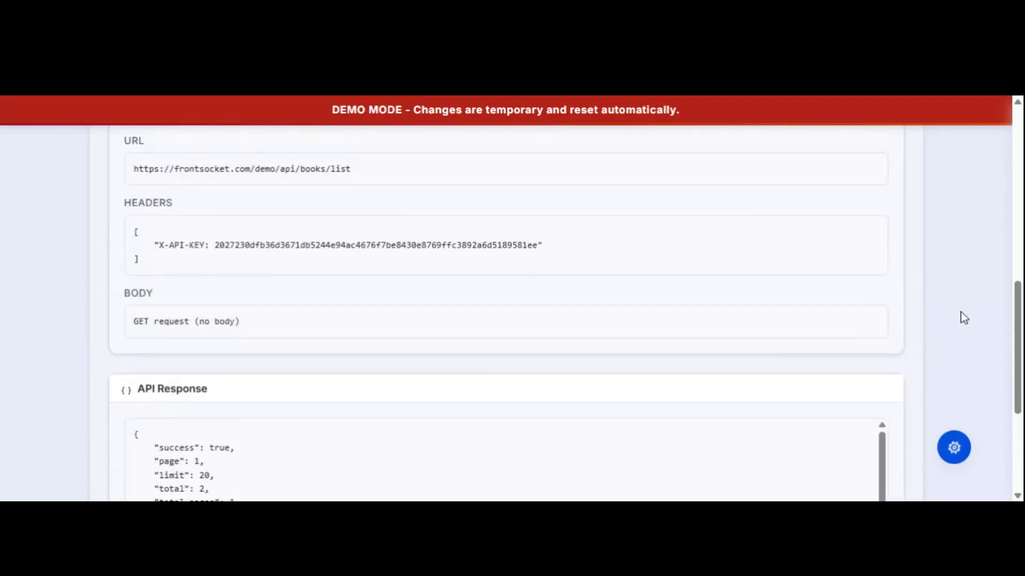
scroll(961, 316, "up", 1)
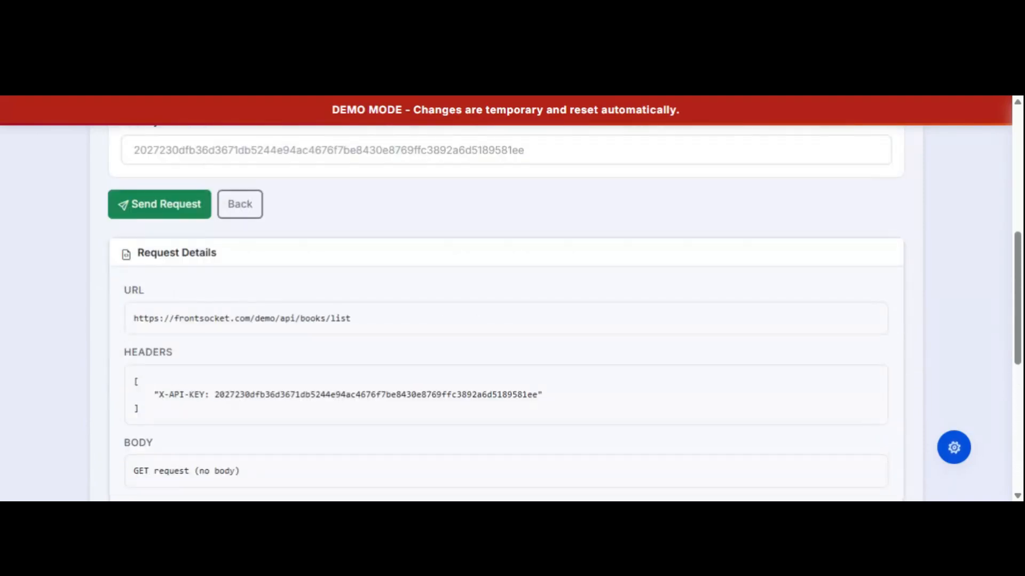
left_click_drag(132, 321, 400, 324)
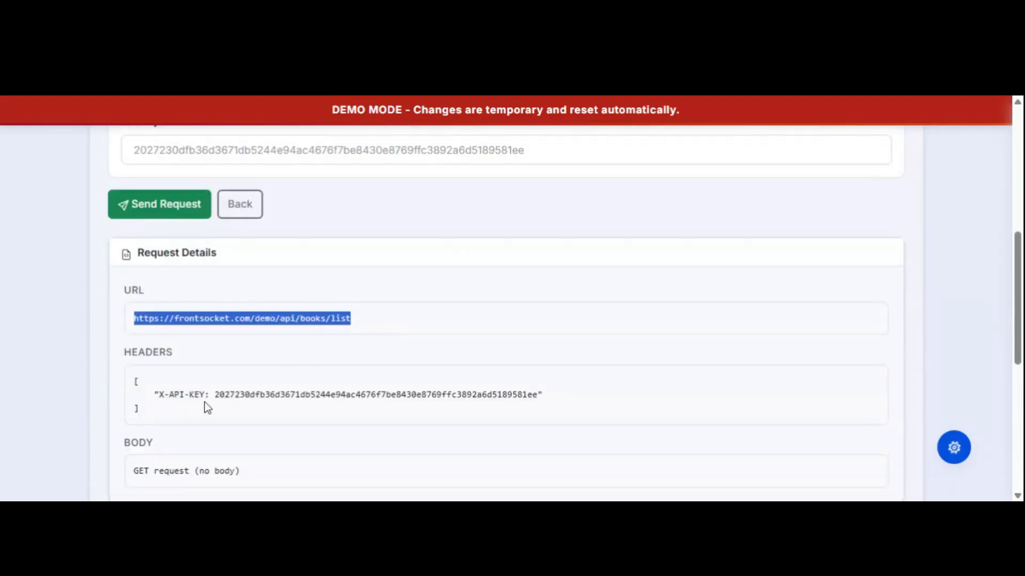
left_click_drag(213, 395, 572, 395)
scroll(650, 321, "up", 7)
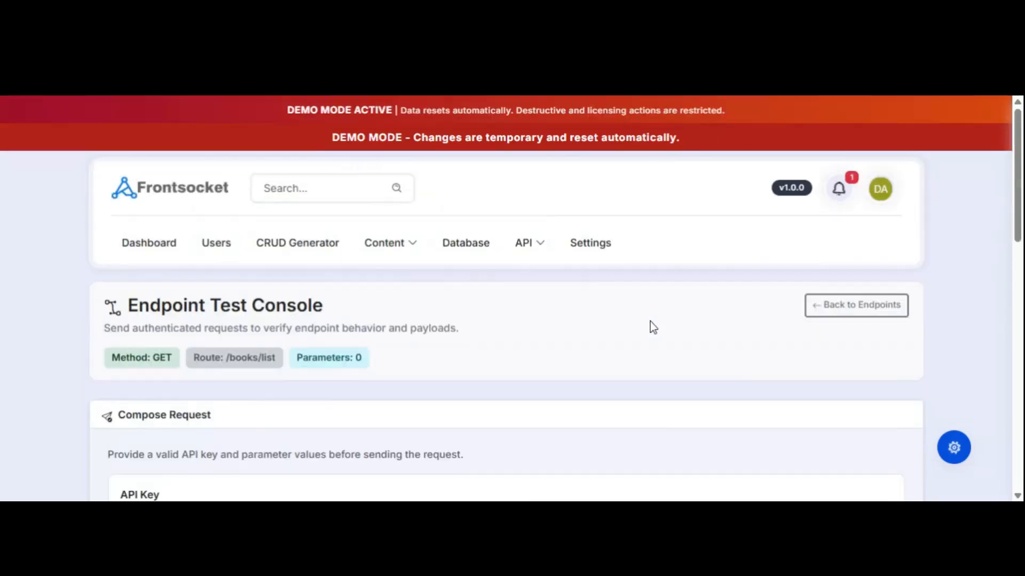
Open the books module's records and start a new book record.
left_click(296, 250)
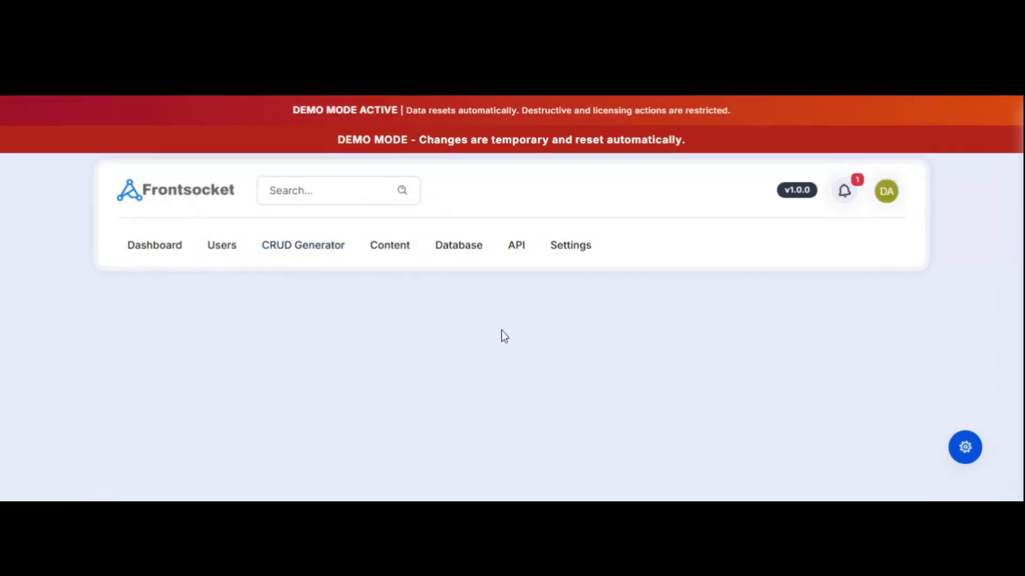
scroll(513, 354, "down", 3)
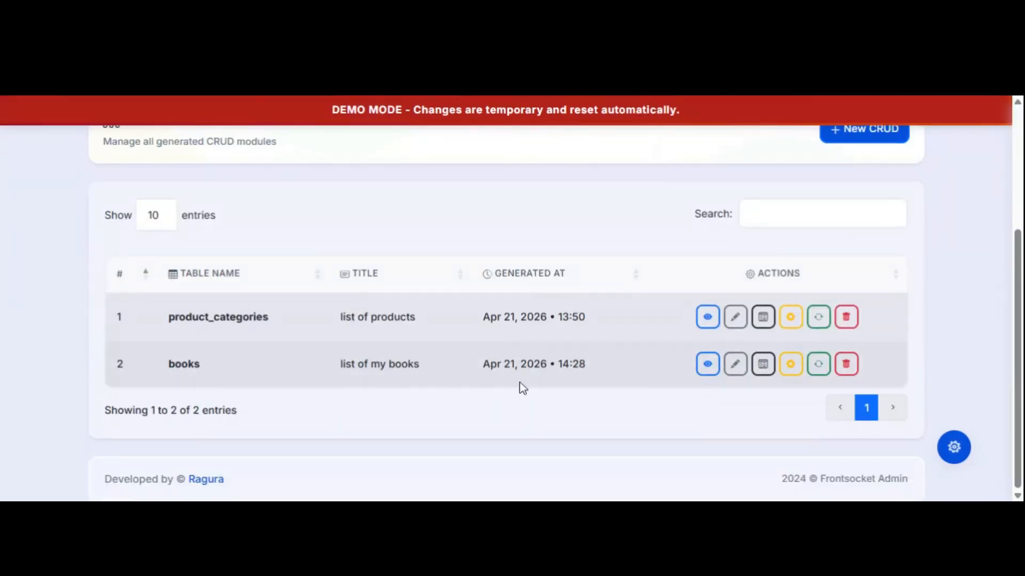
left_click(707, 365)
scroll(667, 360, "down", 3)
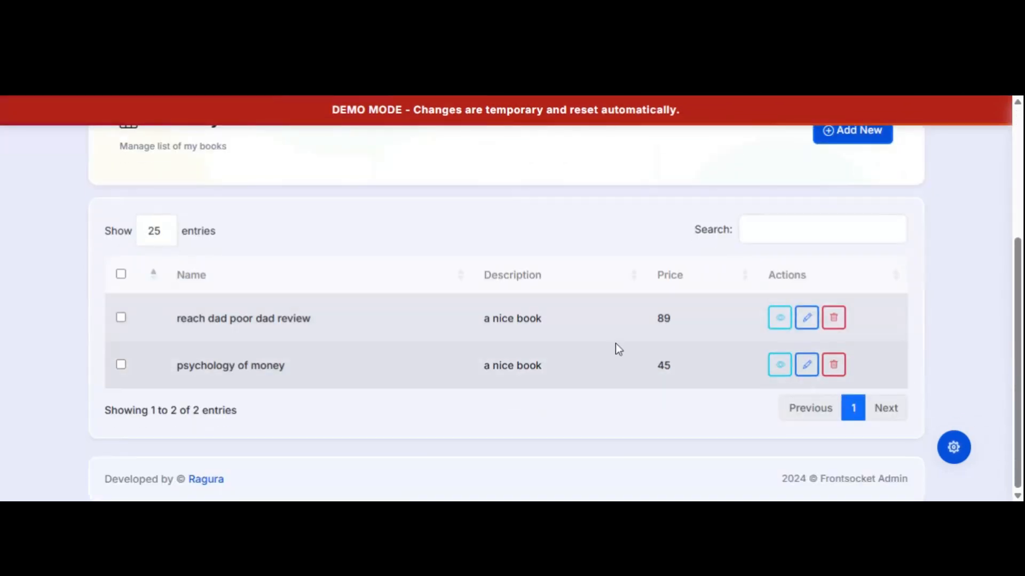
scroll(616, 344, "up", 1)
left_click(842, 214)
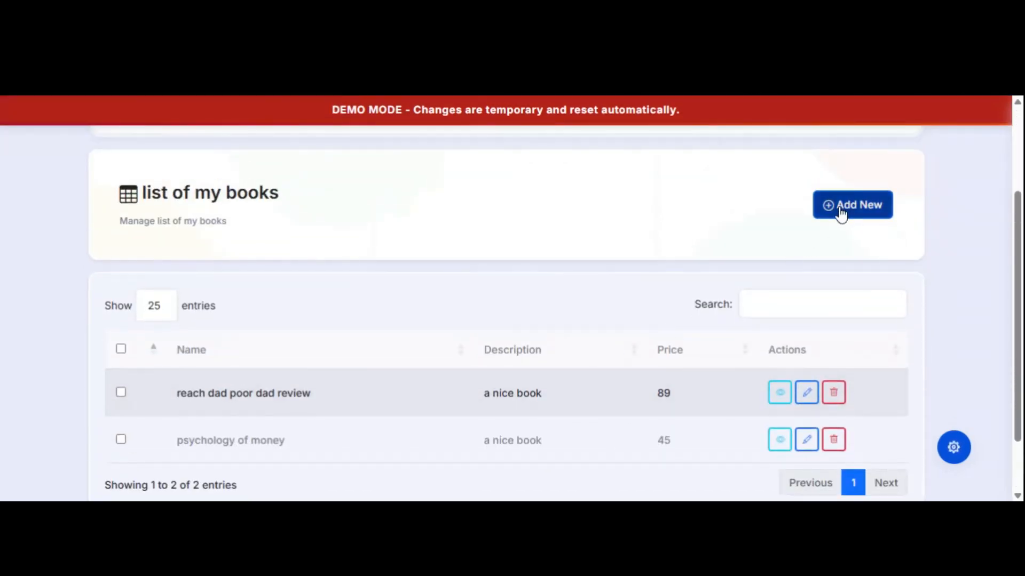
scroll(297, 402, "down", 1)
scroll(291, 366, "down", 1)
Enter name 'secret', description 'a nice book', price 67, and save the record.
left_click(288, 319)
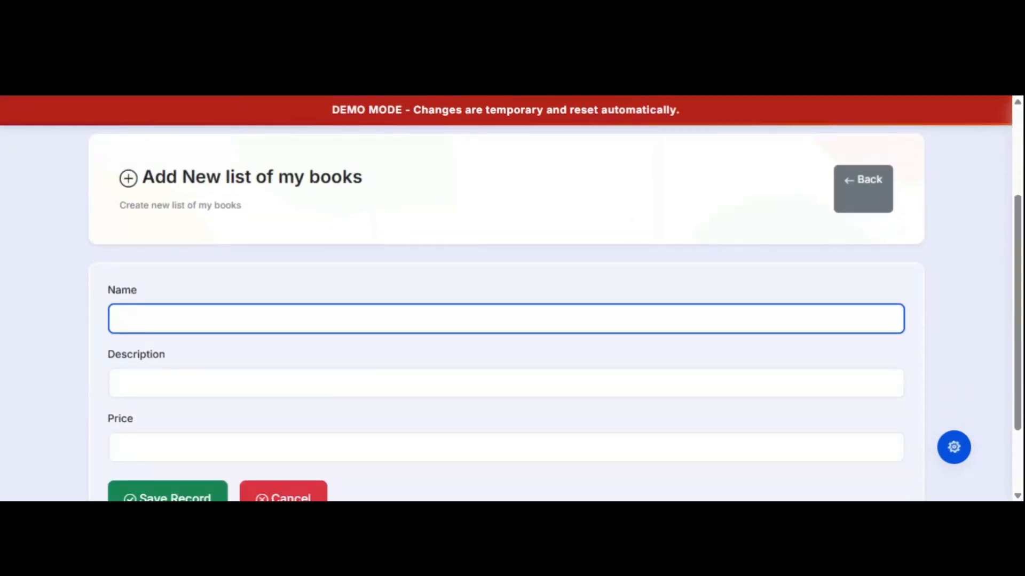
type("secret")
key("Tab")
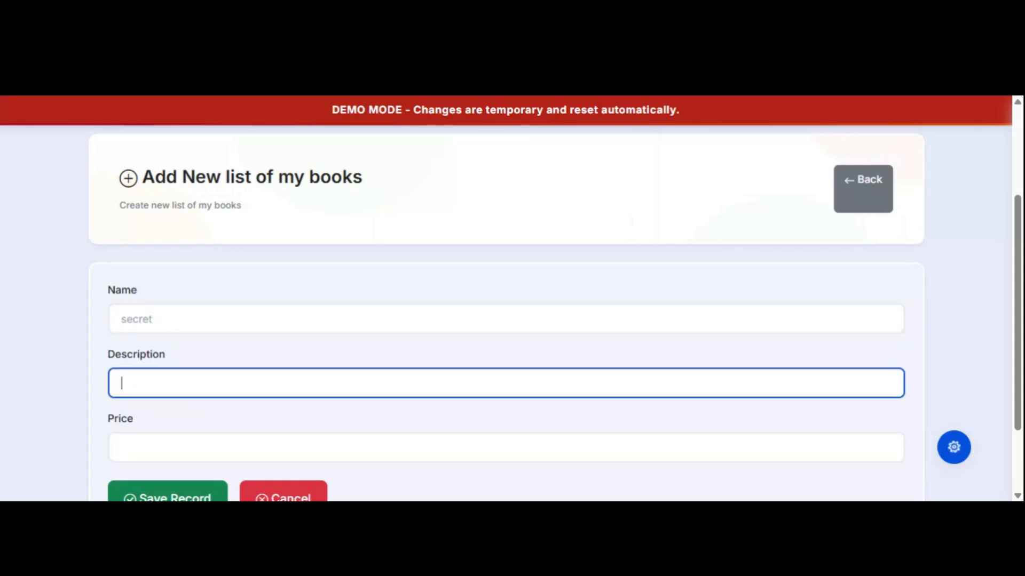
type("a nice book")
key("Tab")
type("67")
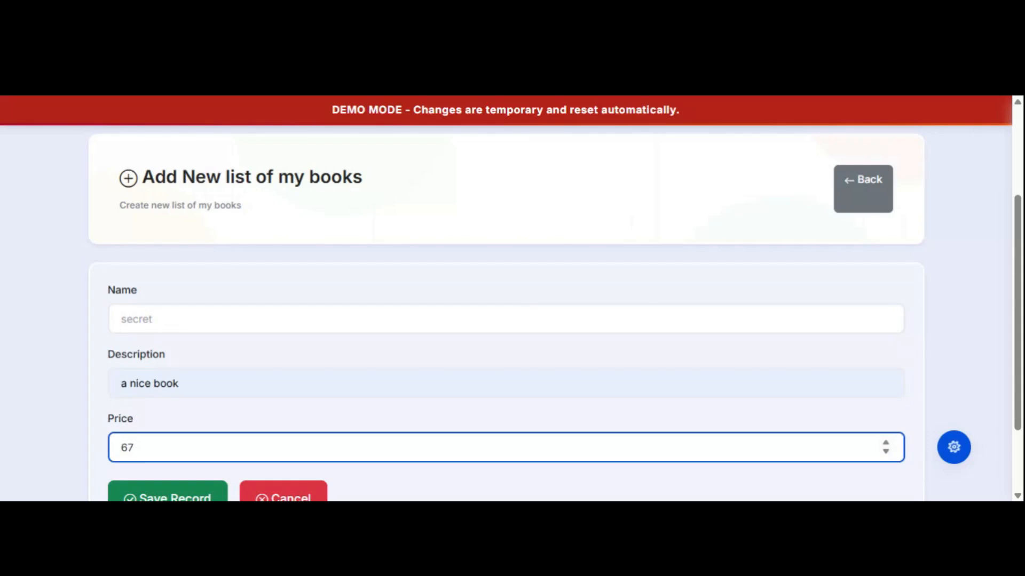
scroll(477, 464, "down", 2)
left_click(160, 405)
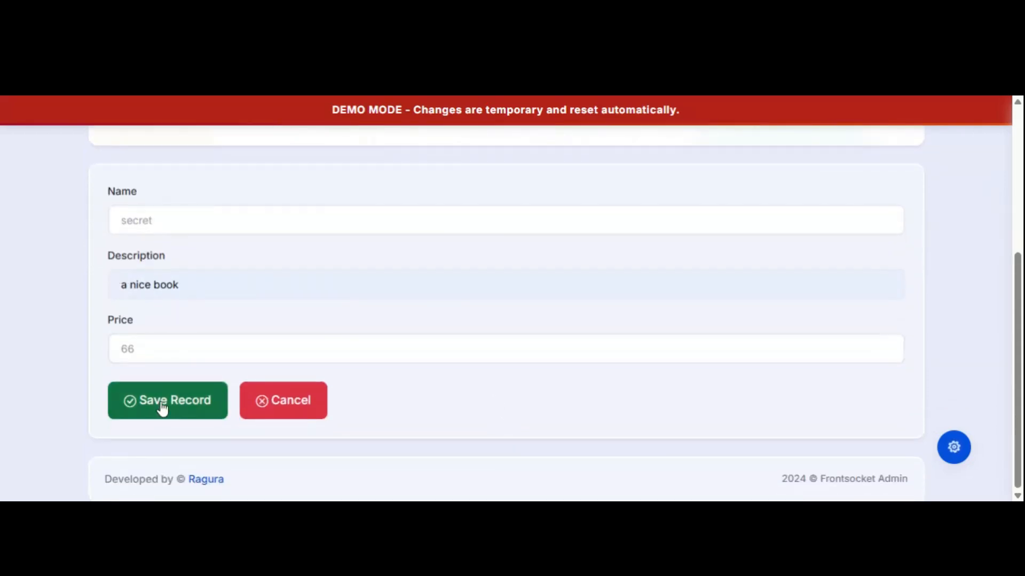
scroll(596, 310, "down", 5)
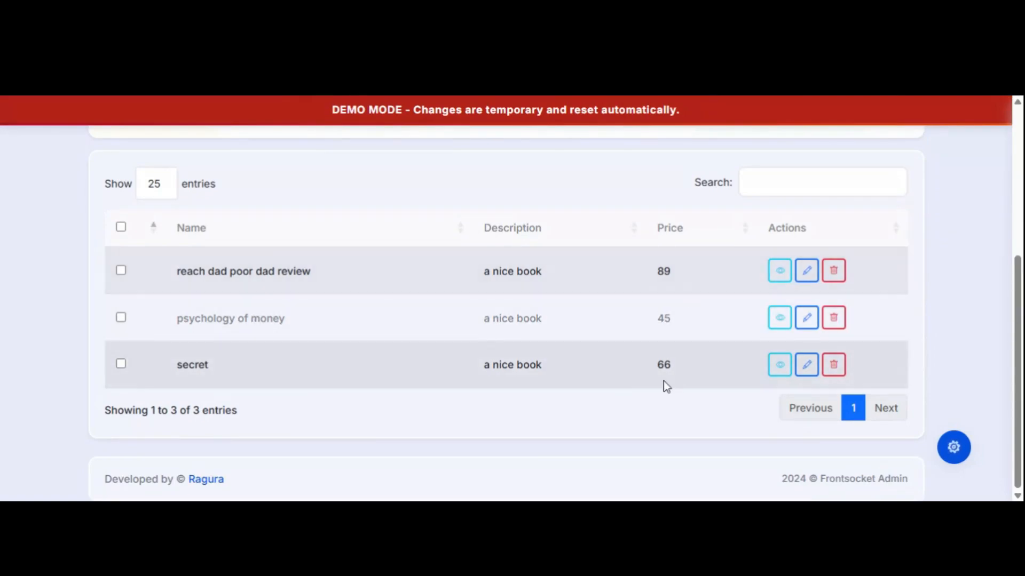
scroll(337, 325, "up", 5)
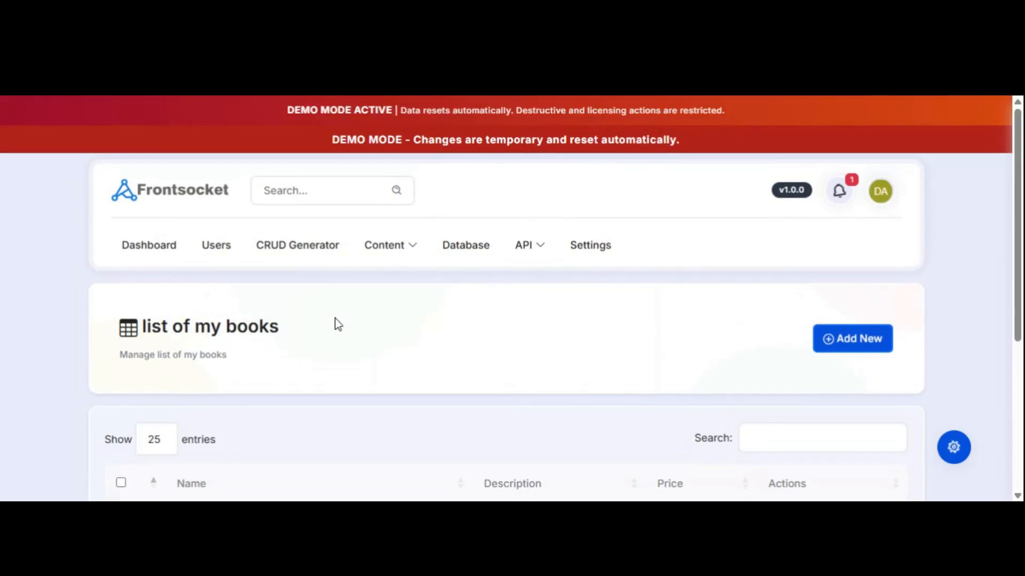
Open the booklist key on the API Keys page and copy the full API key.
left_click(525, 249)
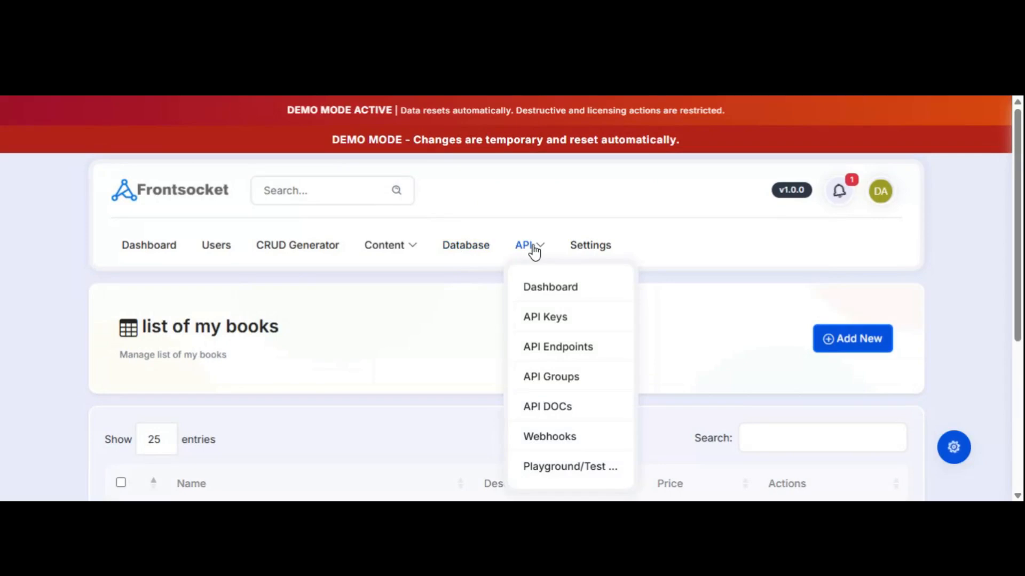
left_click(545, 320)
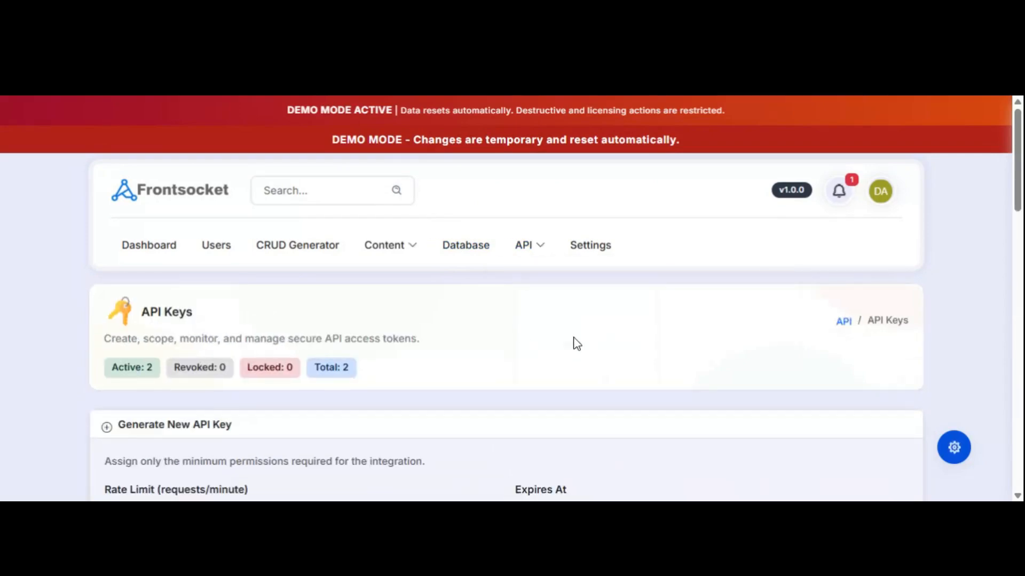
scroll(620, 336, "down", 7)
scroll(620, 337, "up", 3)
scroll(620, 337, "down", 1)
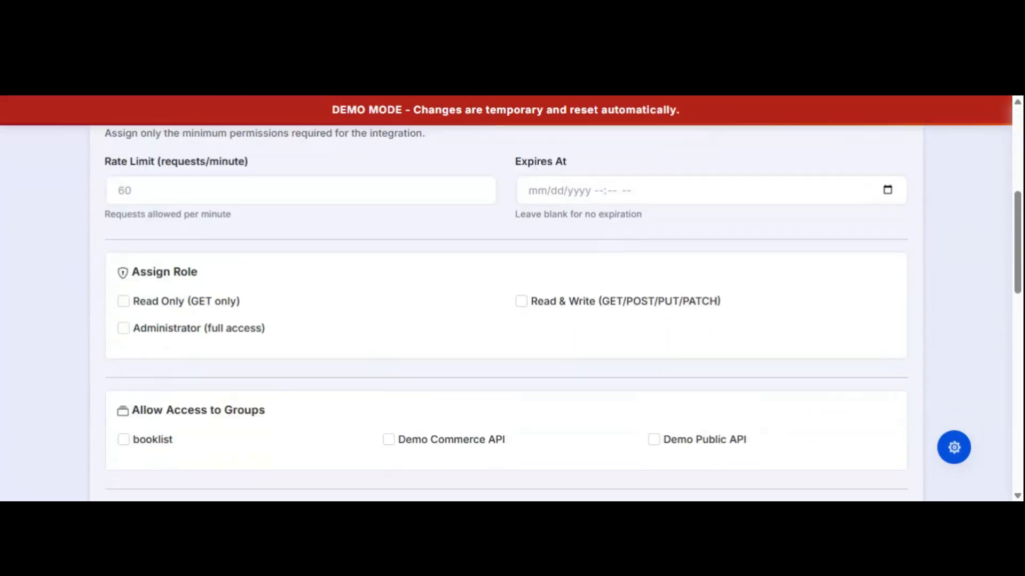
scroll(620, 334, "down", 10)
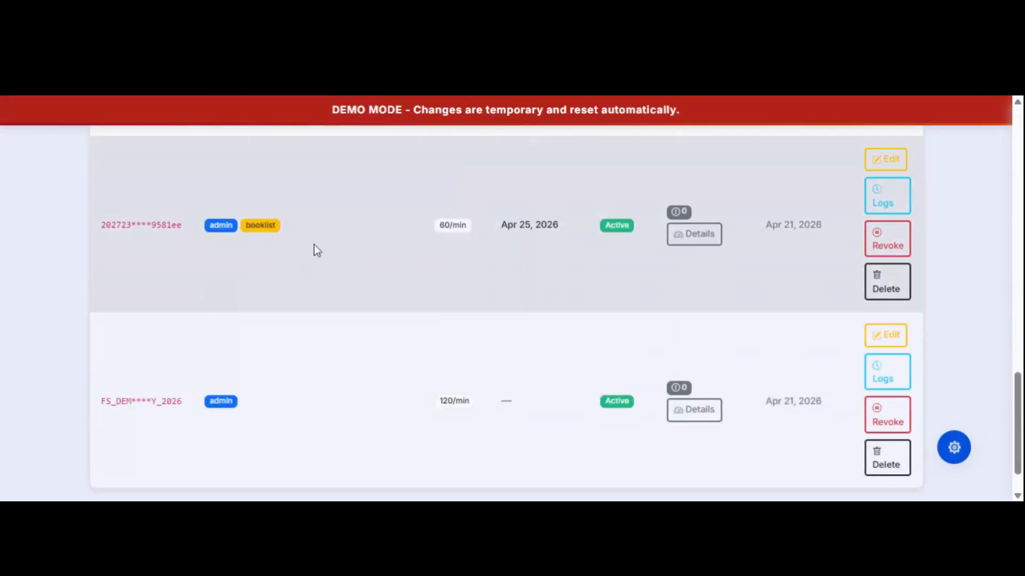
scroll(389, 255, "up", 1)
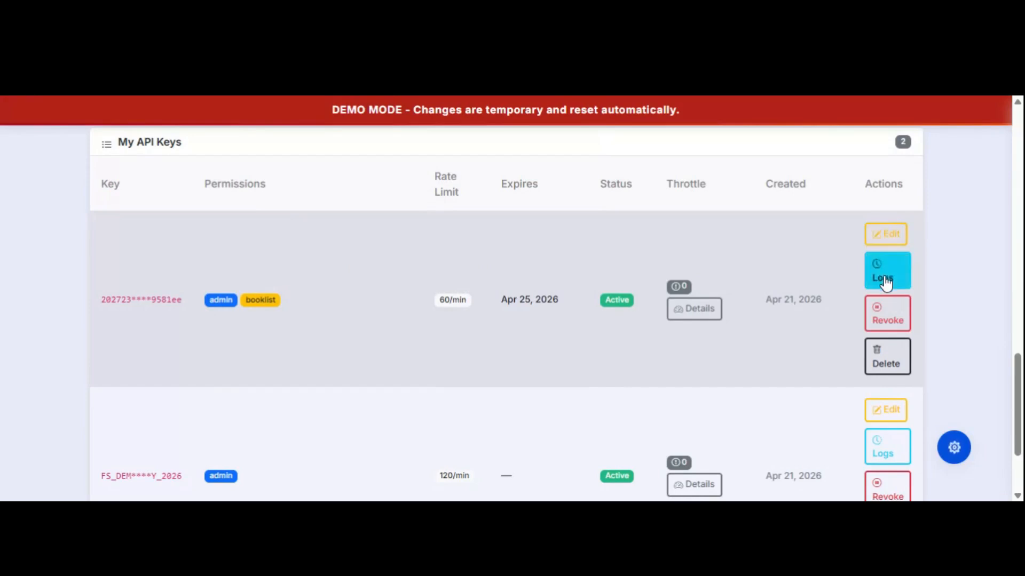
left_click_drag(248, 300, 302, 300)
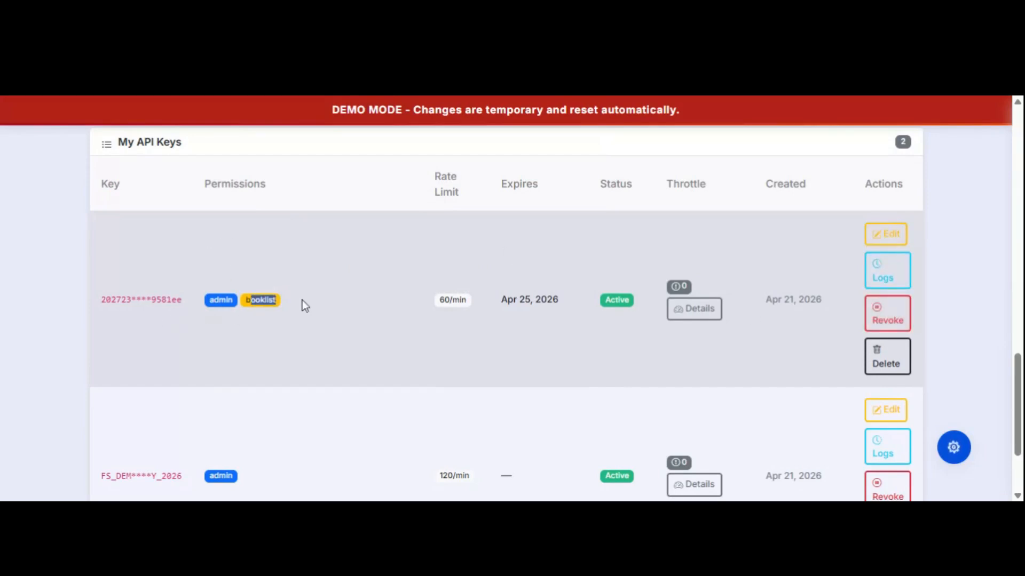
left_click(886, 238)
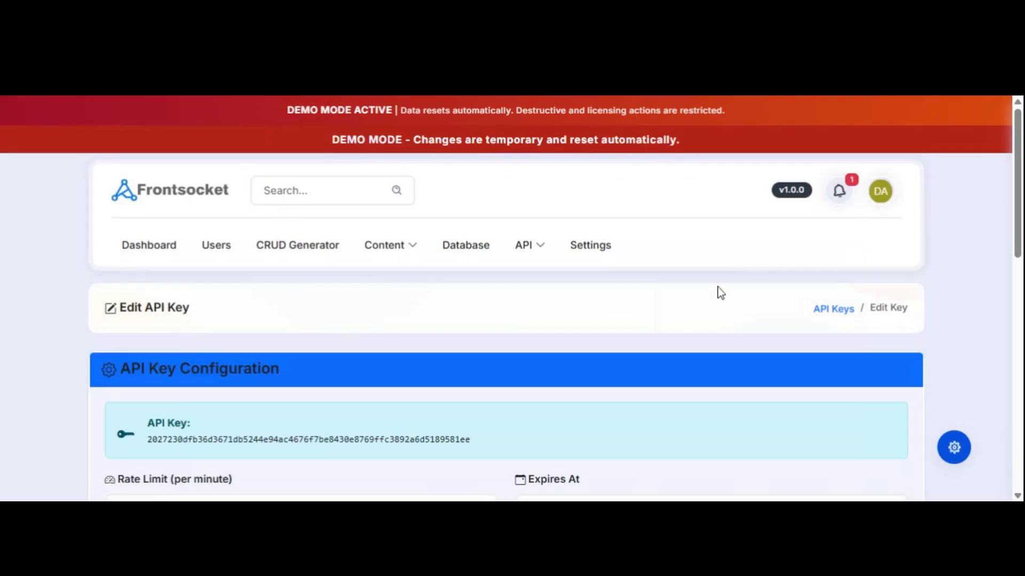
scroll(259, 423, "down", 6)
scroll(296, 406, "up", 5)
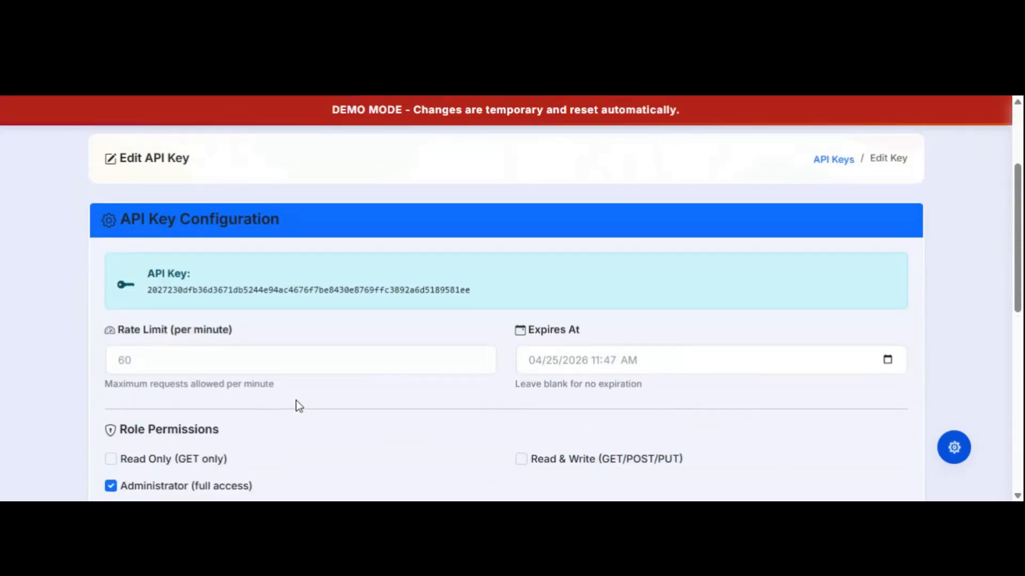
left_click_drag(148, 290, 465, 290)
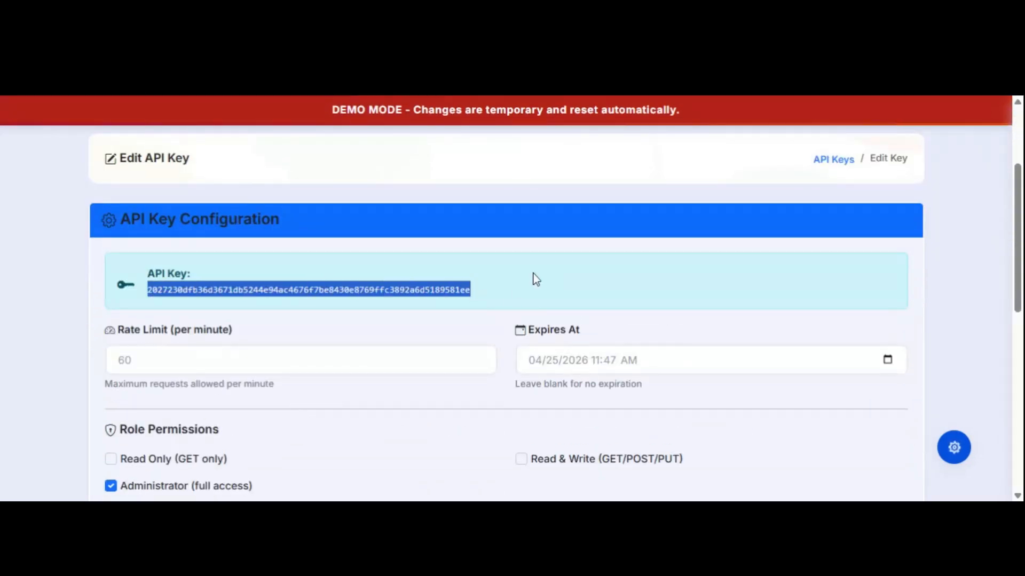
scroll(518, 289, "up", 3)
Go to the API Endpoints page listing /books/list and the demo endpoints.
left_click(536, 254)
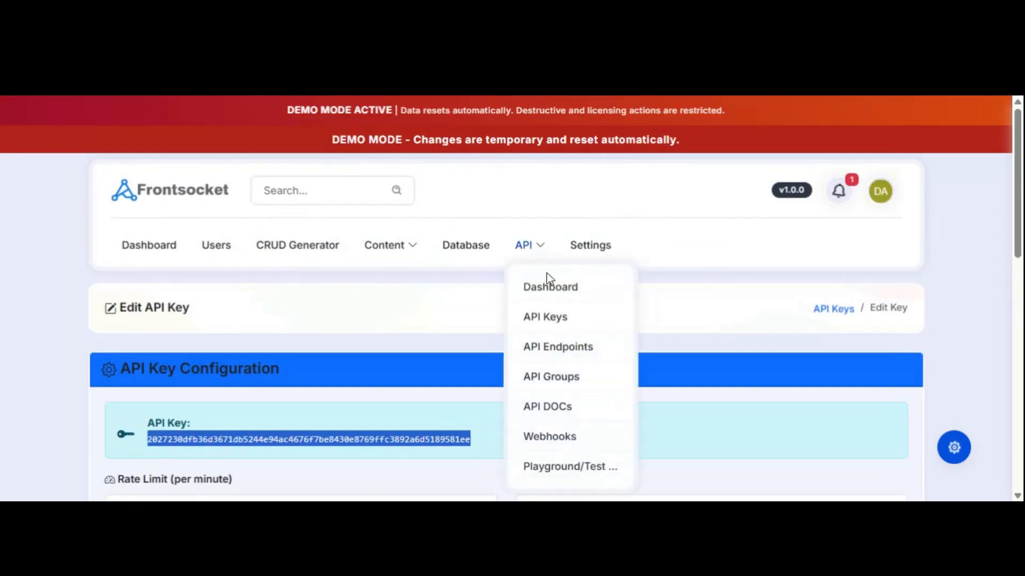
left_click(555, 349)
scroll(567, 336, "down", 5)
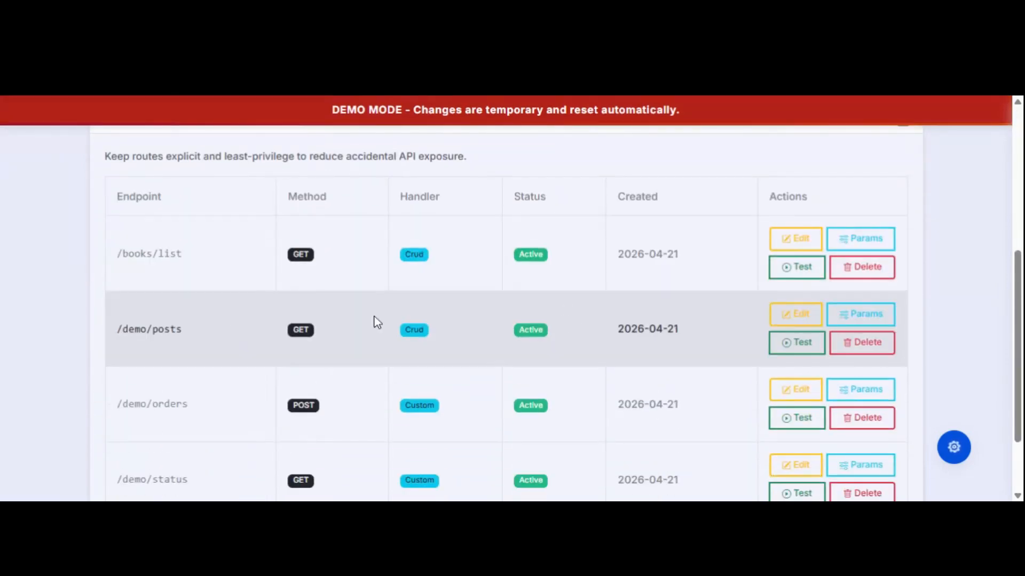
Re-test GET /books/list with the copied API key and confirm 3 books, including 'secret'.
left_click(797, 267)
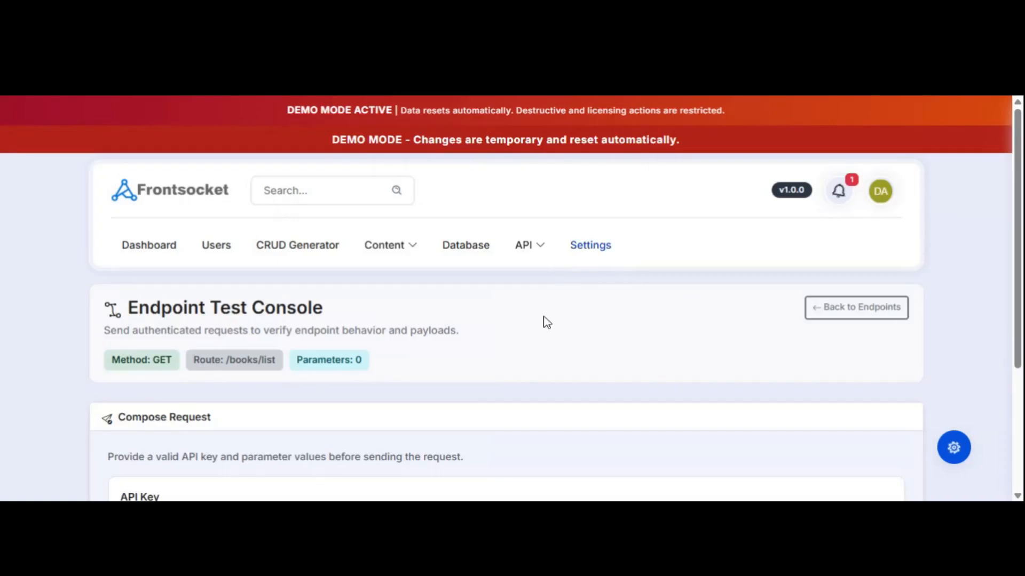
scroll(517, 335, "down", 4)
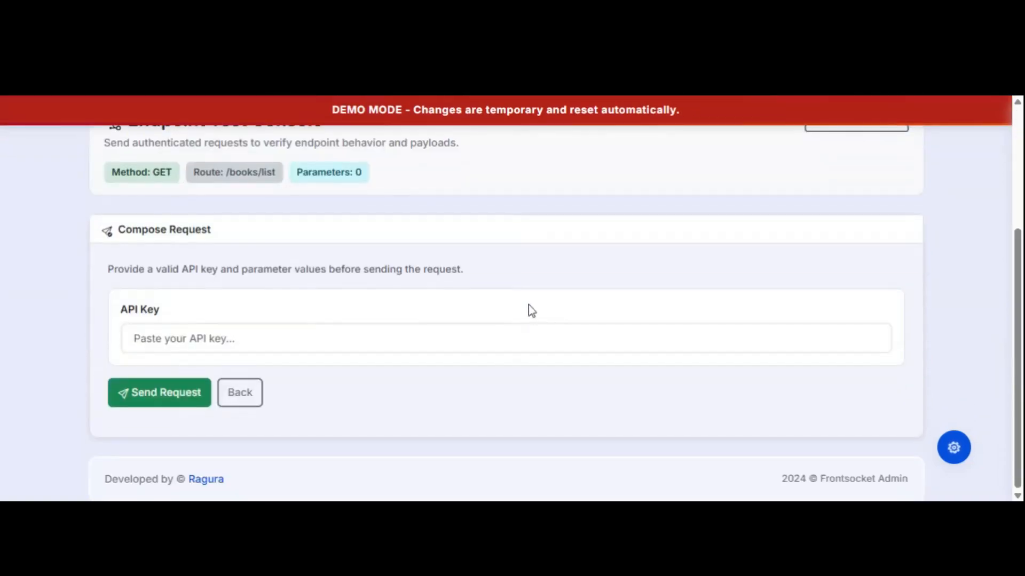
left_click(512, 338)
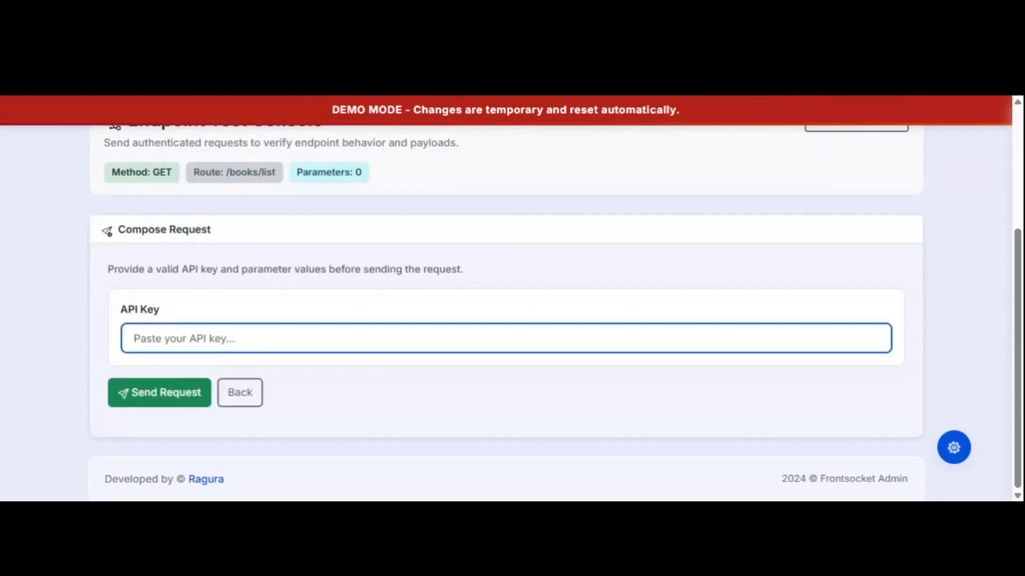
key("ctrl+v")
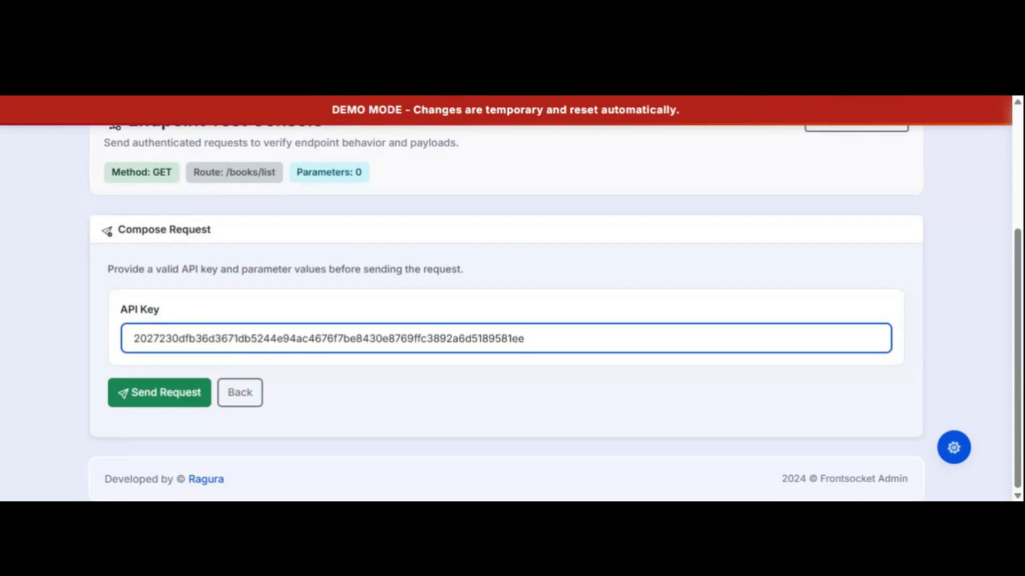
left_click(164, 394)
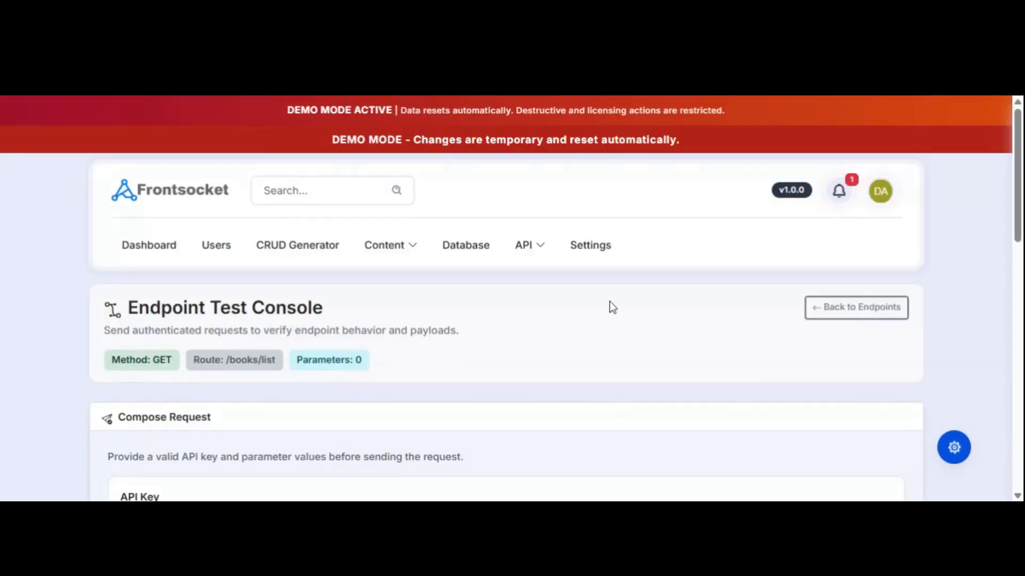
scroll(610, 302, "down", 5)
scroll(583, 357, "down", 8)
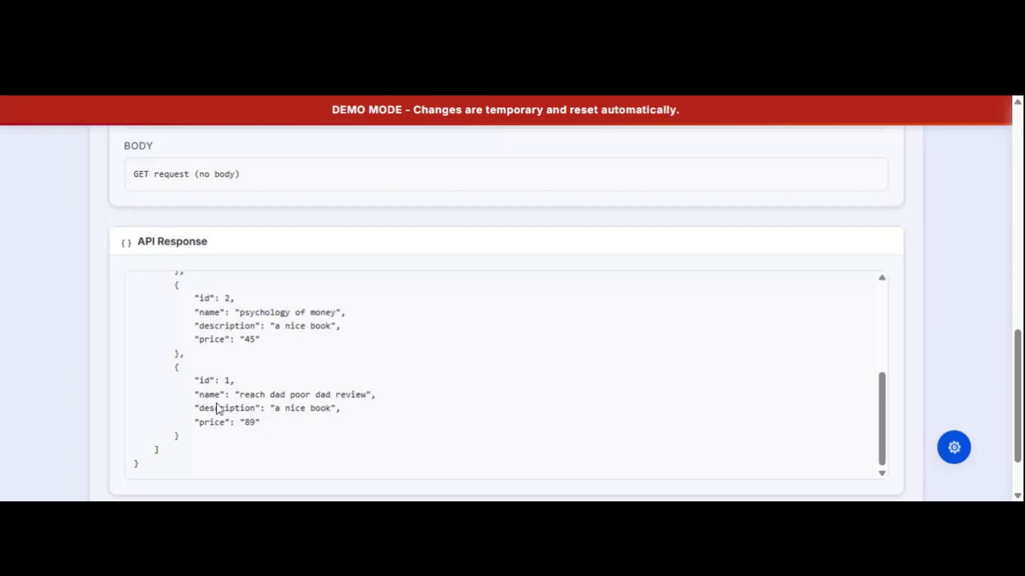
scroll(218, 409, "up", 3)
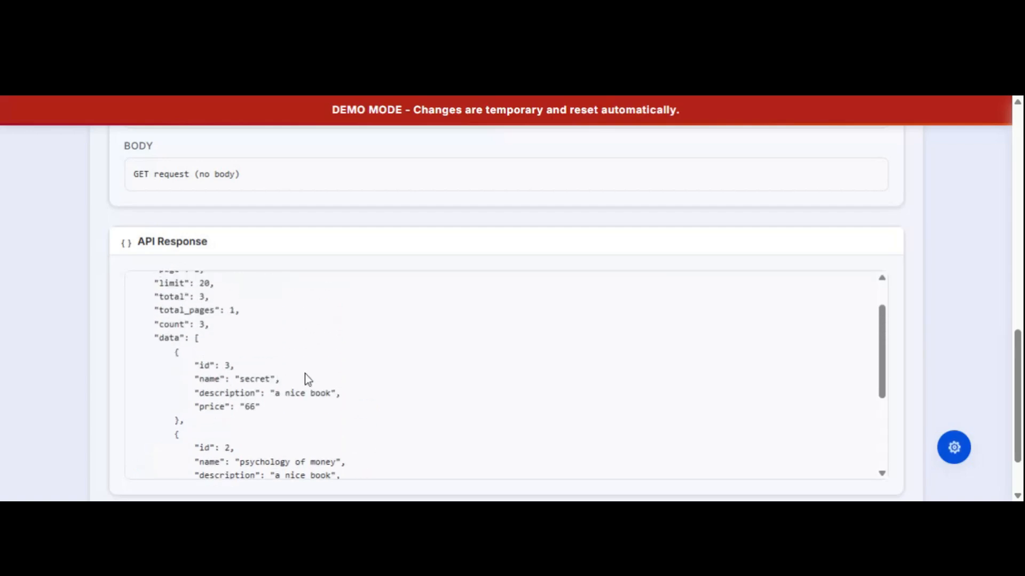
scroll(1000, 339, "down", 2)
scroll(1000, 339, "up", 1)
scroll(999, 331, "up", 10)
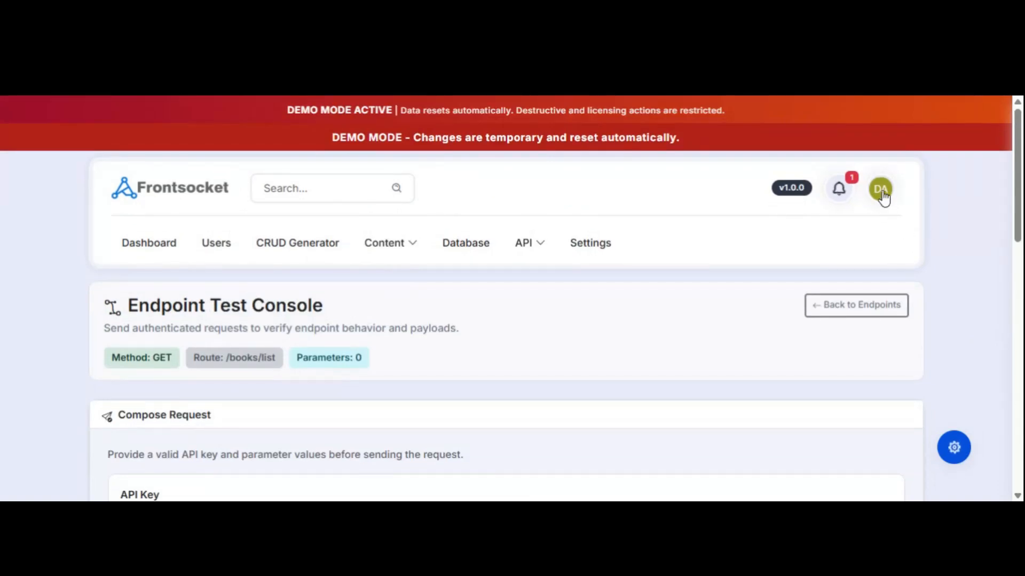
Sign out of the admin account from the user avatar menu, confirming the sign-out.
left_click(881, 191)
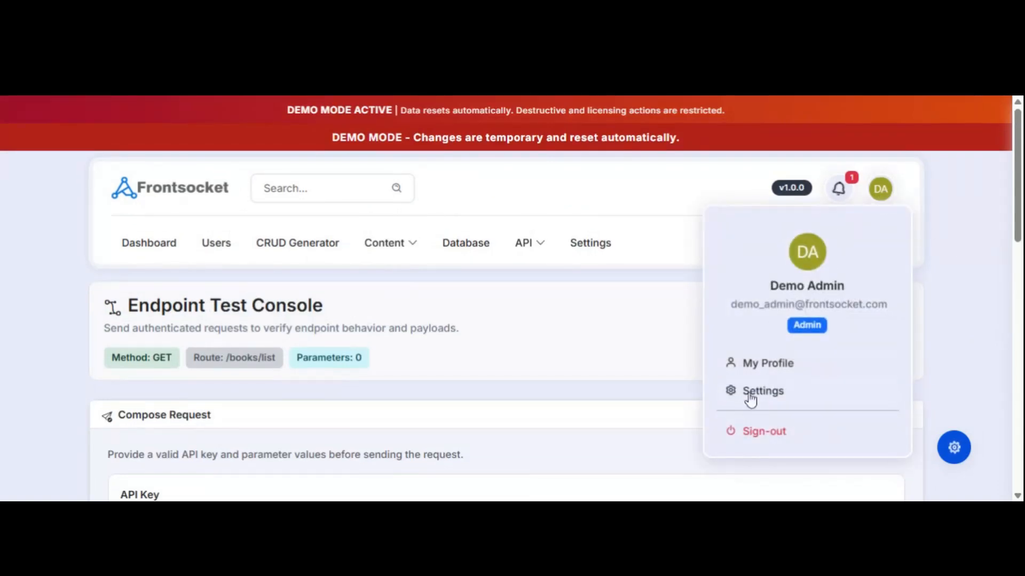
left_click(776, 430)
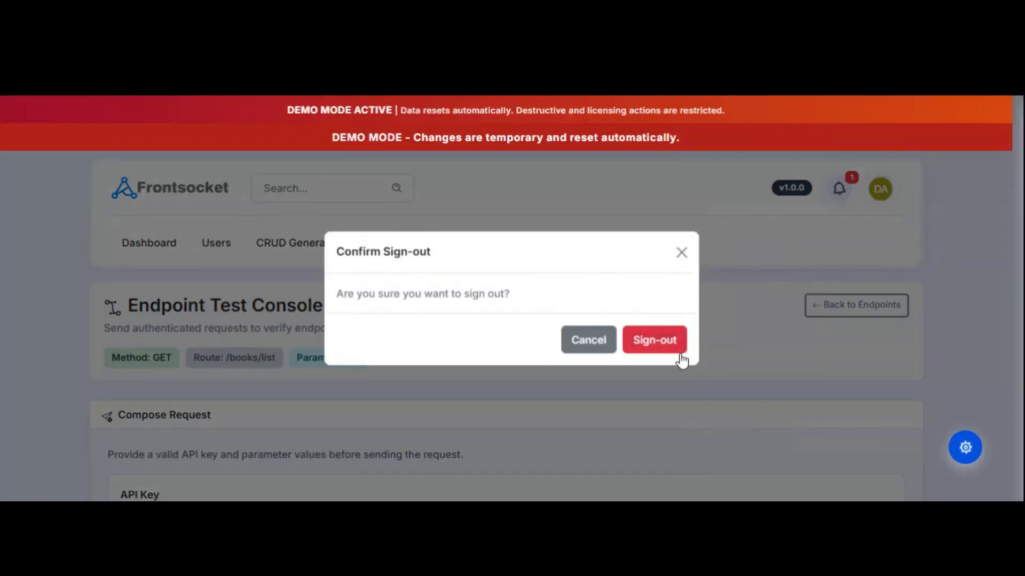
left_click(674, 350)
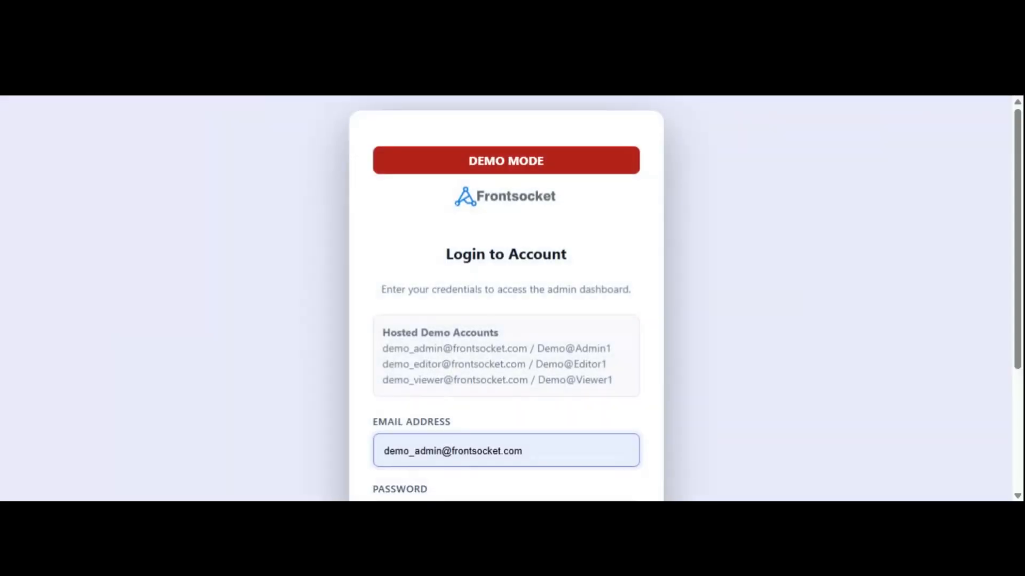